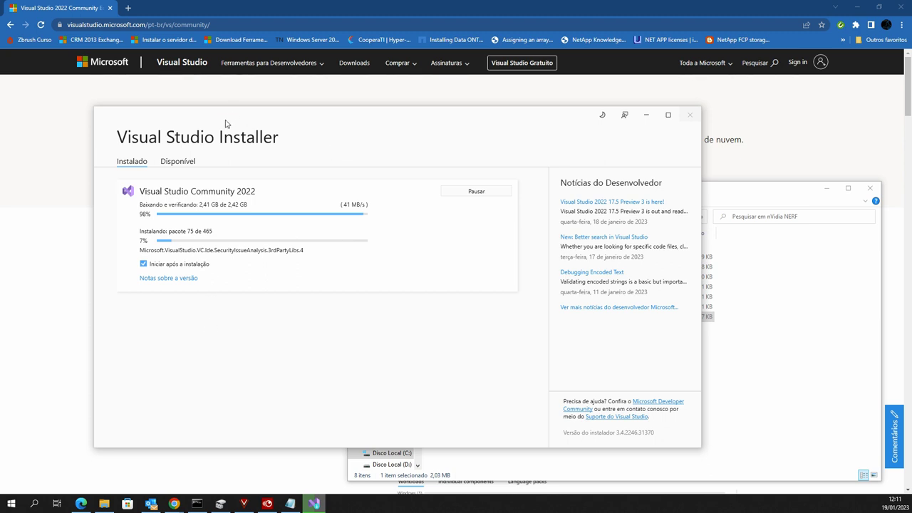
{"action": "left_click_drag", "start_coordinate": [226, 123], "coordinate": [230, 96]}
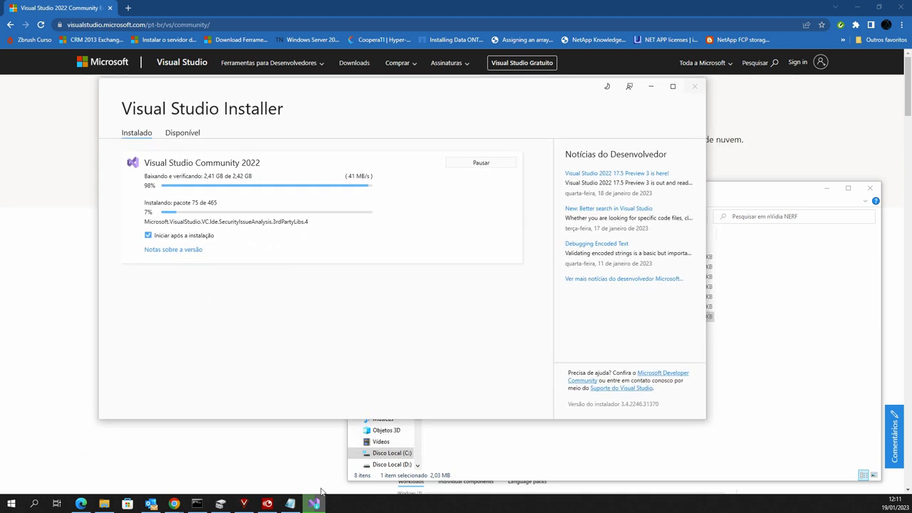
{"action": "left_click", "coordinate": [289, 505]}
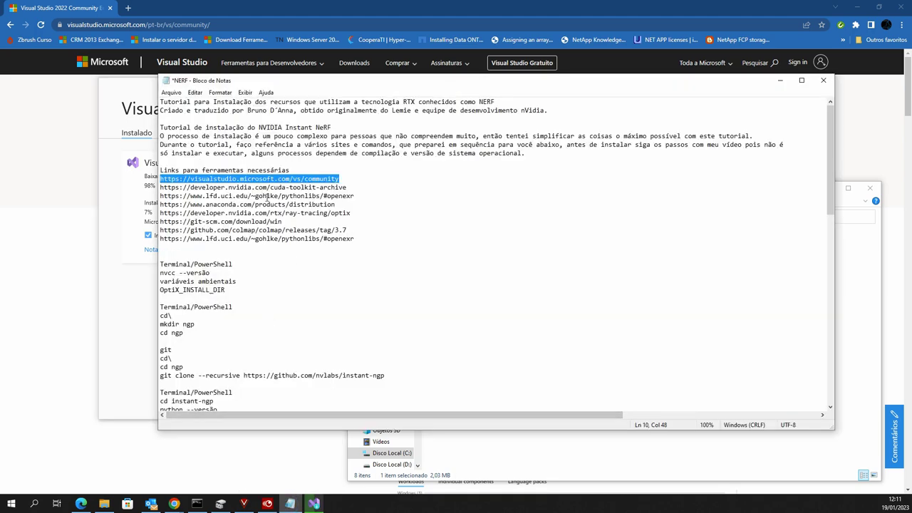
{"action": "left_click_drag", "start_coordinate": [347, 187], "coordinate": [160, 187]}
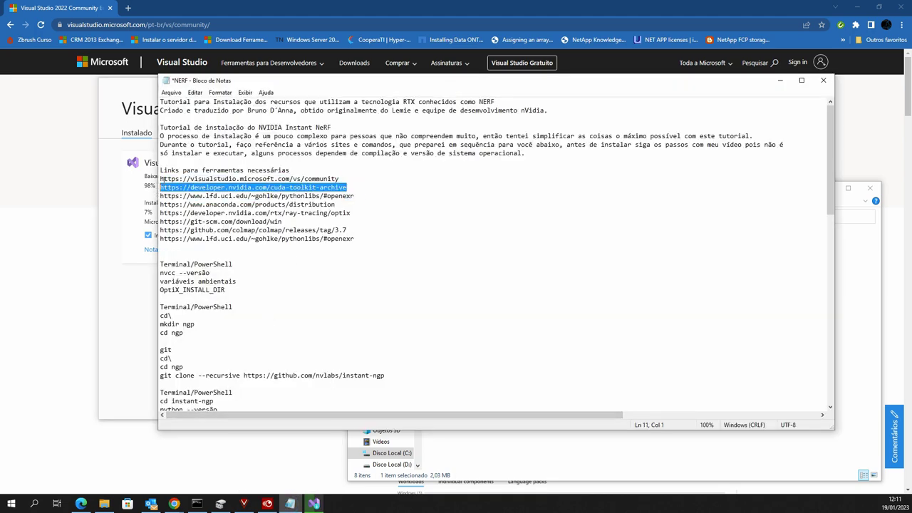
{"action": "key", "text": "ctrl+c"}
{"action": "left_click", "coordinate": [213, 24]}
{"action": "key", "text": "ctrl+v"}
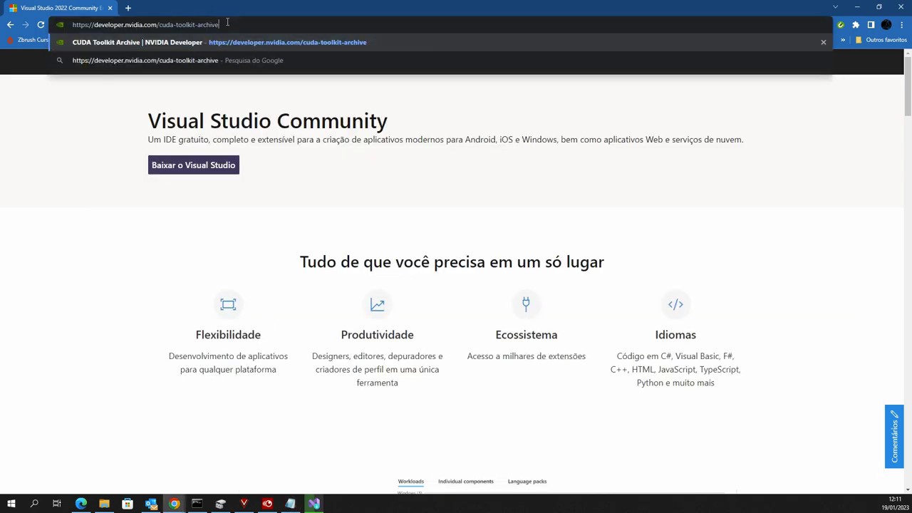
{"action": "key", "text": "Return"}
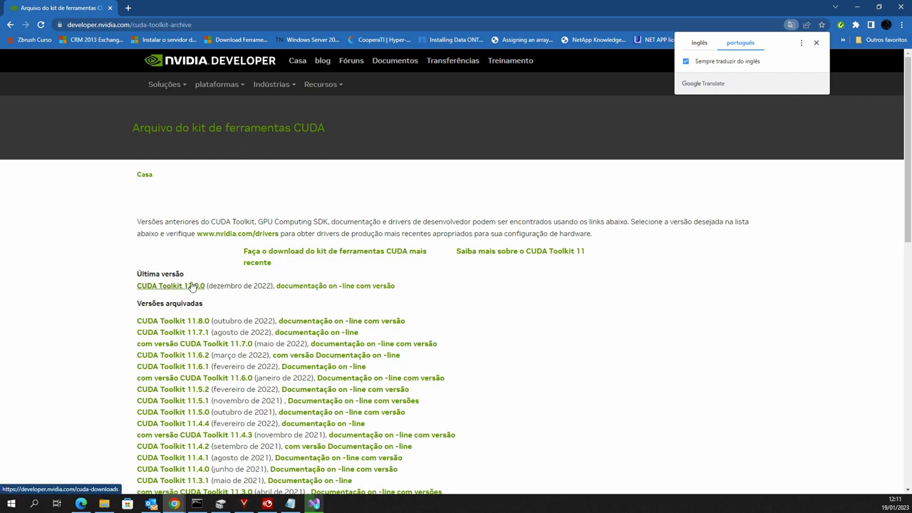
Step: Open the CUDA Toolkit 12.0.0 download page and select Windows, x86_64, version 10 and the exe (local) installer type
{"action": "left_click", "coordinate": [165, 287]}
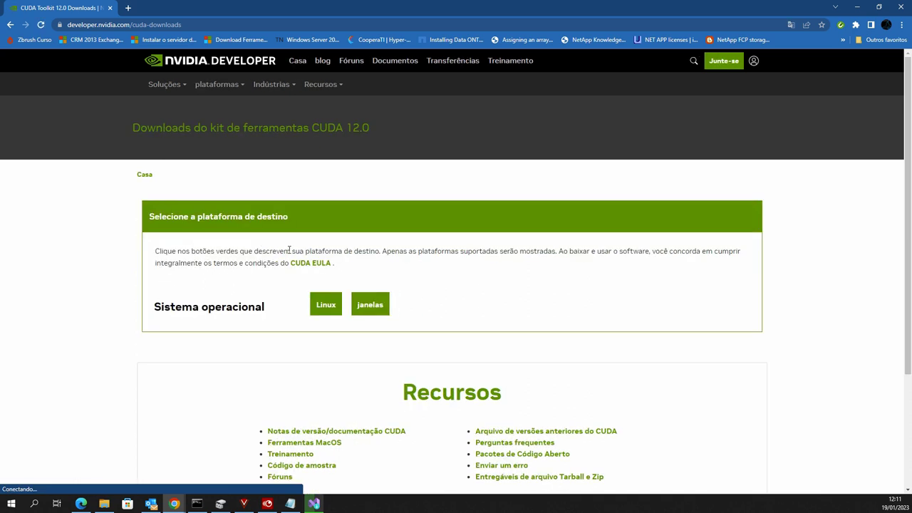
{"action": "left_click", "coordinate": [371, 305]}
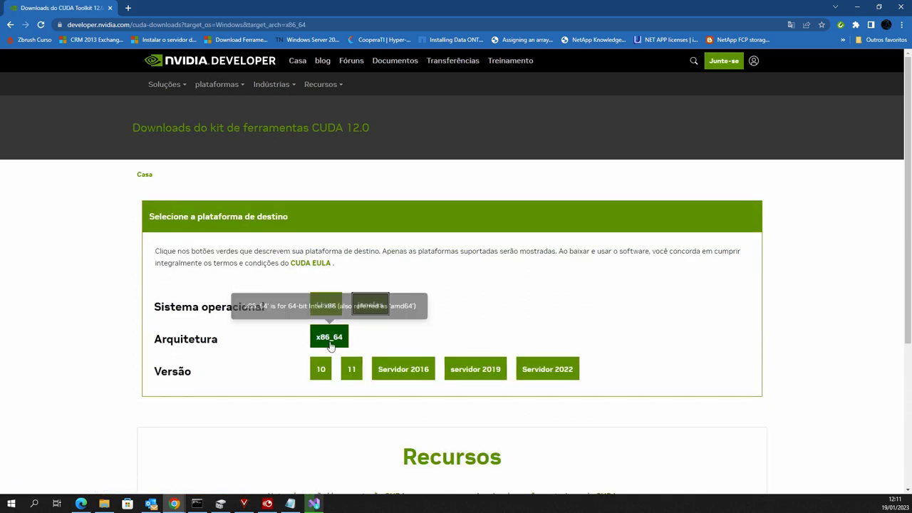
{"action": "left_click", "coordinate": [330, 340]}
{"action": "left_click", "coordinate": [320, 371]}
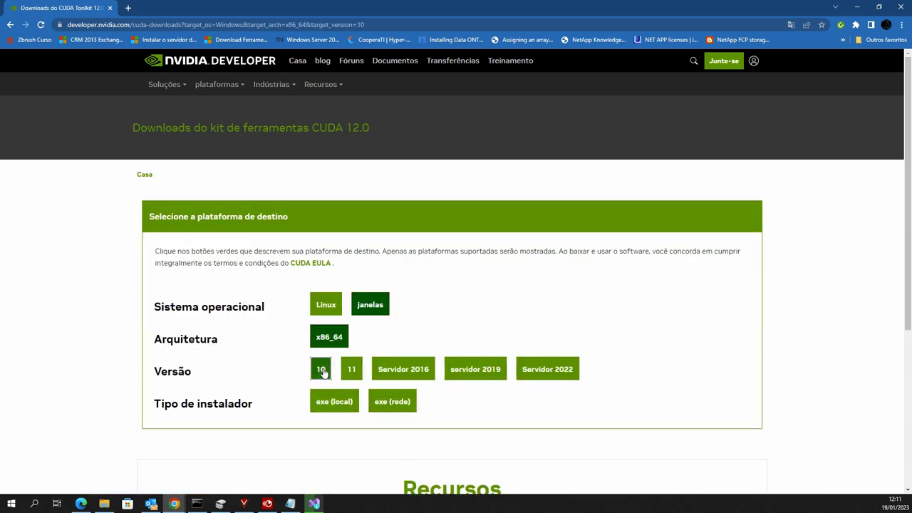
{"action": "left_click", "coordinate": [338, 407]}
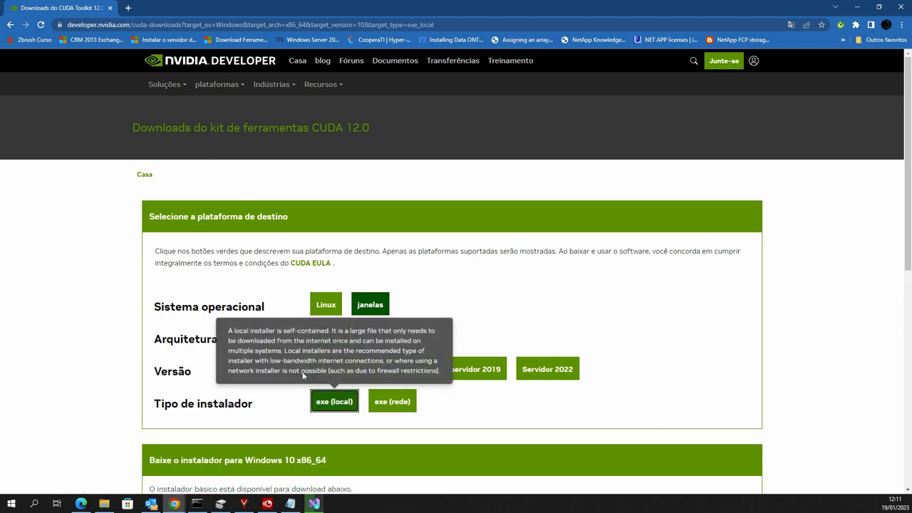
Step: Compare the installer name in the download instructions with the cuda_12.0.0_527.41_windows file in the nVidia NERF folder
{"action": "scroll", "coordinate": [320, 378], "scroll_direction": "down", "scroll_amount": 2}
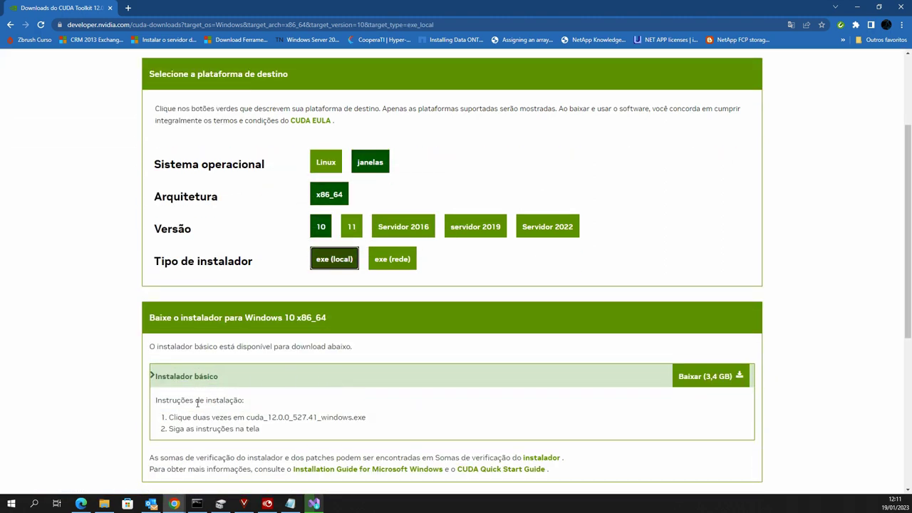
{"action": "scroll", "coordinate": [293, 374], "scroll_direction": "down", "scroll_amount": 1}
{"action": "double_click", "coordinate": [176, 370]}
{"action": "left_click_drag", "start_coordinate": [240, 370], "coordinate": [376, 372]}
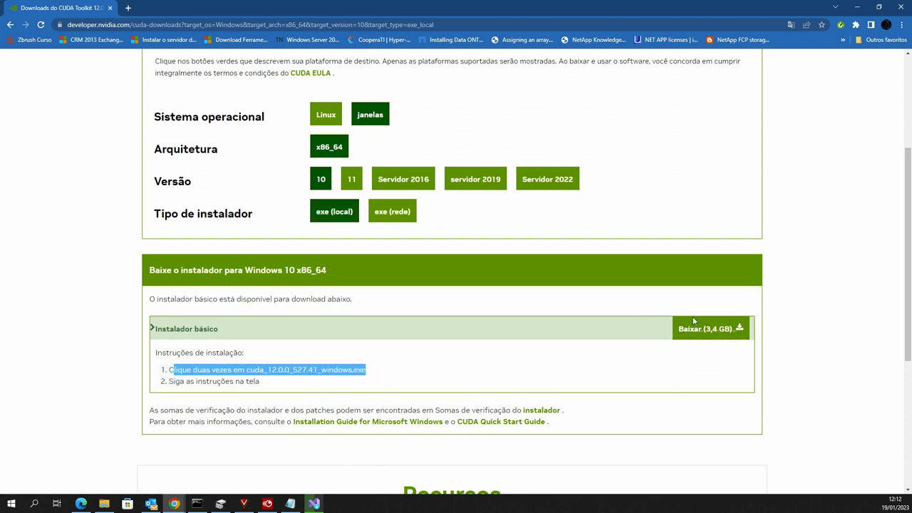
{"action": "left_click", "coordinate": [103, 504]}
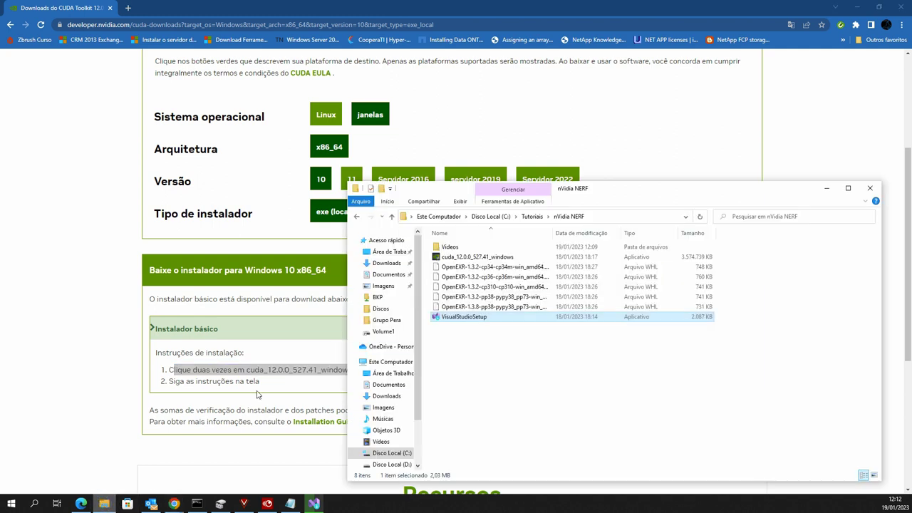
{"action": "left_click", "coordinate": [447, 258]}
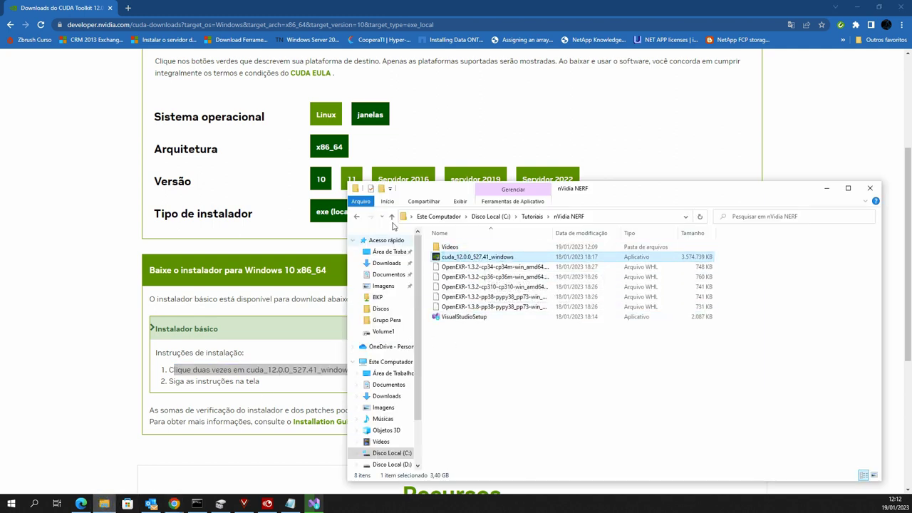
{"action": "left_click_drag", "start_coordinate": [427, 191], "coordinate": [507, 176]}
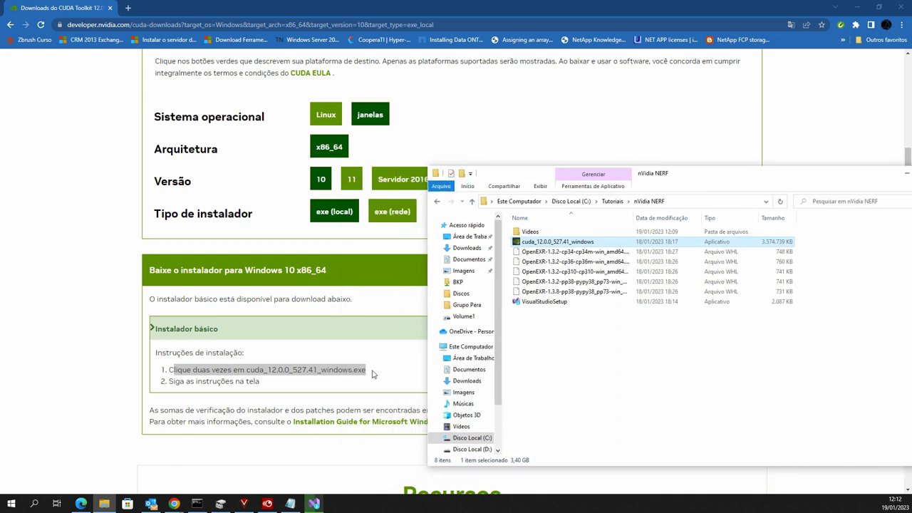
{"action": "left_click_drag", "start_coordinate": [369, 372], "coordinate": [173, 371]}
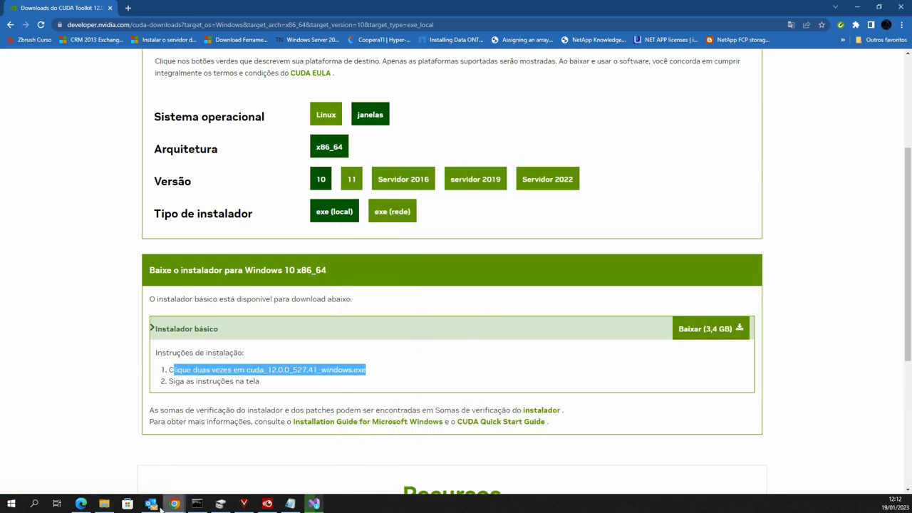
{"action": "left_click", "coordinate": [104, 503]}
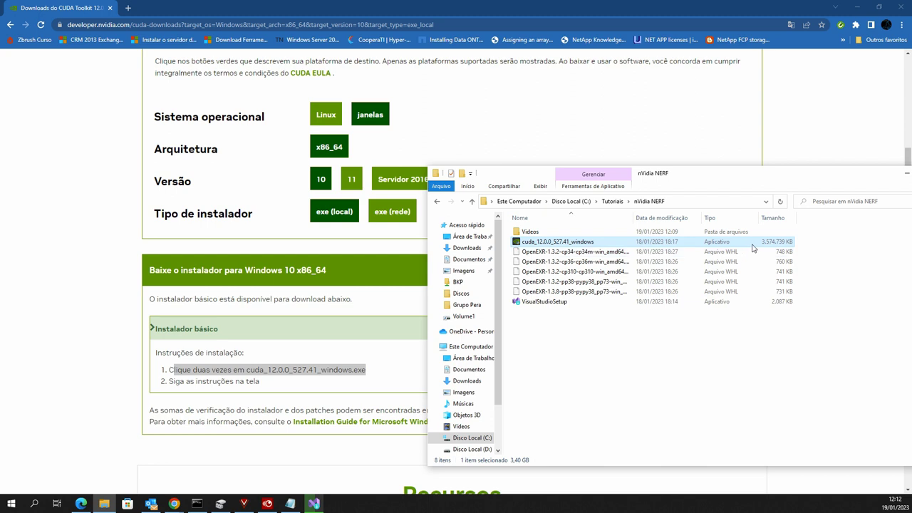
{"action": "left_click_drag", "start_coordinate": [683, 175], "coordinate": [625, 150]}
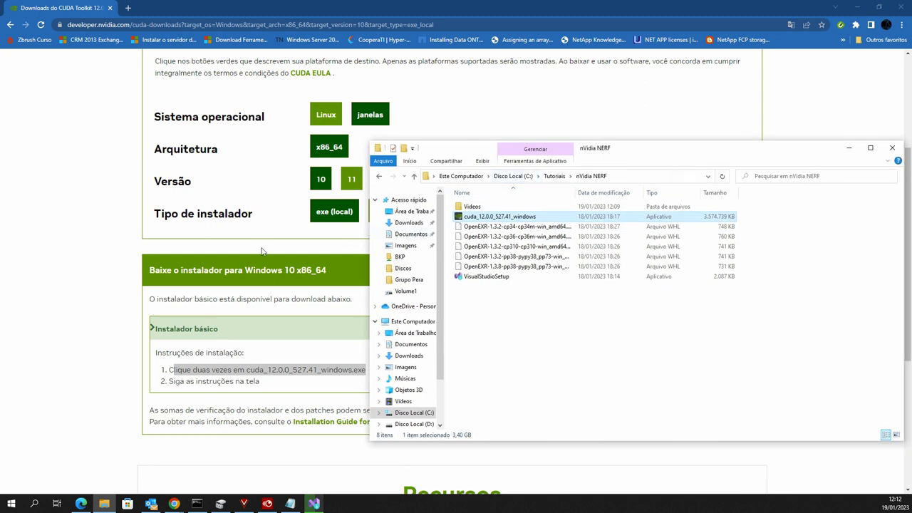
Step: Return to Visual Studio Installer, let Visual Studio Community 2022 finish installing, acknowledge completion and close the installer
{"action": "left_click", "coordinate": [315, 504]}
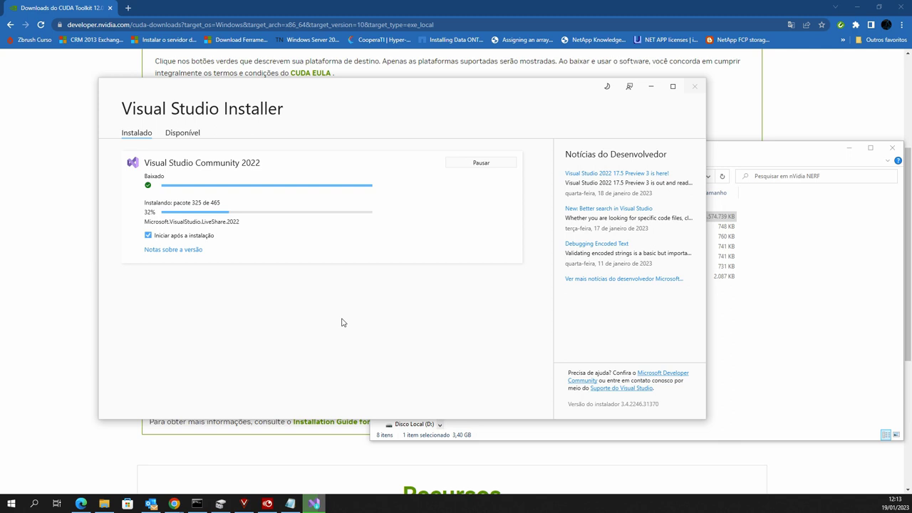
{"action": "mouse_move", "coordinate": [265, 506]}
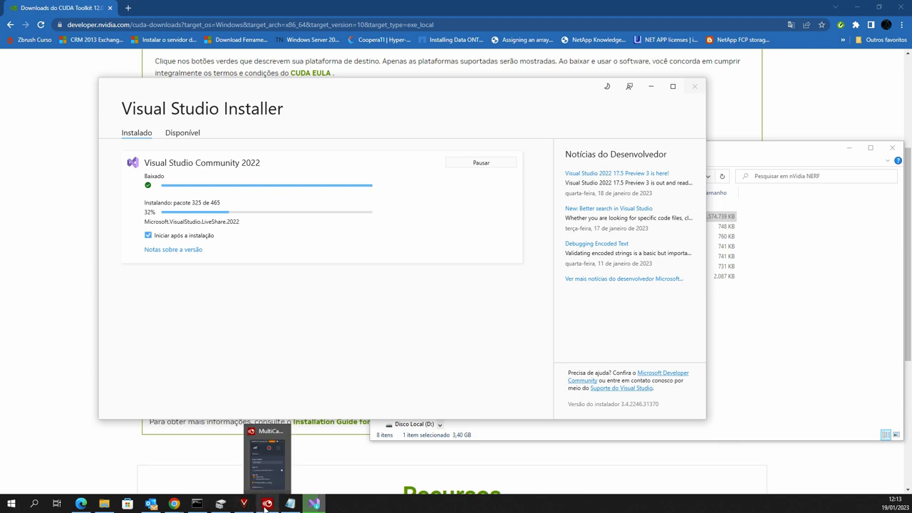
{"action": "left_click_drag", "start_coordinate": [265, 505], "coordinate": [313, 505]}
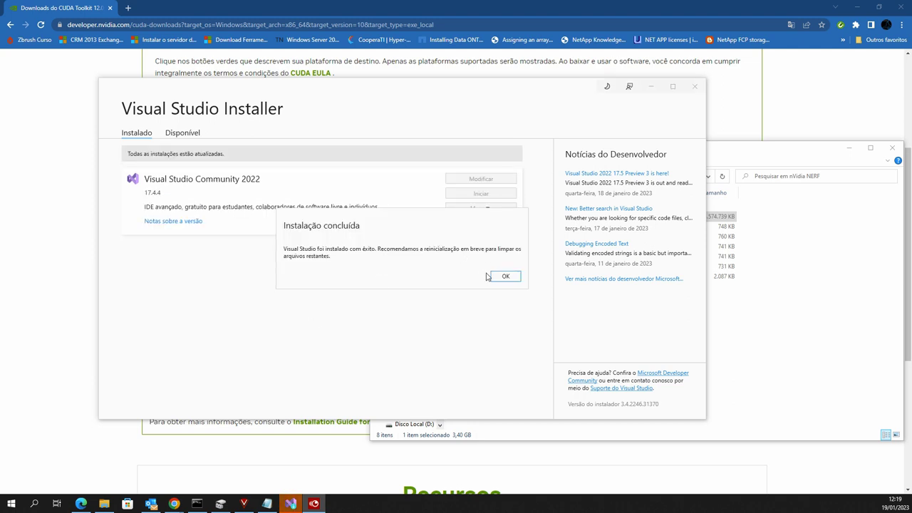
{"action": "left_click", "coordinate": [502, 277]}
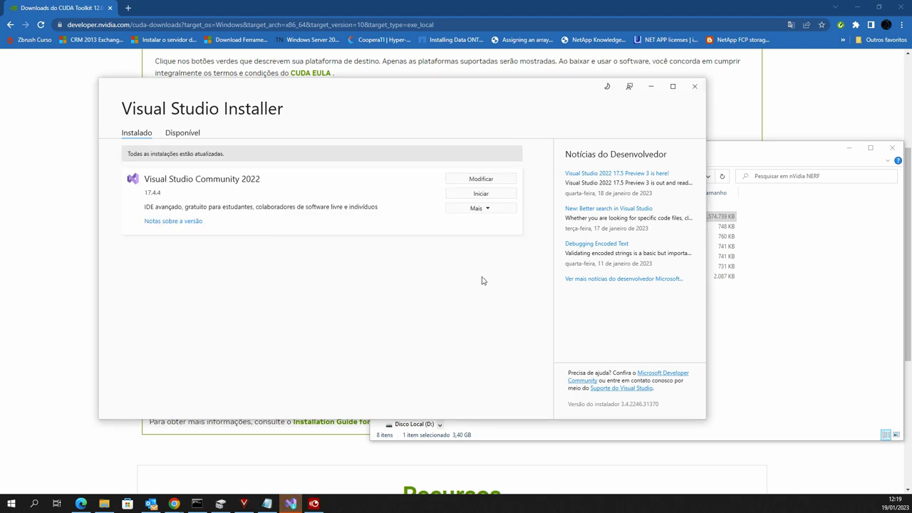
{"action": "left_click", "coordinate": [694, 86]}
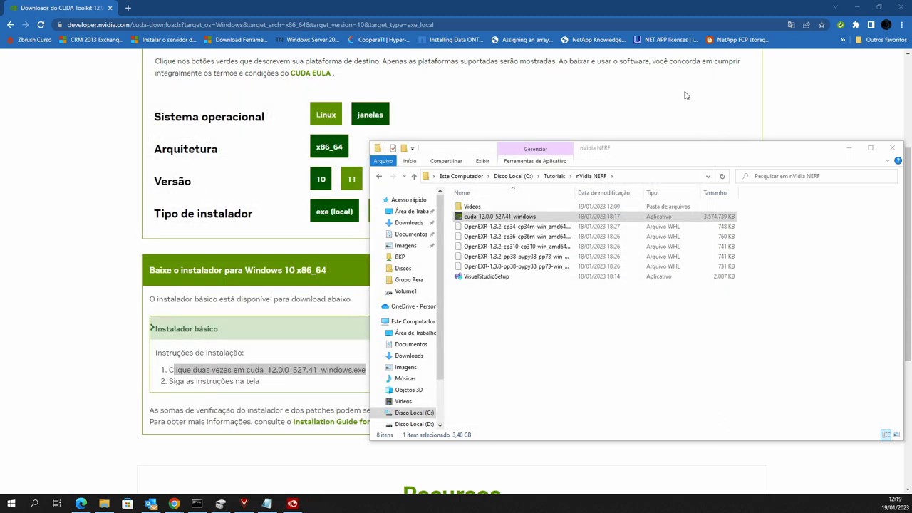
Step: Launch cuda_12.0.0_527.41_windows from the nVidia NERF folder and extract the setup files to the default temporary folder
{"action": "double_click", "coordinate": [485, 218]}
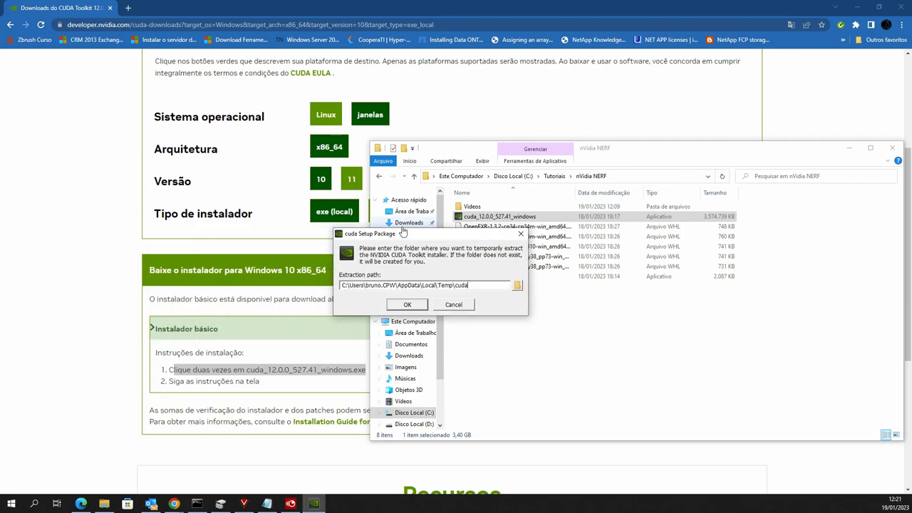
{"action": "left_click", "coordinate": [402, 305]}
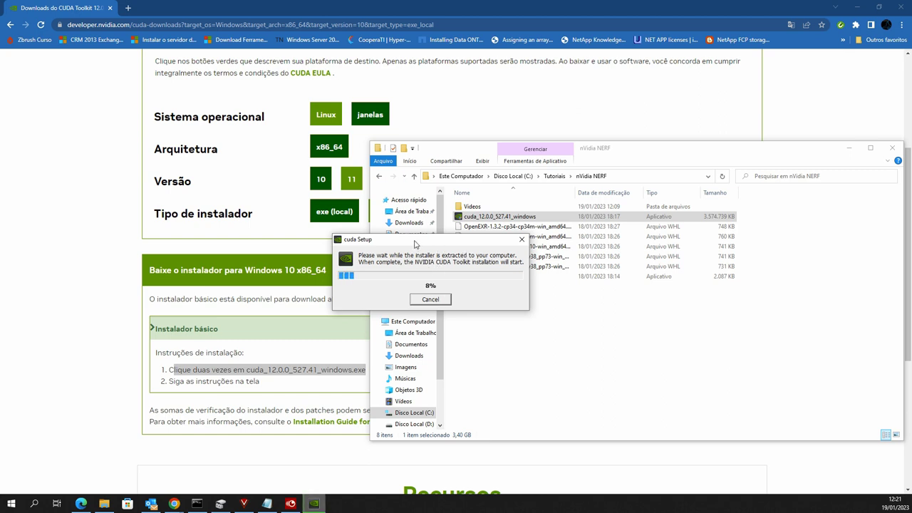
{"action": "left_click_drag", "start_coordinate": [412, 245], "coordinate": [532, 309]}
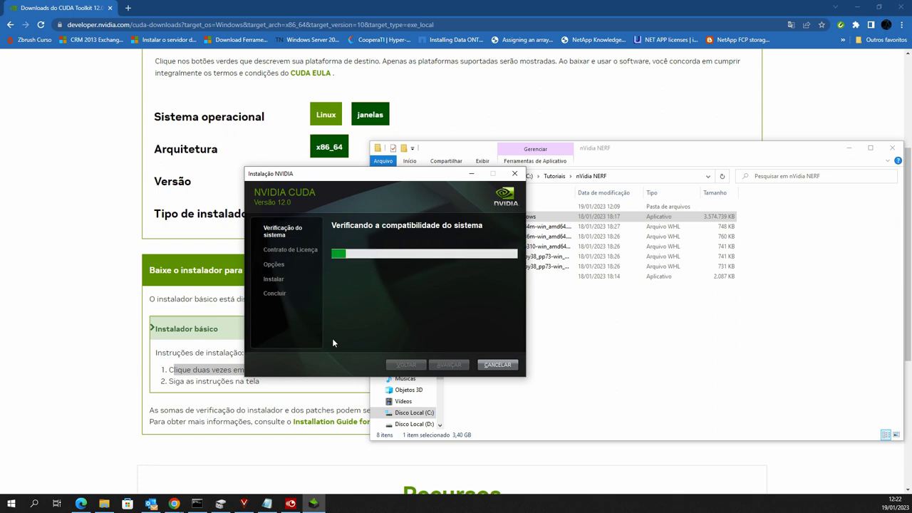
Step: Accept the NVIDIA software licence agreement and choose the custom (Personalizada) installation option
{"action": "left_click", "coordinate": [848, 148]}
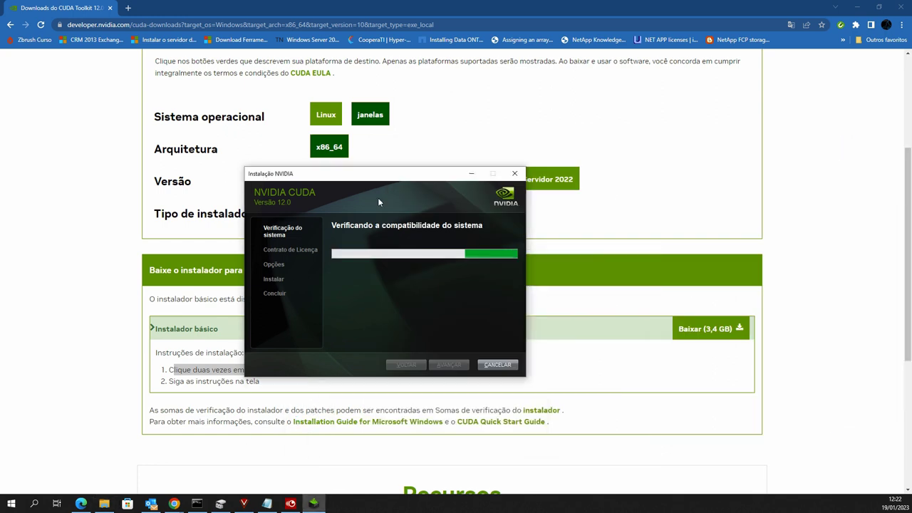
{"action": "left_click_drag", "start_coordinate": [334, 178], "coordinate": [421, 150]}
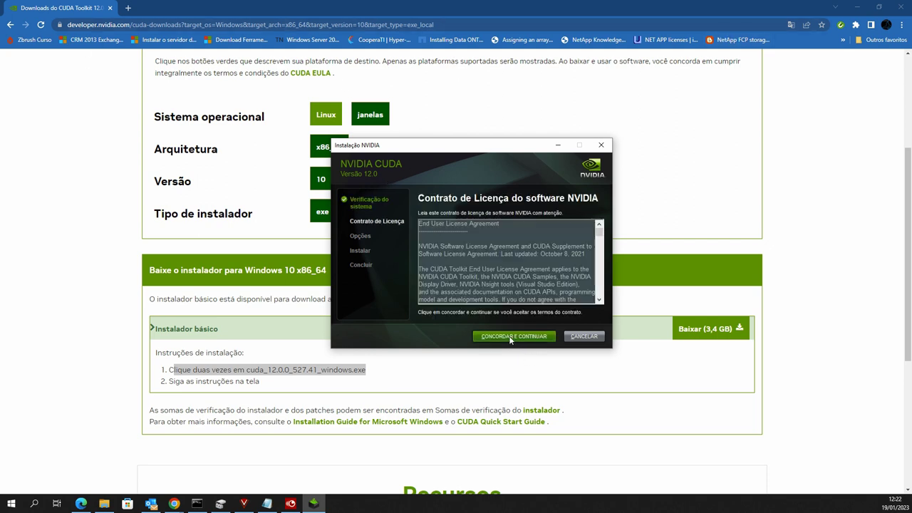
{"action": "left_click", "coordinate": [510, 336]}
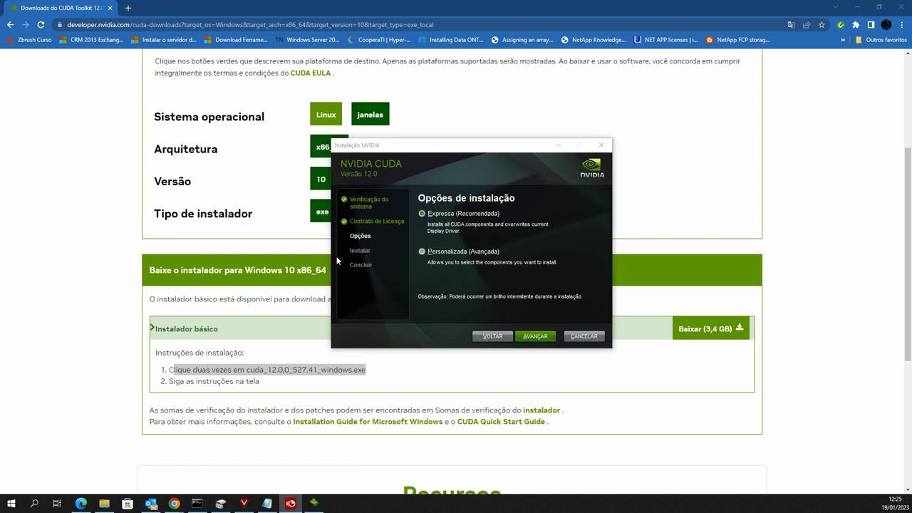
{"action": "left_click", "coordinate": [423, 253]}
{"action": "left_click", "coordinate": [535, 336]}
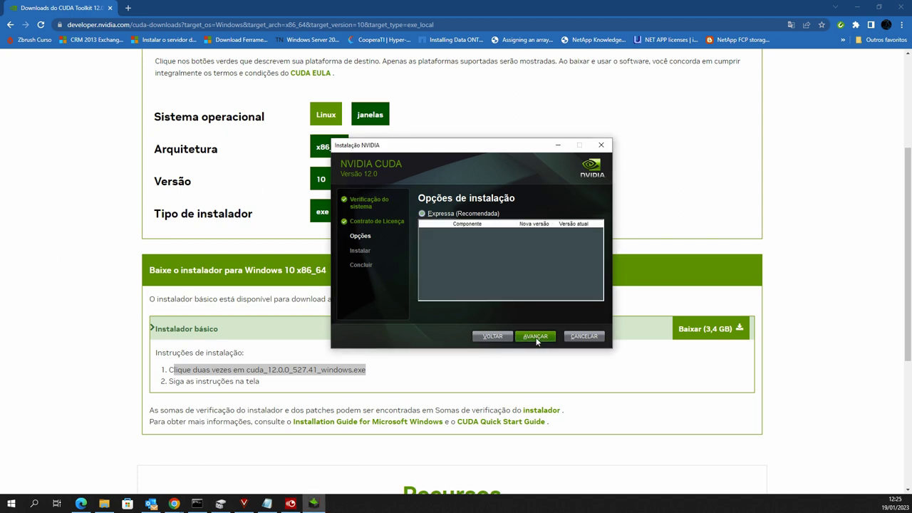
Step: Exclude Display Driver and HD Audio under Driver components, and expand Other components to show its entries
{"action": "left_click", "coordinate": [423, 254]}
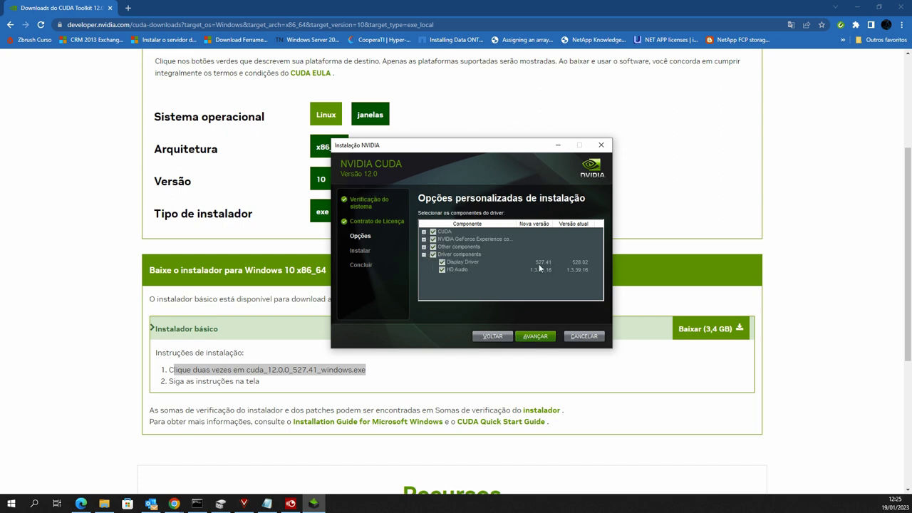
{"action": "left_click", "coordinate": [442, 270]}
{"action": "left_click", "coordinate": [442, 262]}
{"action": "left_click", "coordinate": [442, 270]}
{"action": "left_click", "coordinate": [423, 247]}
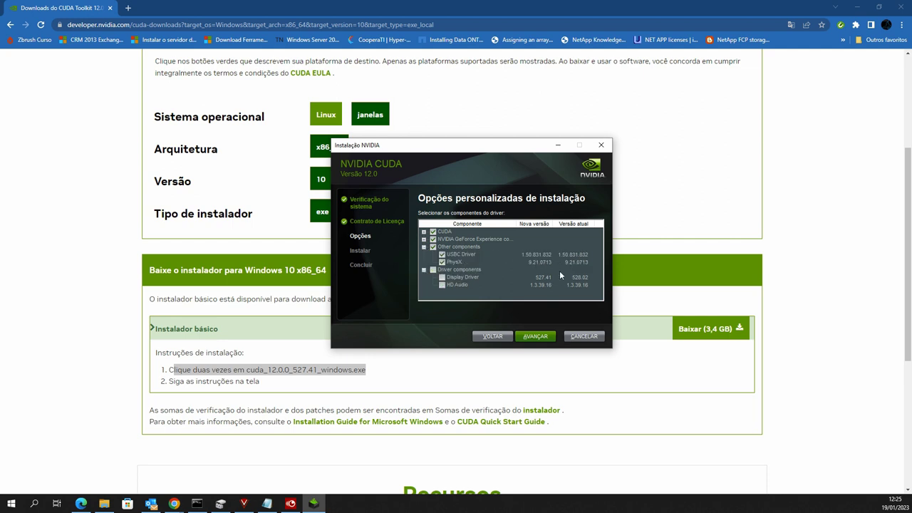
Step: Keep the default locations for CUDA Development and CUDA Documentation and run the CUDA 12.0 installation
{"action": "left_click", "coordinate": [535, 335]}
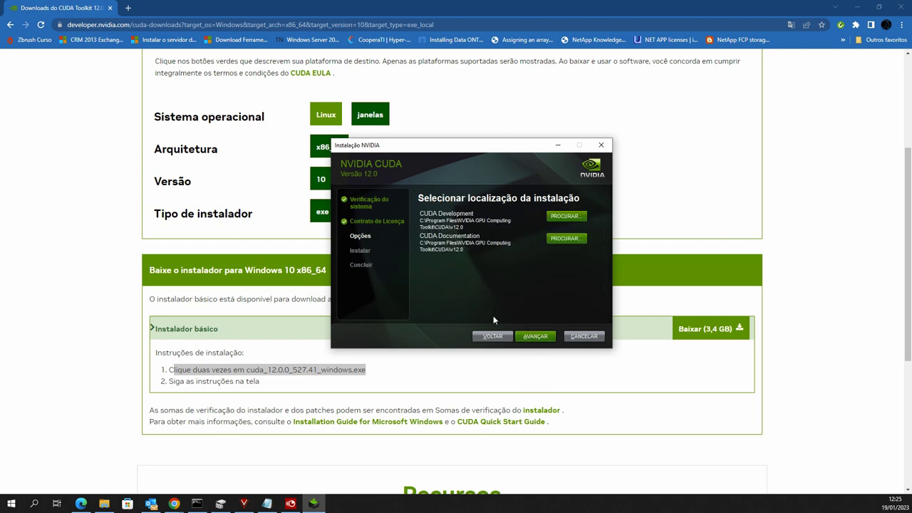
{"action": "key", "text": "Return"}
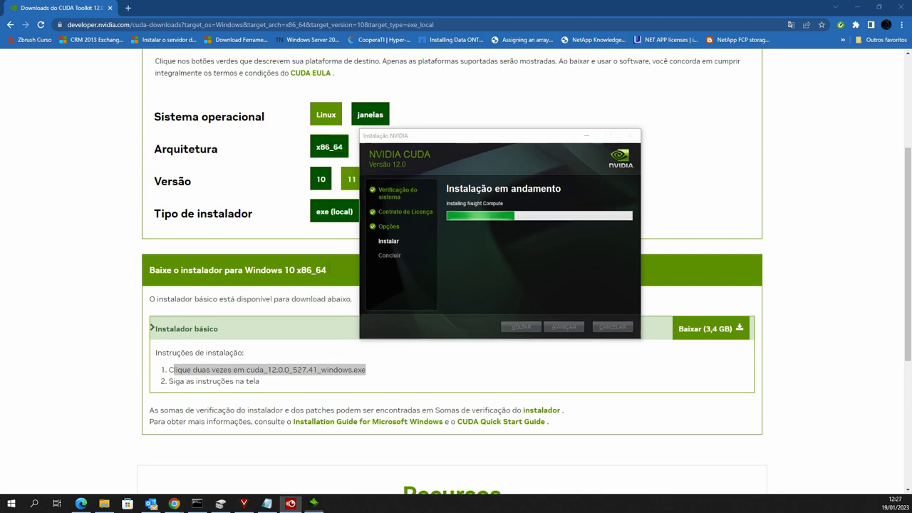
{"action": "left_click_drag", "start_coordinate": [431, 140], "coordinate": [424, 160]}
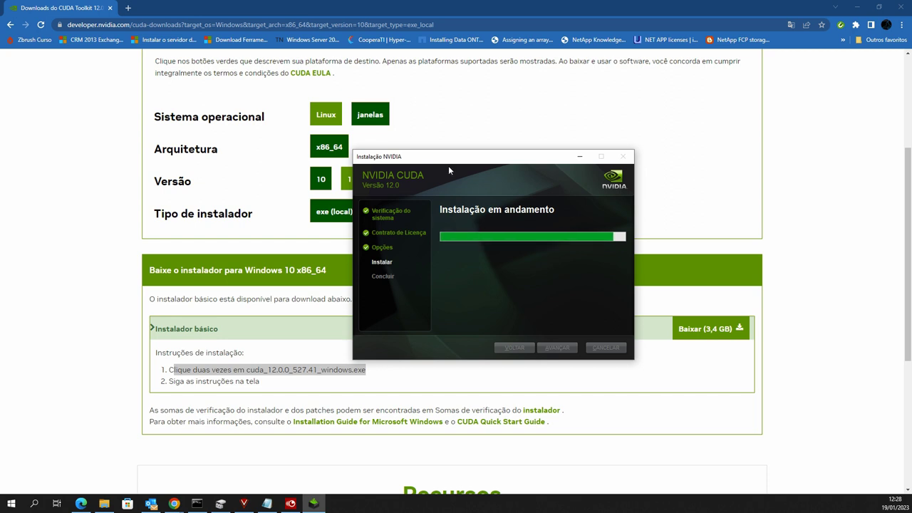
{"action": "left_click_drag", "start_coordinate": [448, 165], "coordinate": [435, 145]}
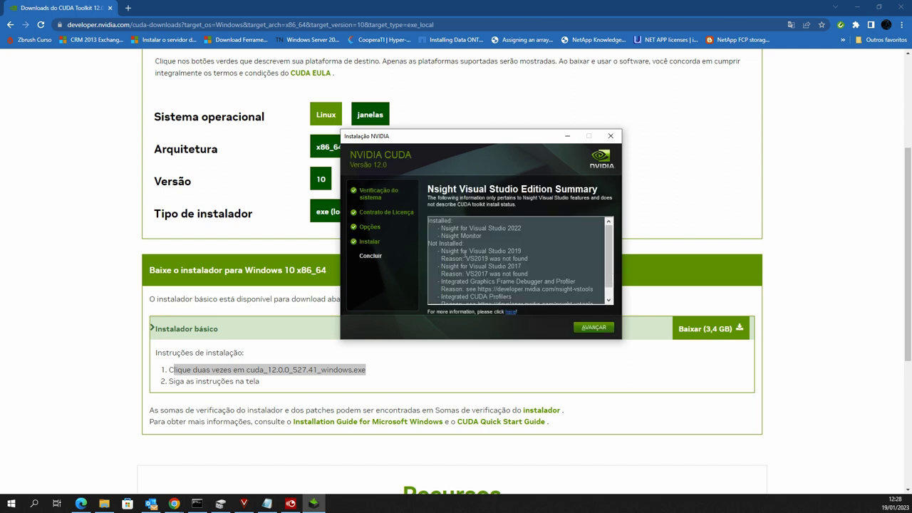
Step: Review the Nsight Visual Studio Edition summary and the installed component list, and close the CUDA 12.0 installer
{"action": "scroll", "coordinate": [508, 234], "scroll_direction": "down", "scroll_amount": 1}
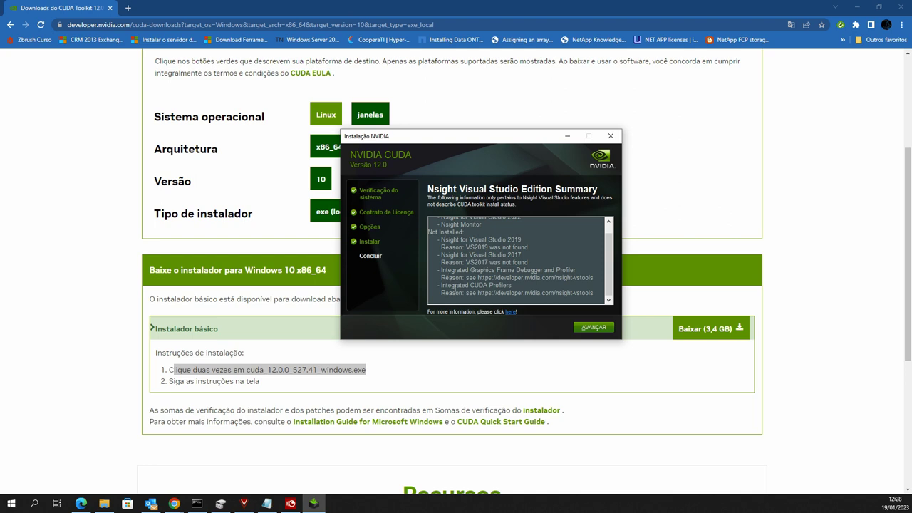
{"action": "left_click", "coordinate": [596, 328]}
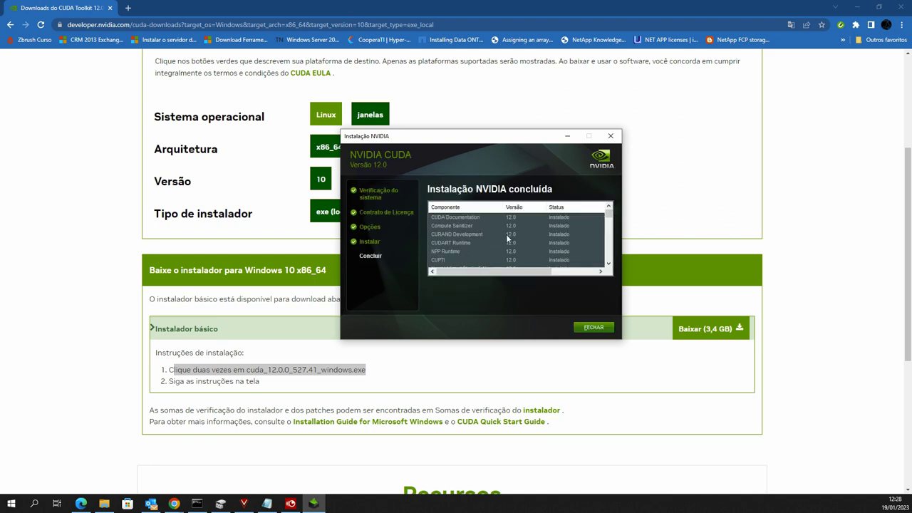
{"action": "scroll", "coordinate": [534, 234], "scroll_direction": "down", "scroll_amount": 5}
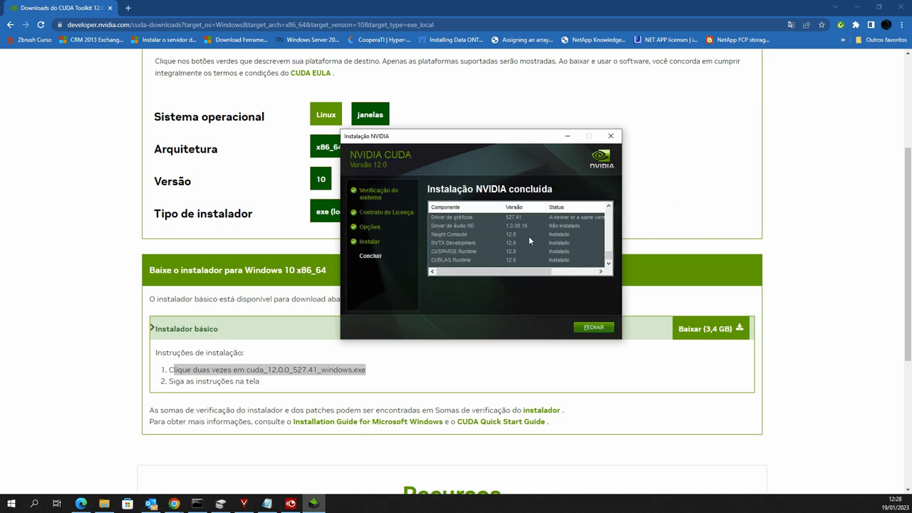
{"action": "scroll", "coordinate": [529, 236], "scroll_direction": "down", "scroll_amount": 1}
{"action": "left_click", "coordinate": [578, 327]}
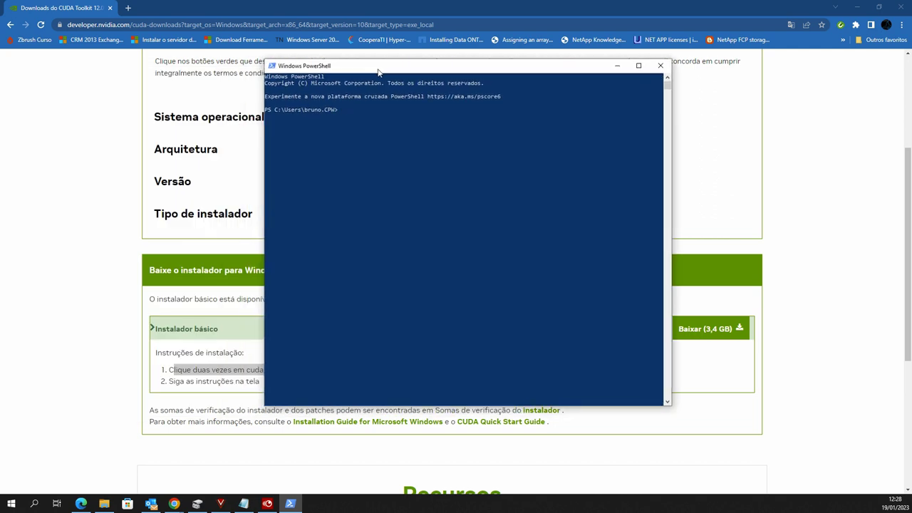
Step: Switch to Windows PowerShell and check the CUDA compiler by running nvcc and nvcc --version
{"action": "type", "text": "vcc"}
{"action": "key", "text": "Return"}
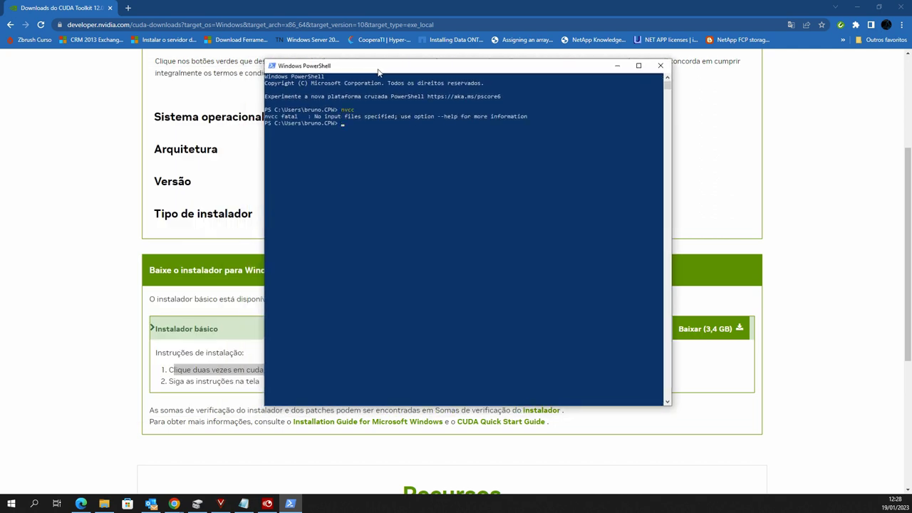
{"action": "key", "text": "Up"}
{"action": "type", "text": "--version"}
{"action": "key", "text": "Return"}
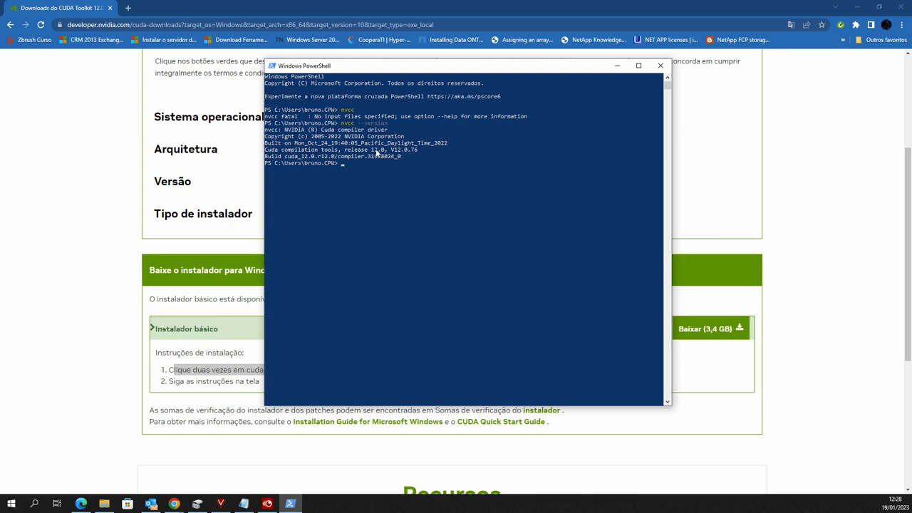
{"action": "left_click_drag", "start_coordinate": [339, 136], "coordinate": [410, 137]}
{"action": "right_click", "coordinate": [393, 176]}
Step: Search Google for "powershell 7" in a new Chrome tab
{"action": "left_click", "coordinate": [129, 9]}
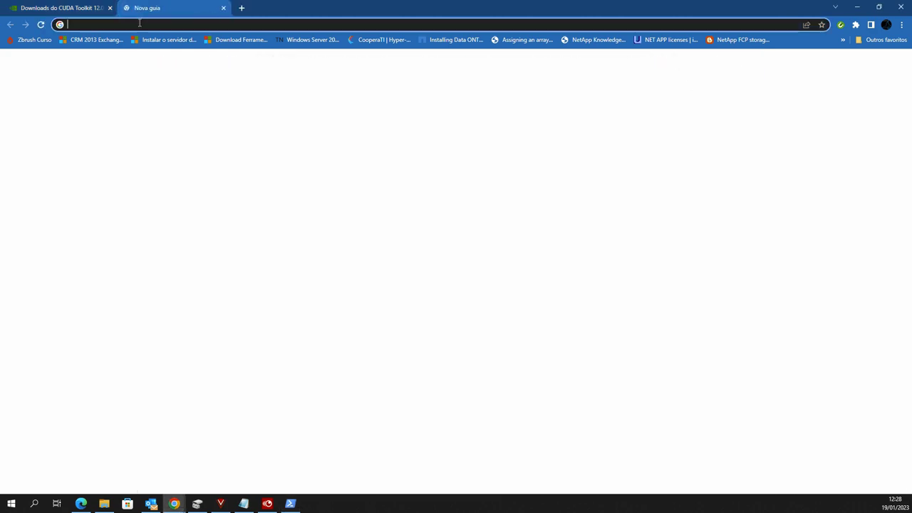
{"action": "type", "text": "power"}
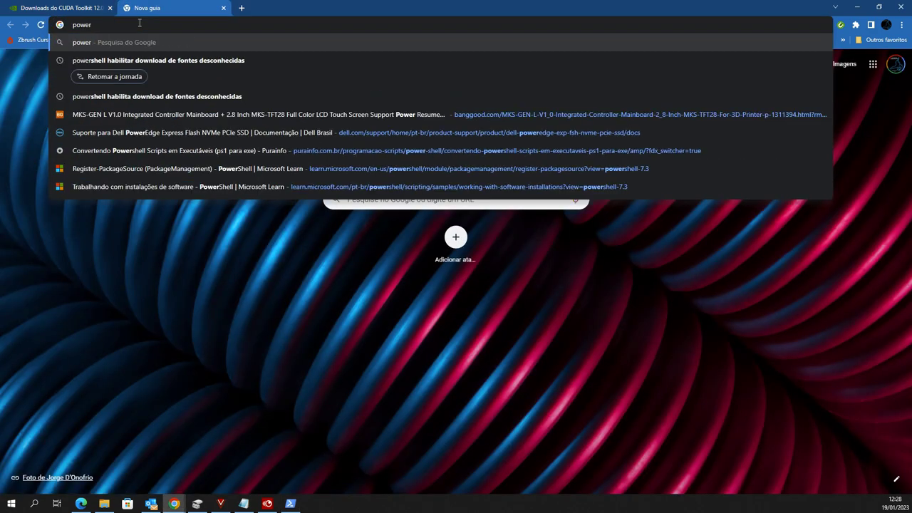
{"action": "type", "text": "shell"}
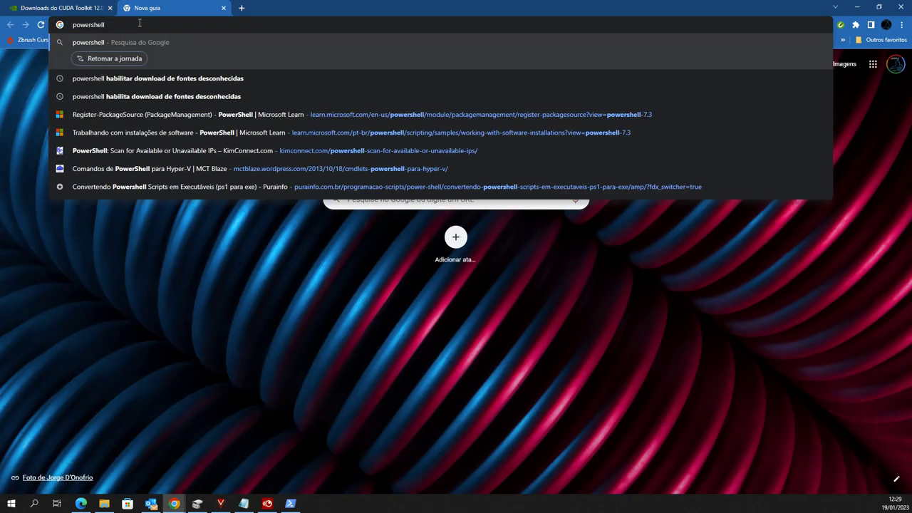
{"action": "type", "text": " 7"}
{"action": "key", "text": "Return"}
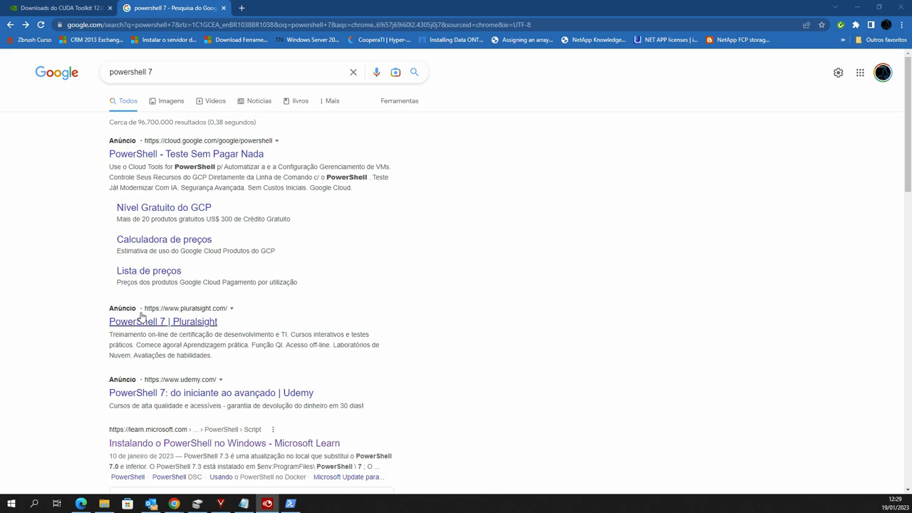
Step: Open Microsoft Learn's article on installing PowerShell on Windows and go to its MSI package section
{"action": "scroll", "coordinate": [125, 324], "scroll_direction": "down", "scroll_amount": 2}
{"action": "left_click", "coordinate": [148, 349]}
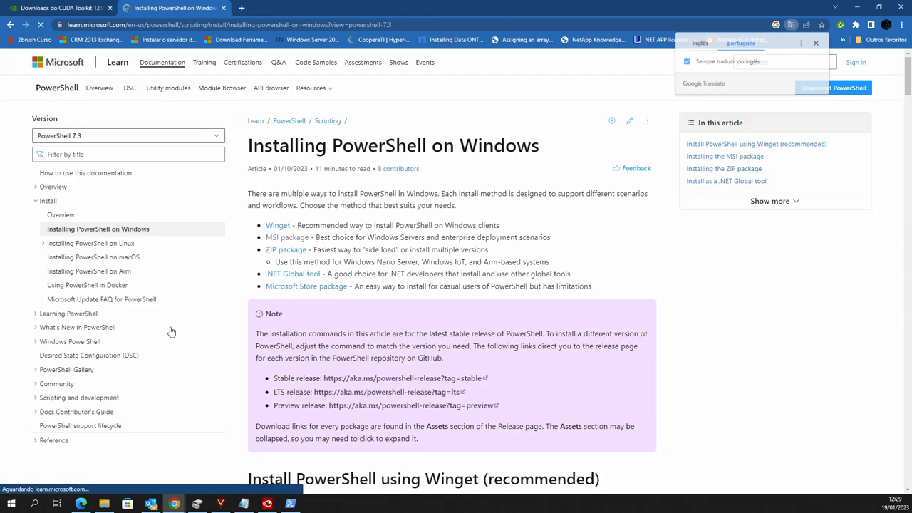
{"action": "scroll", "coordinate": [302, 203], "scroll_direction": "down", "scroll_amount": 2}
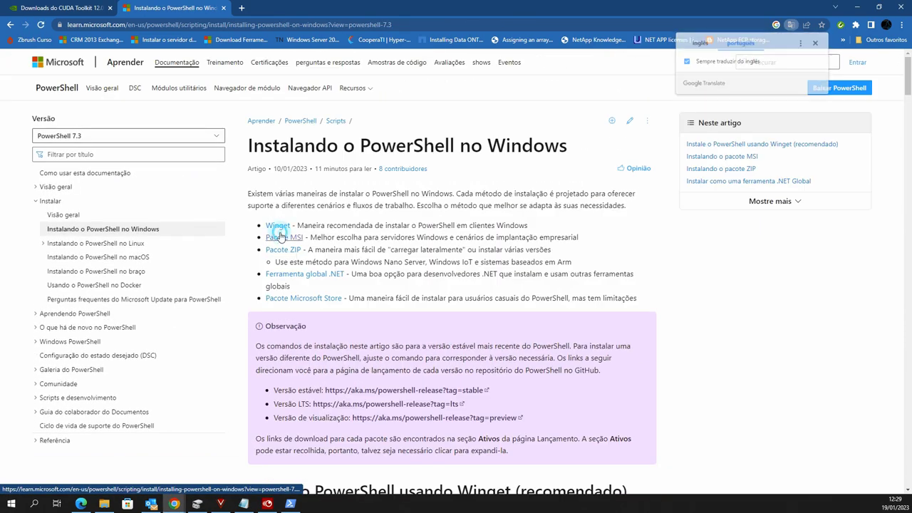
{"action": "left_click", "coordinate": [332, 233]}
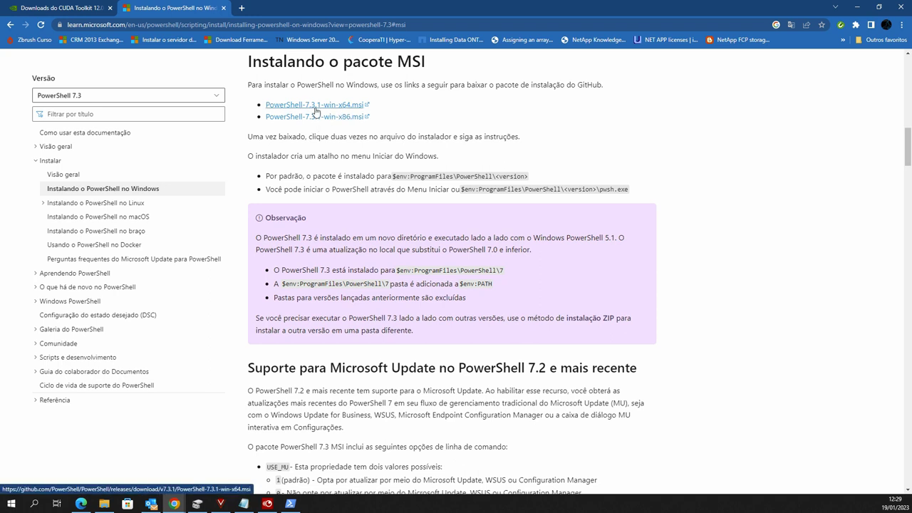
Step: Check the Windows version by running winver in Windows PowerShell, and move the console aside from the article
{"action": "left_click", "coordinate": [289, 504]}
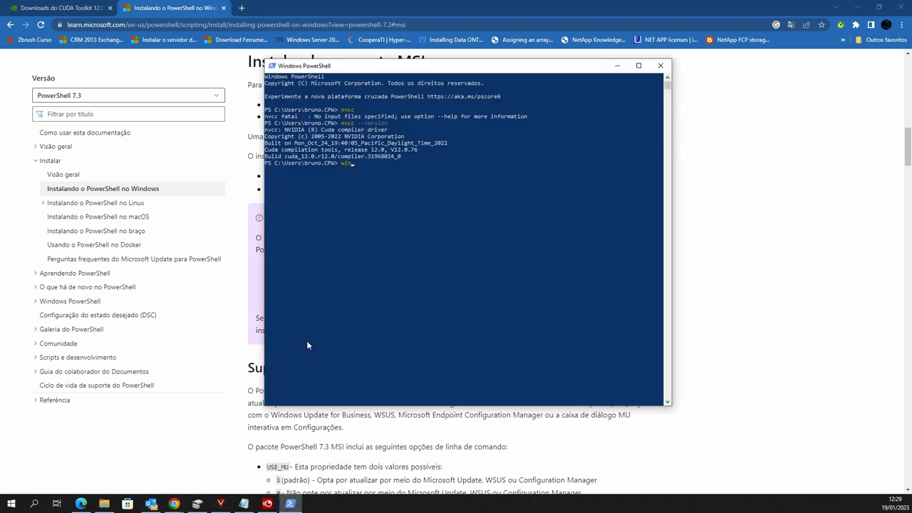
{"action": "type", "text": "winver"}
{"action": "key", "text": "Return"}
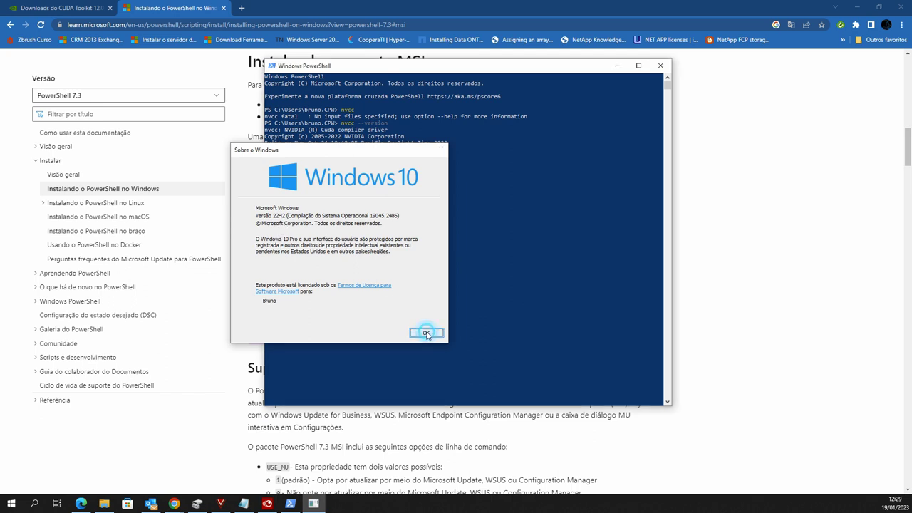
{"action": "left_click", "coordinate": [426, 331]}
{"action": "left_click_drag", "start_coordinate": [328, 69], "coordinate": [546, 91]}
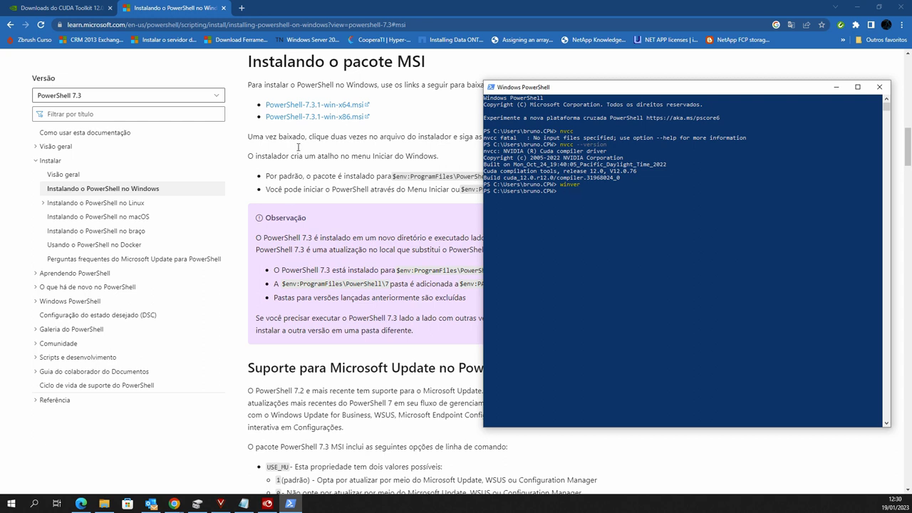
Step: Download PowerShell-7.3.1-win-x64.msi from the article and launch it from the nVidia NERF folder
{"action": "left_click_drag", "start_coordinate": [380, 104], "coordinate": [266, 107]}
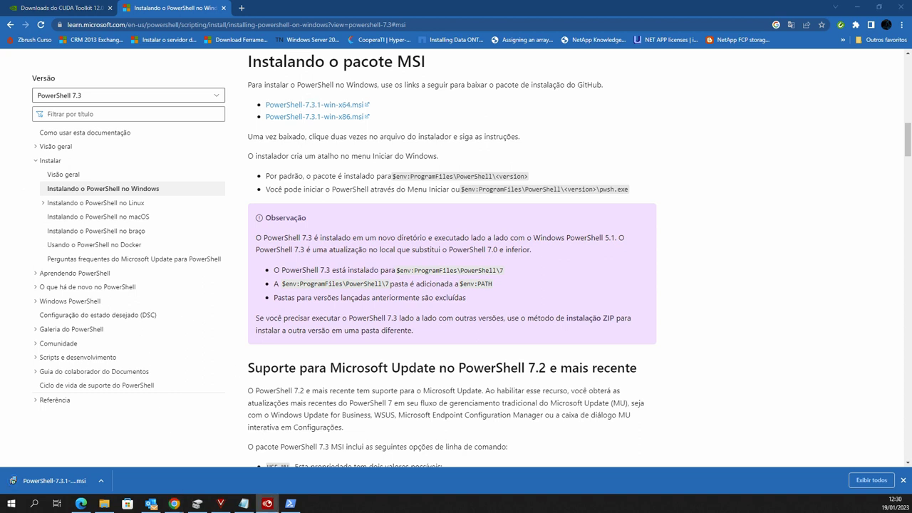
{"action": "left_click", "coordinate": [104, 504]}
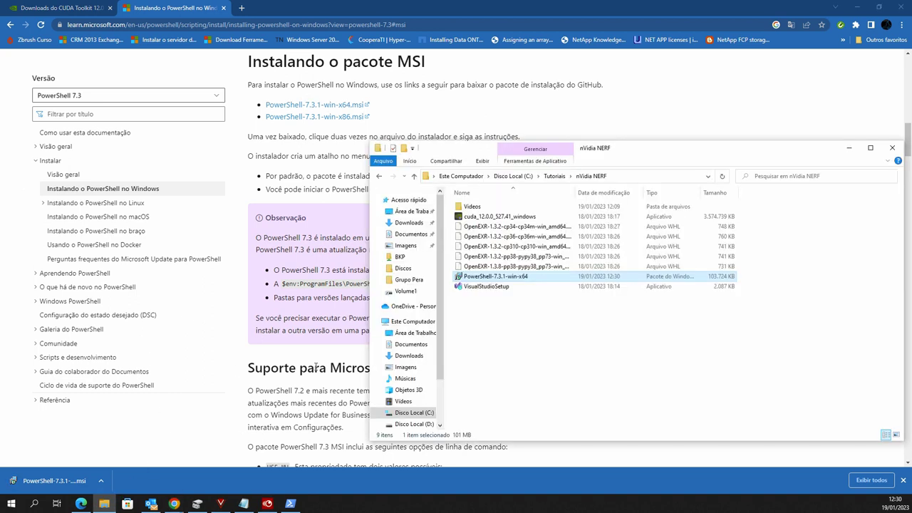
{"action": "double_click", "coordinate": [527, 279]}
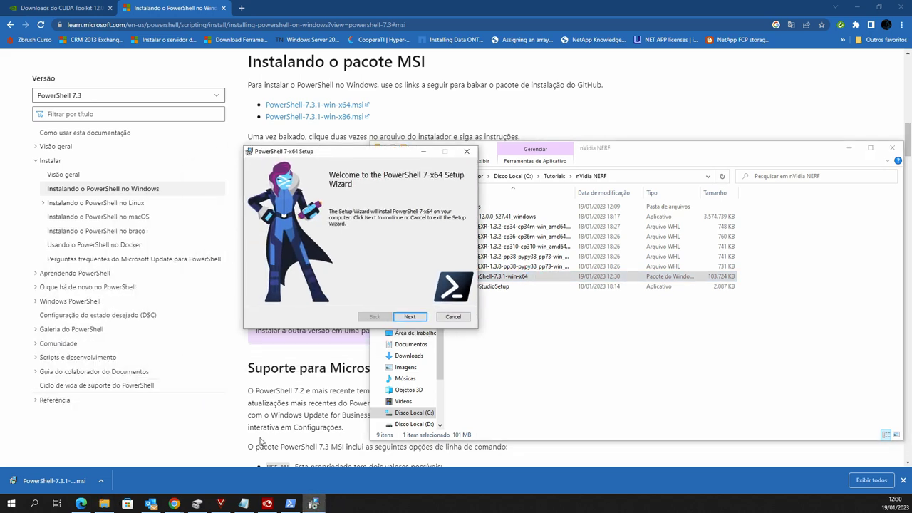
Step: Close the old Windows PowerShell console and install PowerShell 7-x64 to C:\Program Files\PowerShell\ with the default optional actions
{"action": "left_click", "coordinate": [290, 504]}
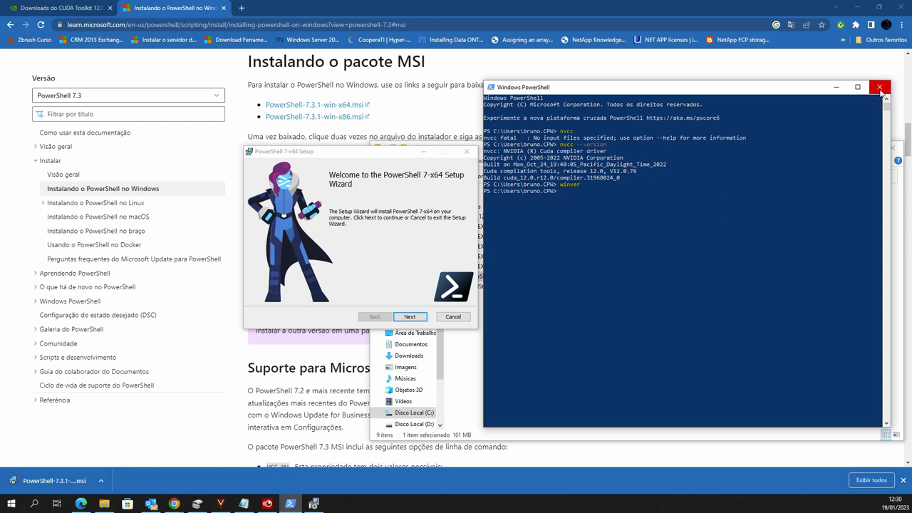
{"action": "left_click", "coordinate": [879, 90]}
{"action": "left_click", "coordinate": [409, 316]}
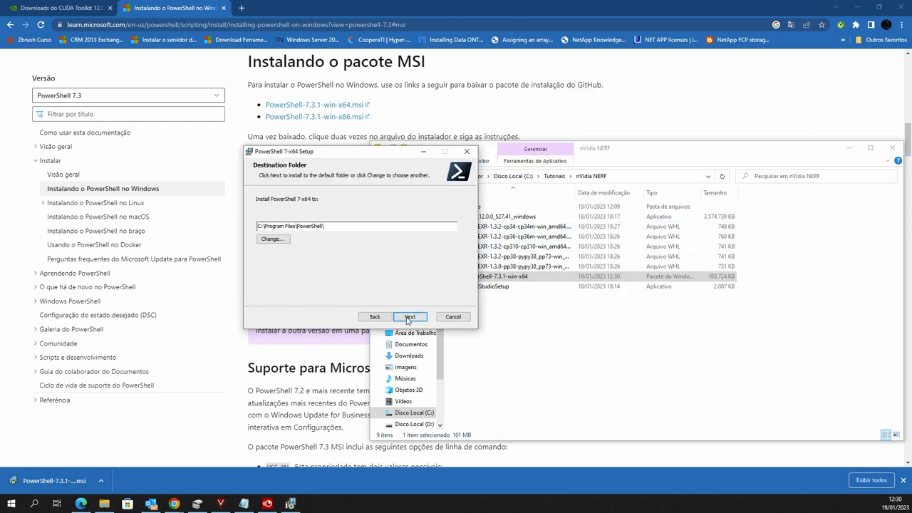
{"action": "left_click", "coordinate": [410, 316]}
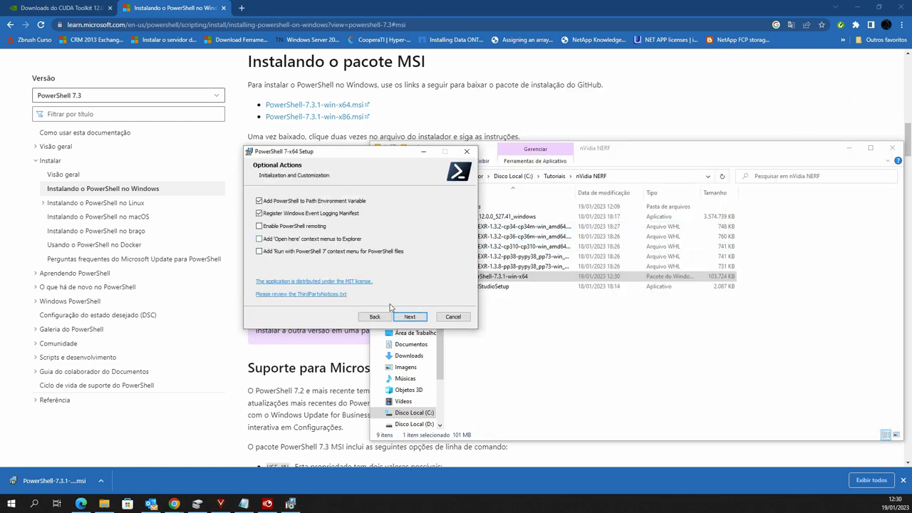
{"action": "left_click", "coordinate": [413, 316]}
{"action": "left_click", "coordinate": [417, 318]}
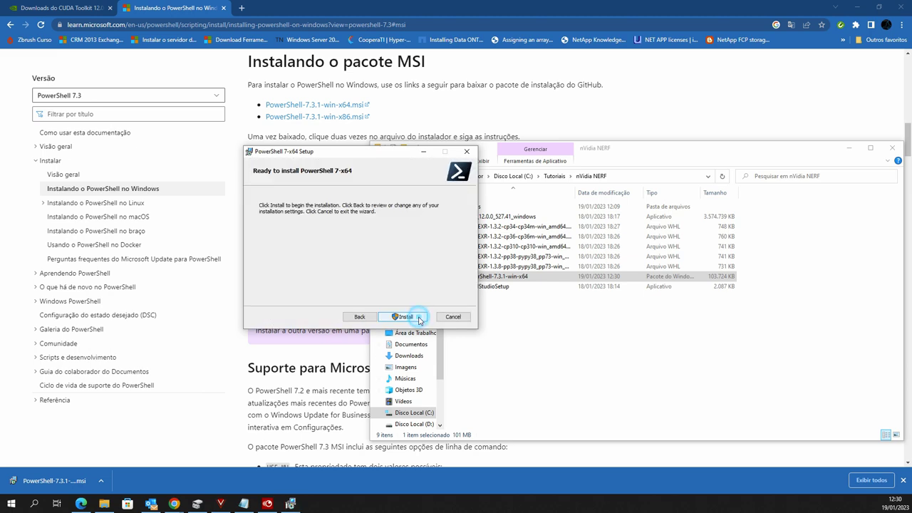
{"action": "left_click", "coordinate": [418, 318]}
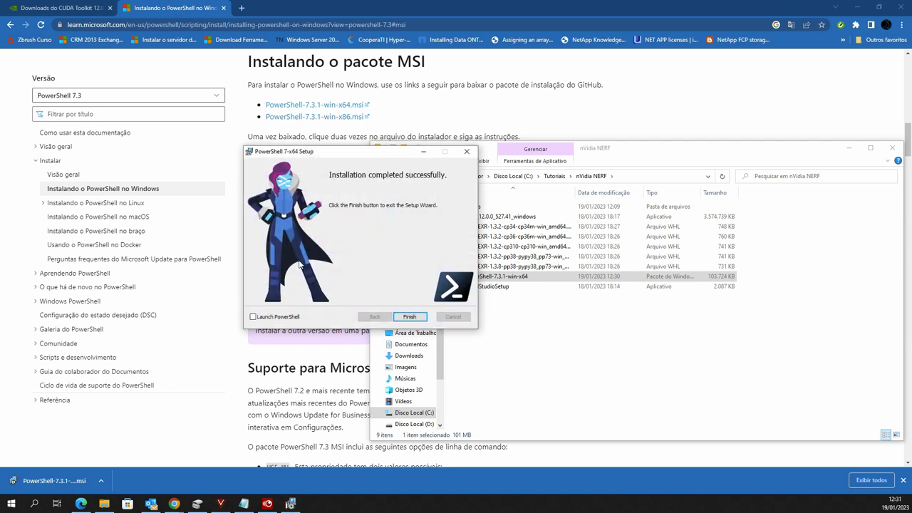
{"action": "left_click", "coordinate": [410, 317]}
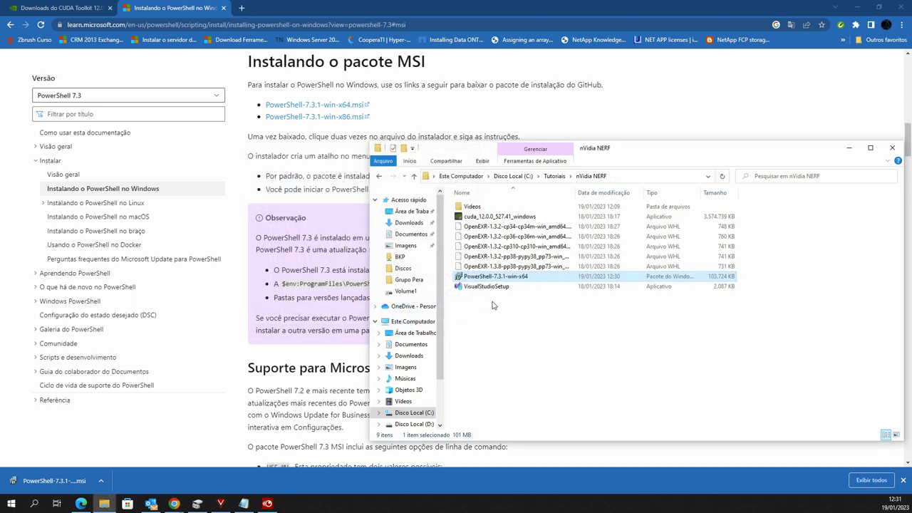
{"action": "left_click", "coordinate": [490, 315]}
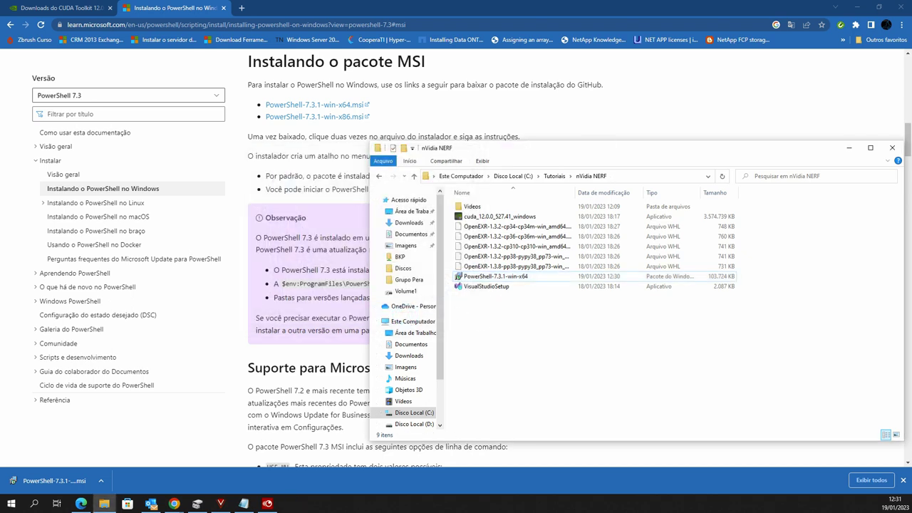
{"action": "left_click", "coordinate": [244, 503]}
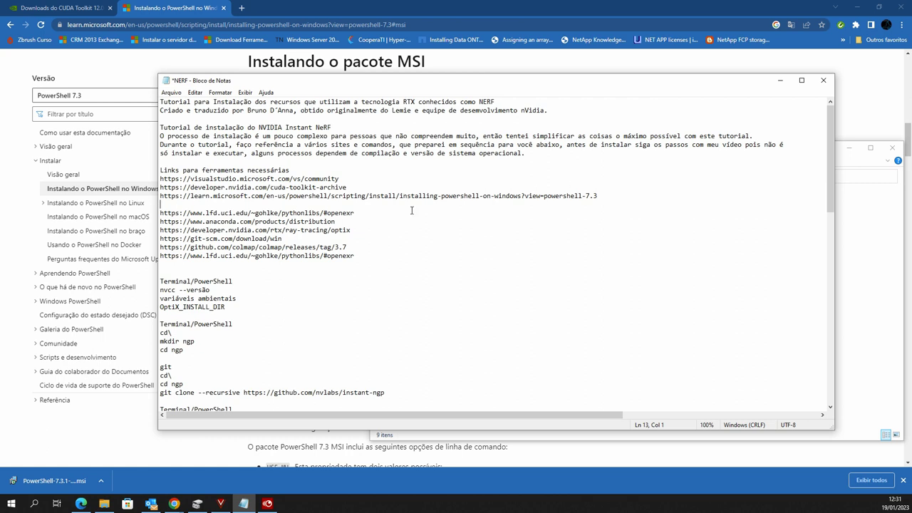
{"action": "left_click_drag", "start_coordinate": [334, 222], "coordinate": [161, 221]}
{"action": "key", "text": "ctrl+c"}
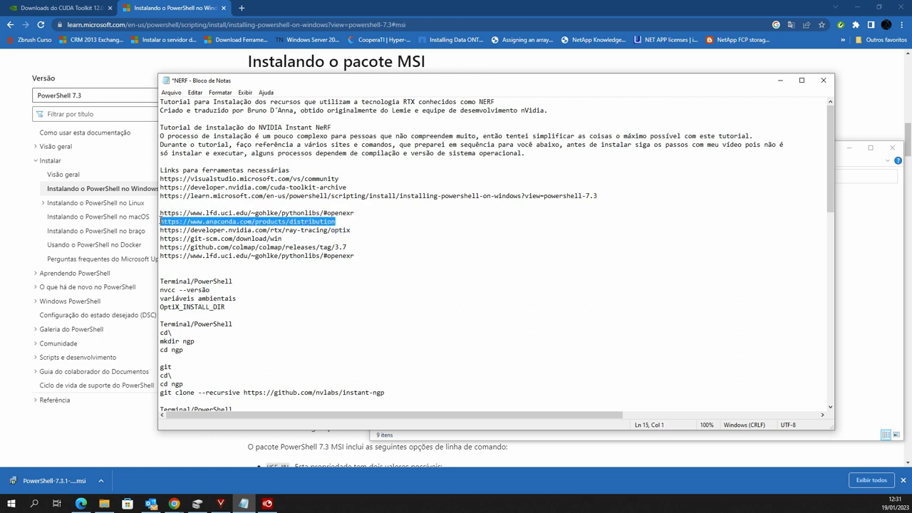
{"action": "left_click", "coordinate": [241, 8]}
{"action": "key", "text": "ctrl+v"}
{"action": "key", "text": "Return"}
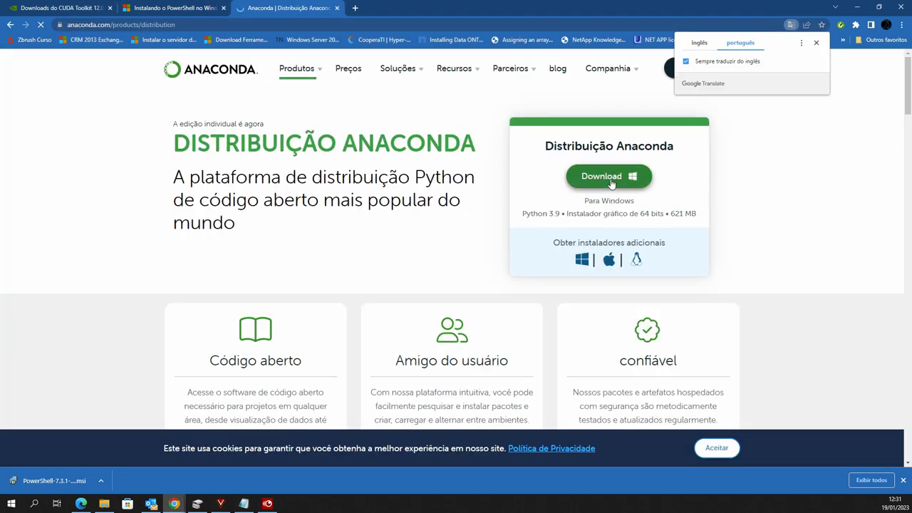
Step: Download the Anaconda Distribution for Windows and launch Anaconda3-2022.10-Windows-x86_64 from the nVidia NERF folder
{"action": "left_click", "coordinate": [608, 178]}
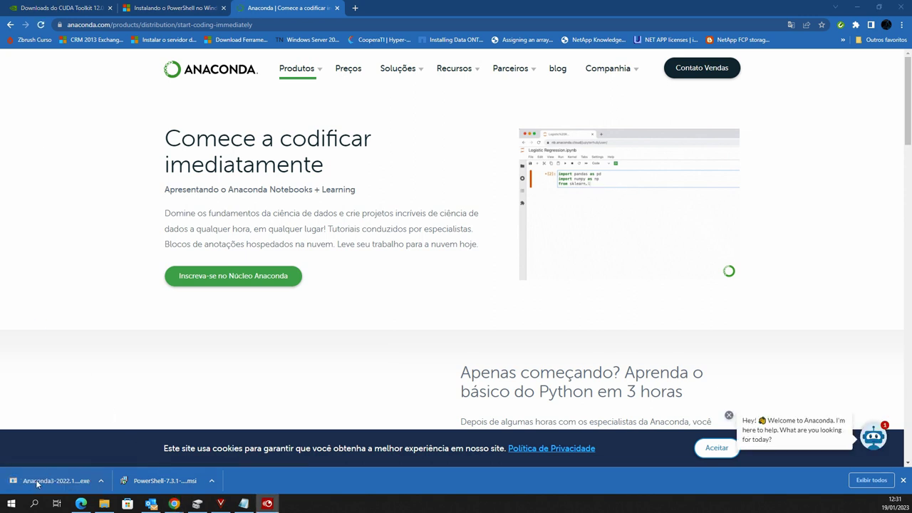
{"action": "left_click", "coordinate": [104, 503]}
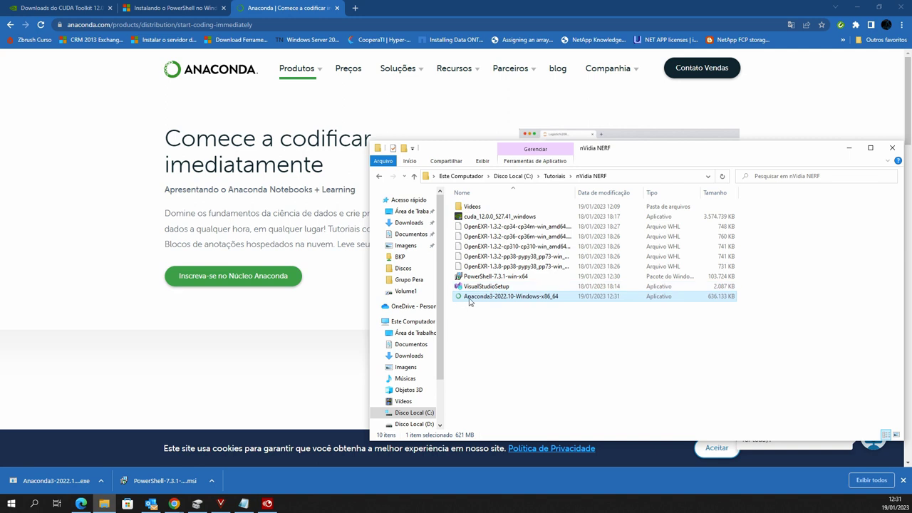
{"action": "double_click", "coordinate": [470, 298]}
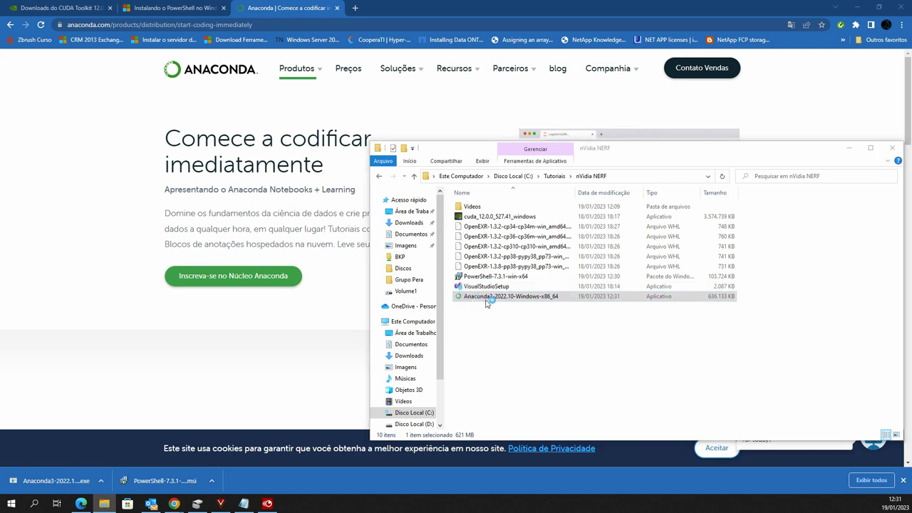
{"action": "left_click", "coordinate": [463, 299]}
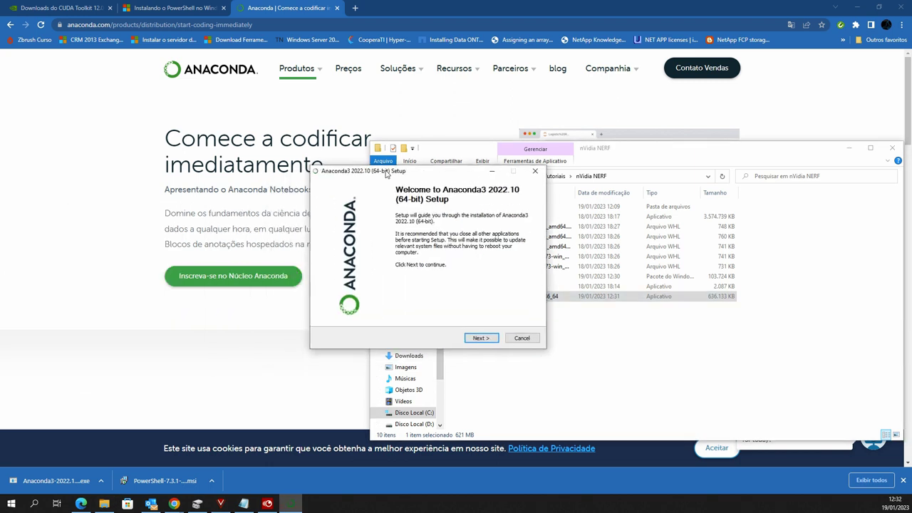
Step: Accept the Anaconda3 licence agreement and choose to install for All Users
{"action": "left_click", "coordinate": [486, 335]}
{"action": "left_click", "coordinate": [486, 335]}
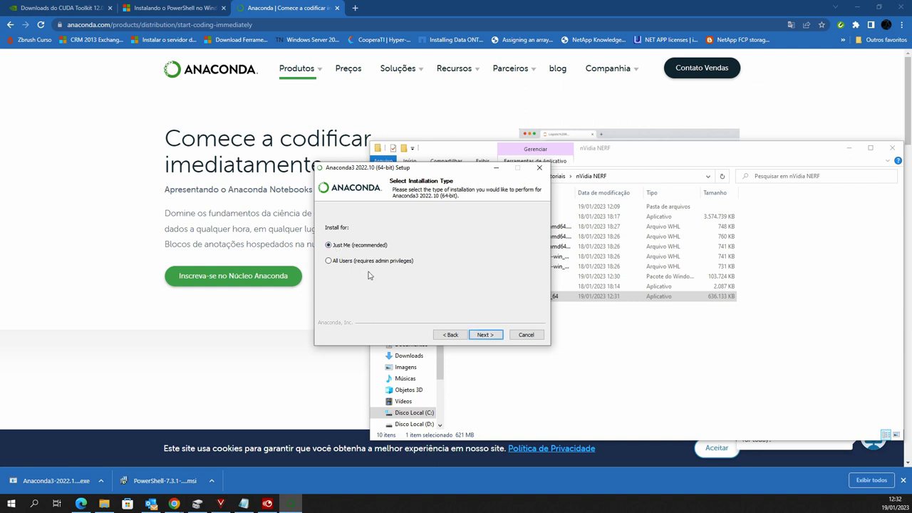
{"action": "left_click", "coordinate": [329, 261]}
{"action": "left_click", "coordinate": [484, 334]}
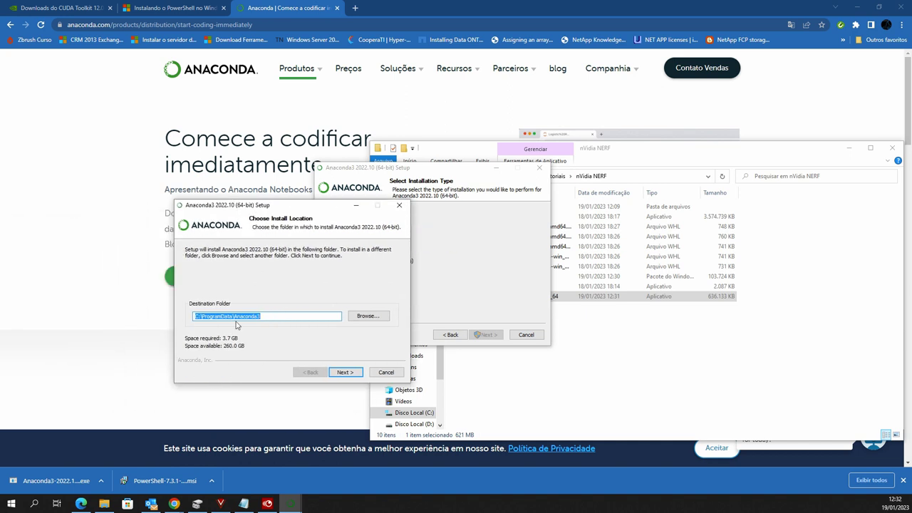
Step: Install Anaconda3 to C:\ProgramData\Anaconda3 and register it as the system Python 3.9
{"action": "left_click", "coordinate": [346, 372]}
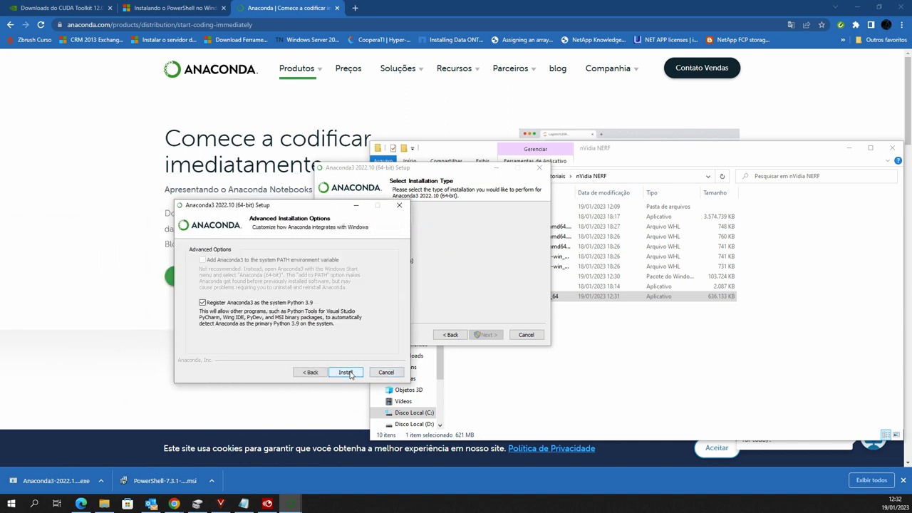
{"action": "left_click", "coordinate": [346, 373]}
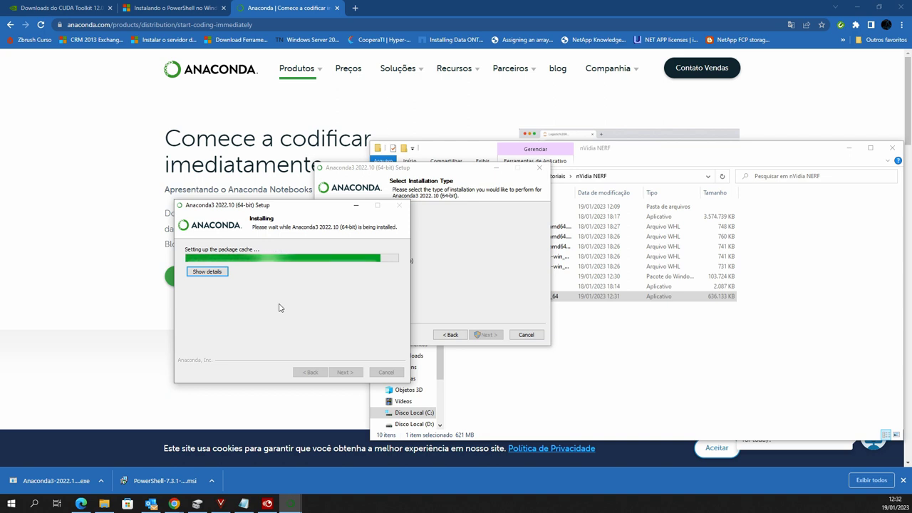
Step: Arrange the two Anaconda3 setup windows side by side
{"action": "left_click_drag", "start_coordinate": [257, 206], "coordinate": [163, 174]}
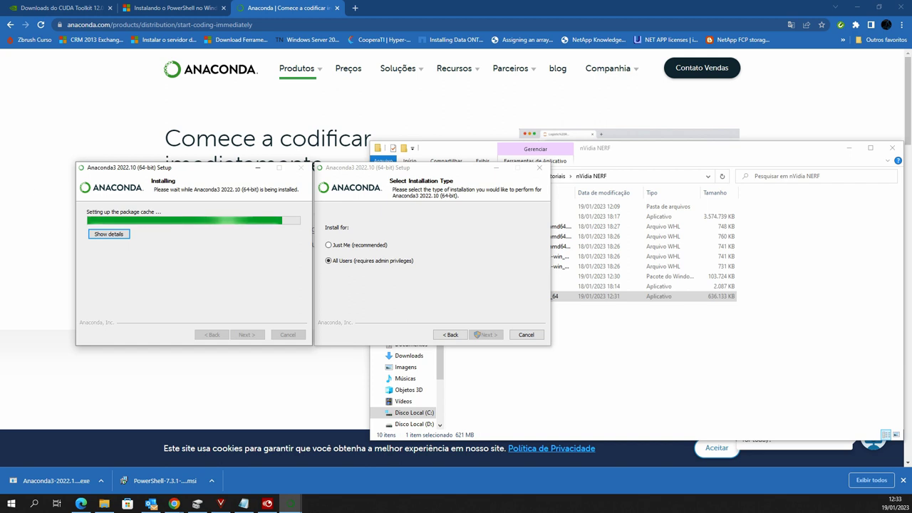
{"action": "mouse_move", "coordinate": [148, 169]}
{"action": "left_mouse_down"}
{"action": "mouse_move", "coordinate": [220, 170]}
{"action": "mouse_move", "coordinate": [152, 170]}
{"action": "left_mouse_up"}
{"action": "left_click_drag", "start_coordinate": [356, 168], "coordinate": [404, 173]}
{"action": "left_click_drag", "start_coordinate": [191, 171], "coordinate": [227, 168]}
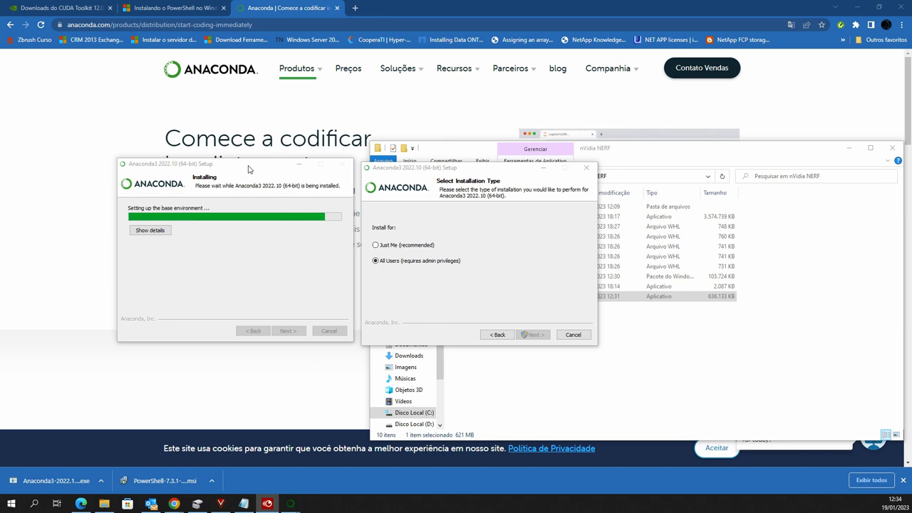
{"action": "mouse_move", "coordinate": [245, 170]}
{"action": "left_mouse_down"}
{"action": "mouse_move", "coordinate": [241, 178]}
{"action": "mouse_move", "coordinate": [247, 170]}
{"action": "left_mouse_up"}
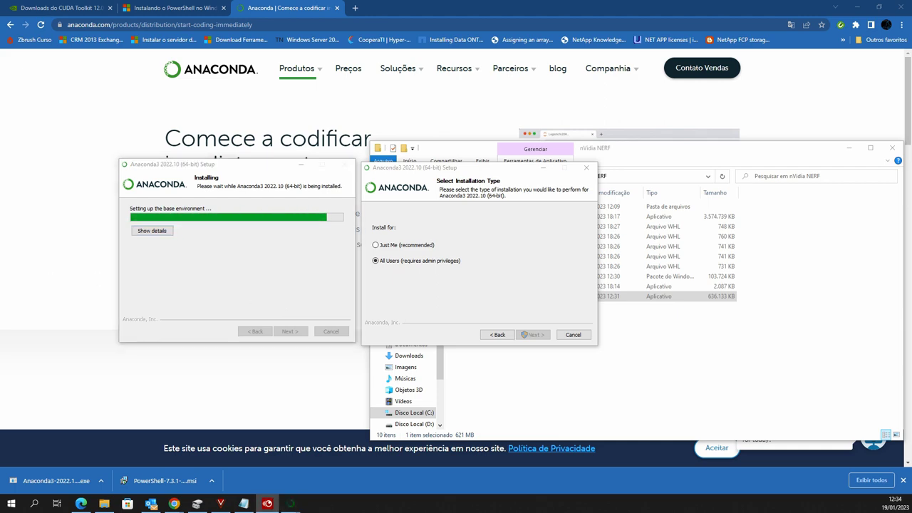
Step: Close the Anaconda and PowerShell documentation tabs in Chrome, keeping the CUDA Toolkit downloads page open
{"action": "left_click", "coordinate": [336, 8]}
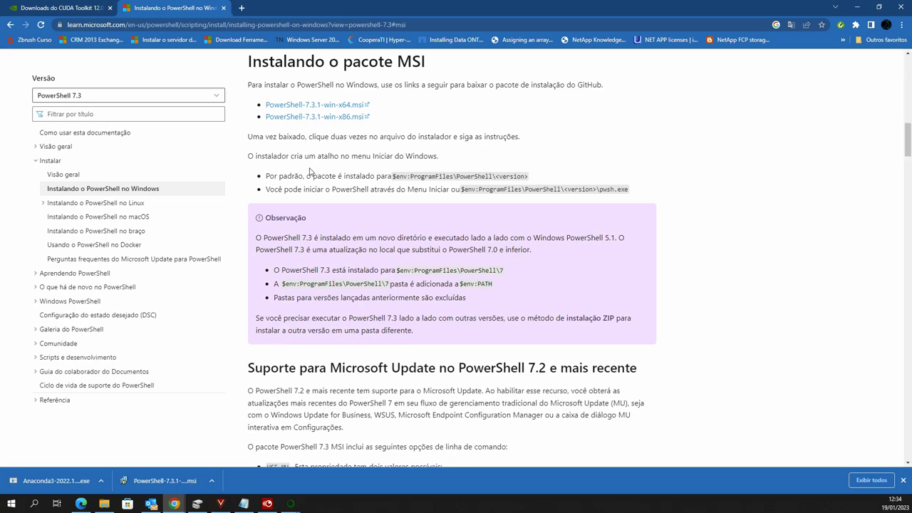
{"action": "scroll", "coordinate": [310, 171], "scroll_direction": "down", "scroll_amount": 4}
{"action": "scroll", "coordinate": [263, 163], "scroll_direction": "up", "scroll_amount": 10}
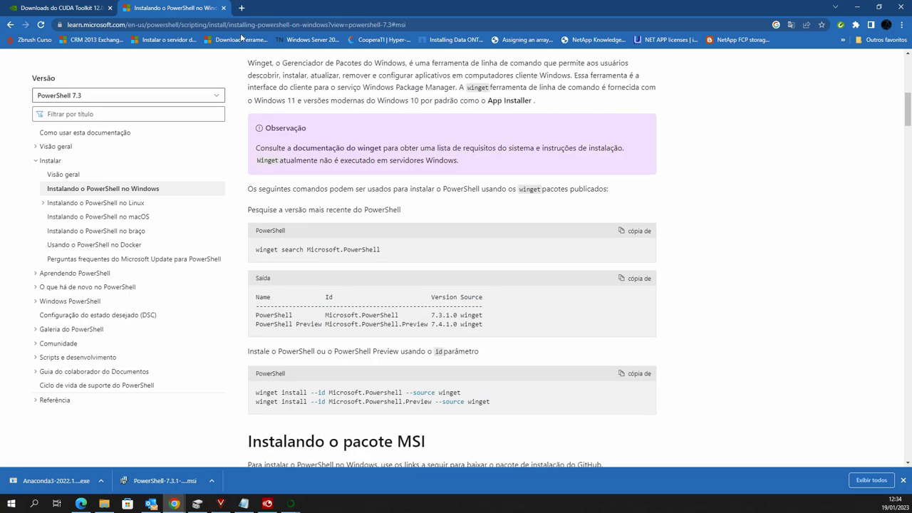
{"action": "left_click", "coordinate": [93, 8]}
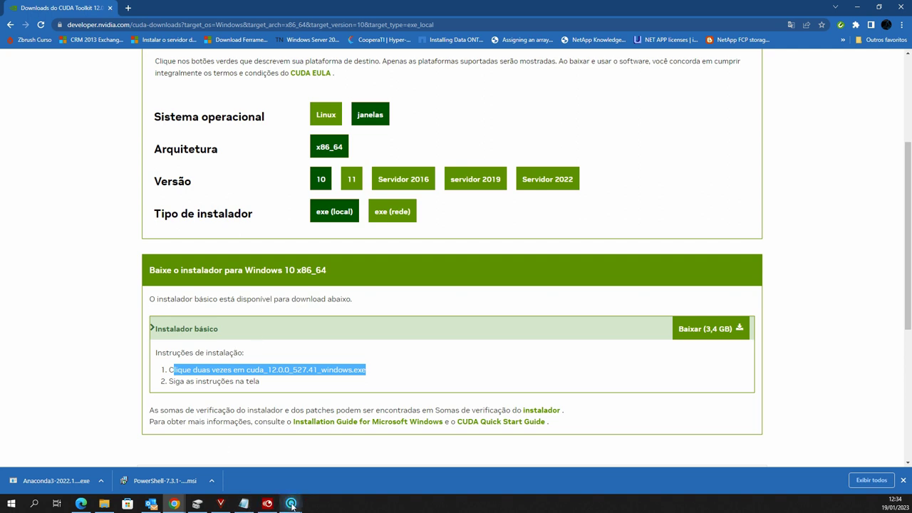
Step: Bring both Anaconda3 setup windows back in front of the browser to follow the installation
{"action": "mouse_move", "coordinate": [290, 503]}
{"action": "left_click", "coordinate": [322, 456]}
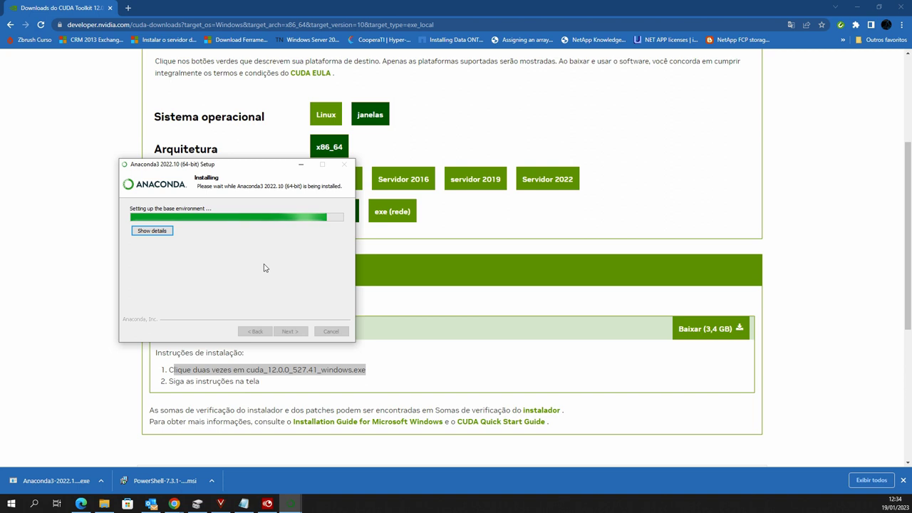
{"action": "mouse_move", "coordinate": [295, 504]}
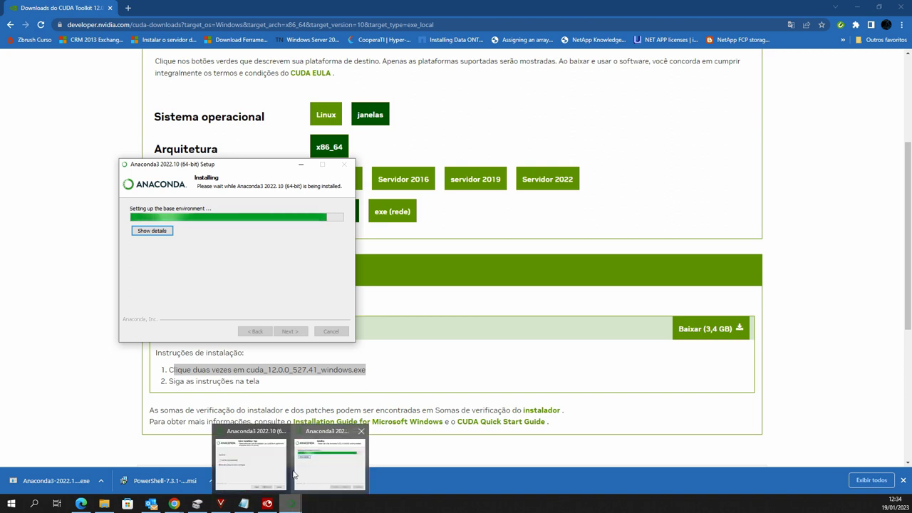
{"action": "left_click", "coordinate": [249, 464]}
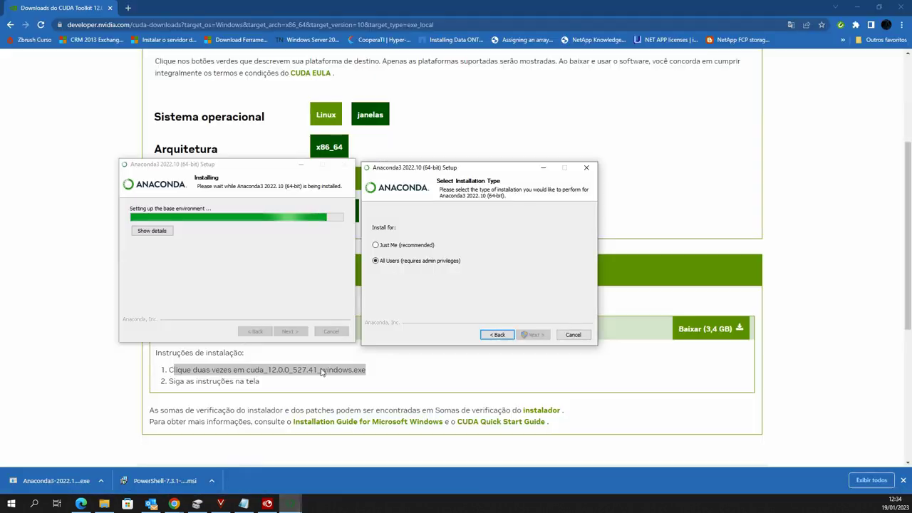
{"action": "left_click", "coordinate": [258, 281]}
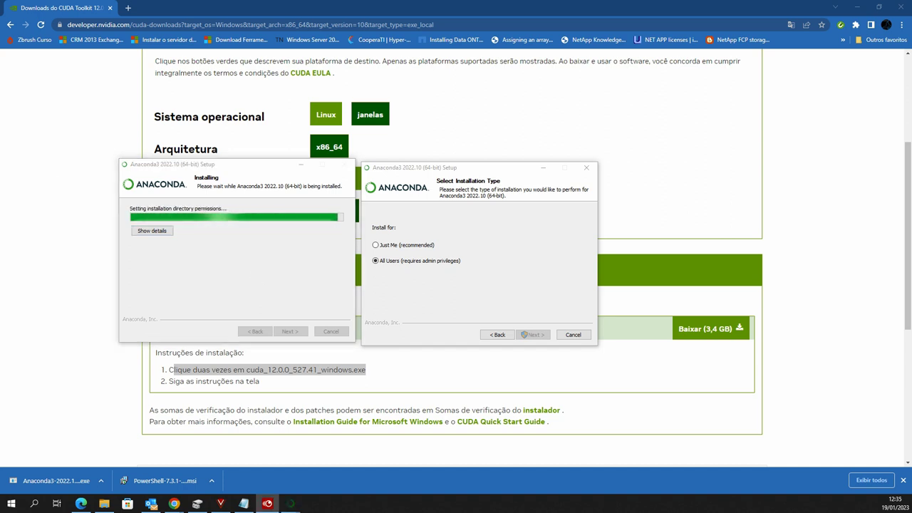
{"action": "left_click", "coordinate": [247, 287]}
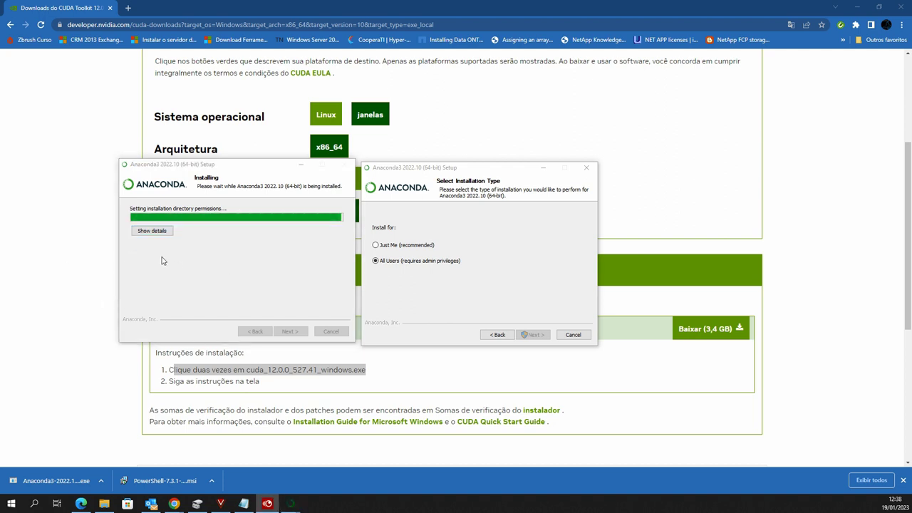
Step: Show the Anaconda3 installation details and examine the latest entries in the log
{"action": "left_click", "coordinate": [152, 230]}
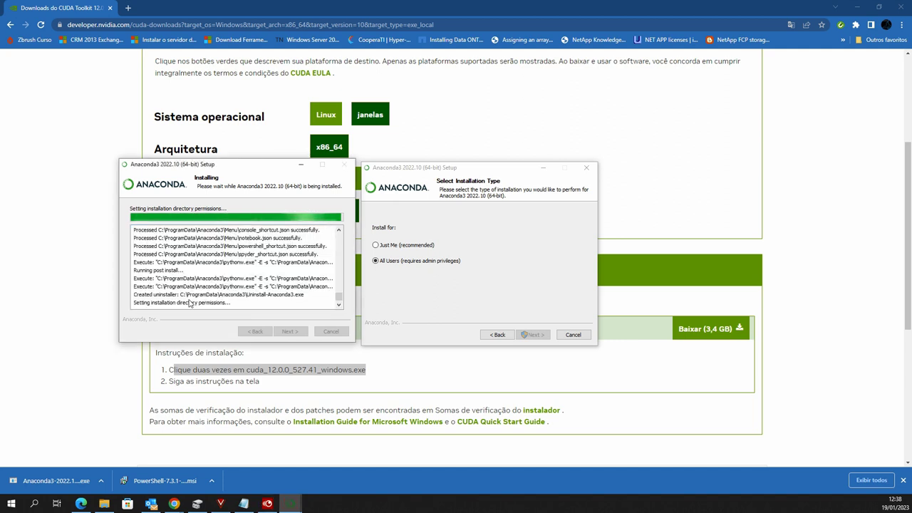
{"action": "scroll", "coordinate": [254, 283], "scroll_direction": "up", "scroll_amount": 1}
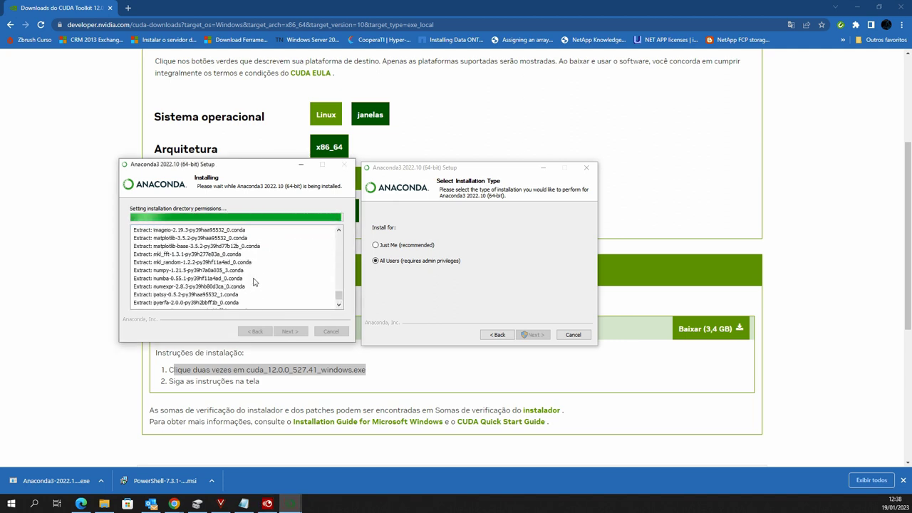
{"action": "mouse_move", "coordinate": [339, 296]}
{"action": "left_mouse_down"}
{"action": "mouse_move", "coordinate": [336, 255]}
{"action": "mouse_move", "coordinate": [338, 306]}
{"action": "left_mouse_up"}
{"action": "left_click", "coordinate": [250, 295]}
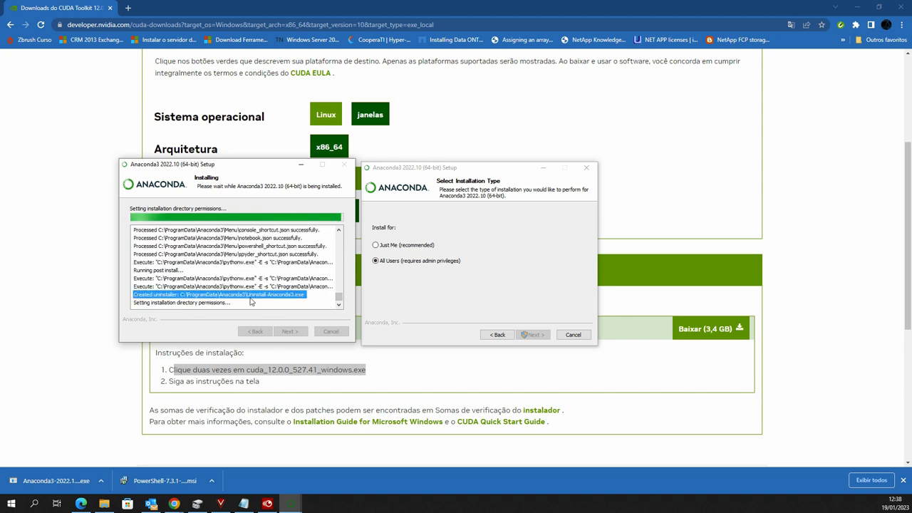
{"action": "left_click", "coordinate": [211, 304]}
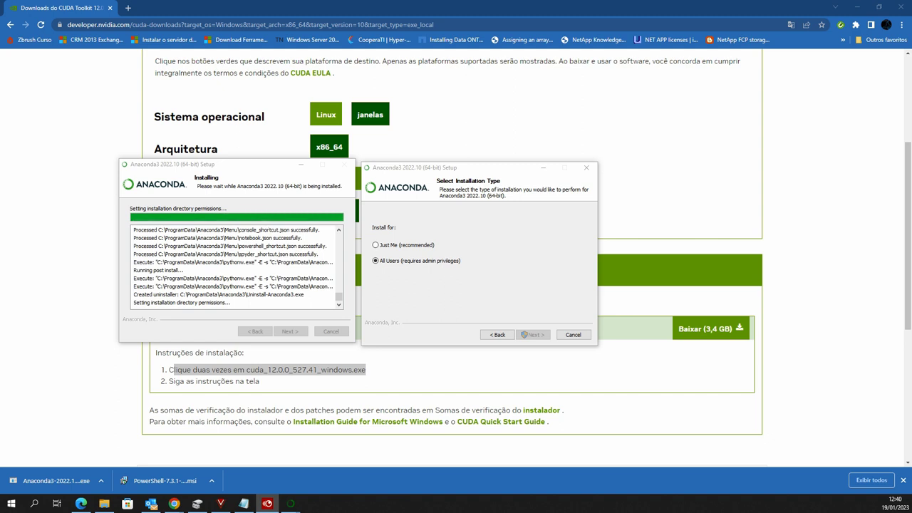
Step: Finish the Anaconda3 setup with the Anaconda Distribution Tutorial and Getting Started with Anaconda options unchecked
{"action": "left_click", "coordinate": [221, 168]}
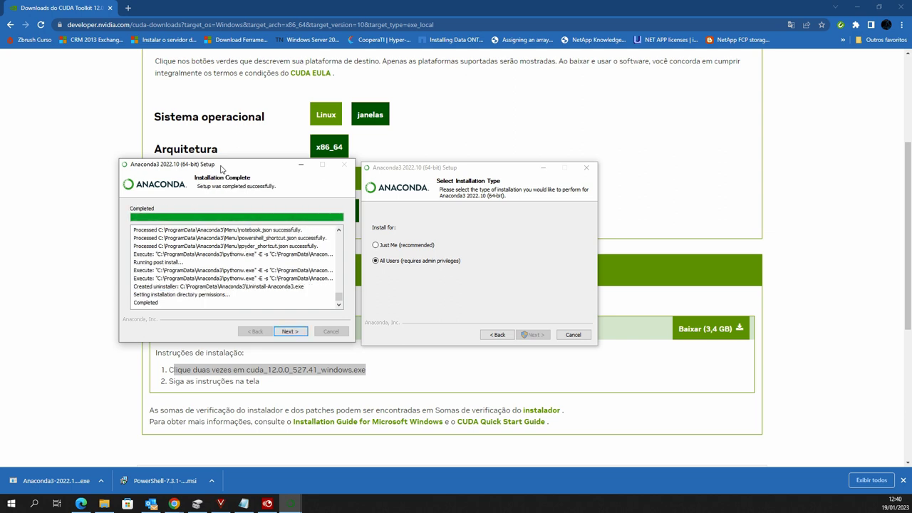
{"action": "left_click", "coordinate": [287, 332]}
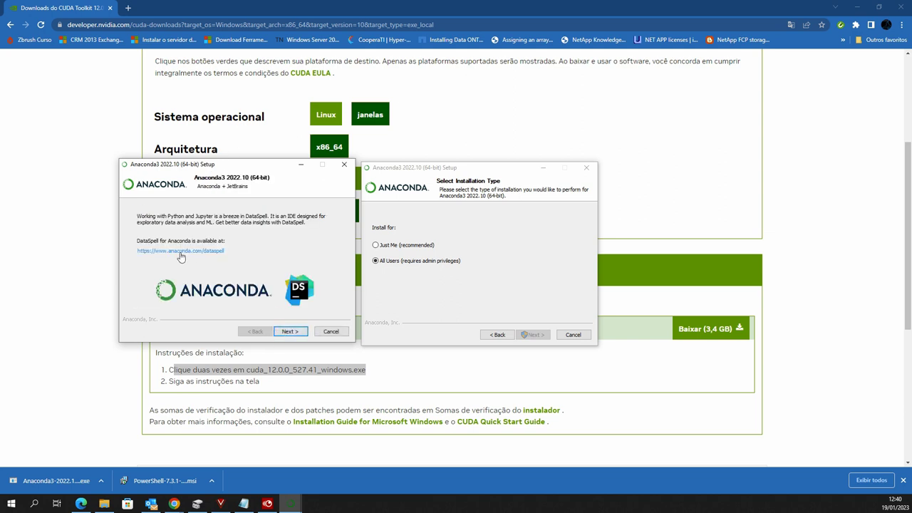
{"action": "left_click", "coordinate": [289, 332]}
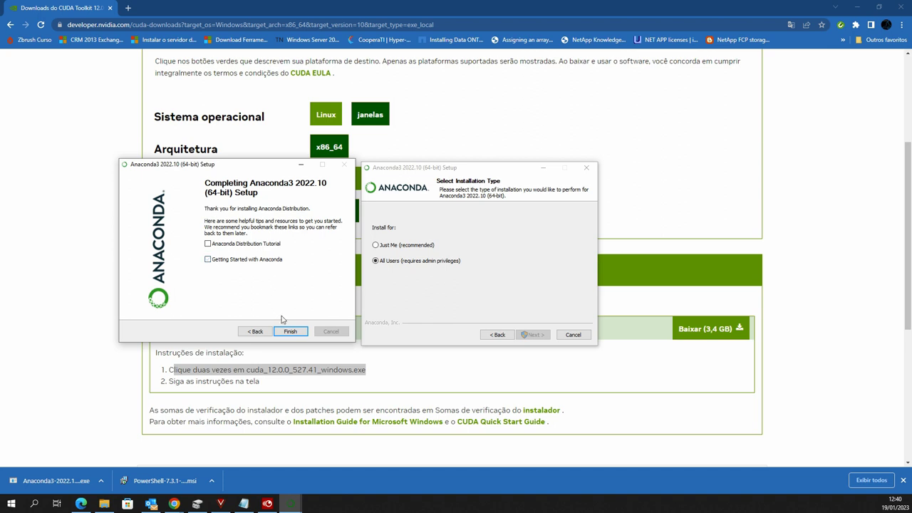
{"action": "left_click", "coordinate": [292, 332]}
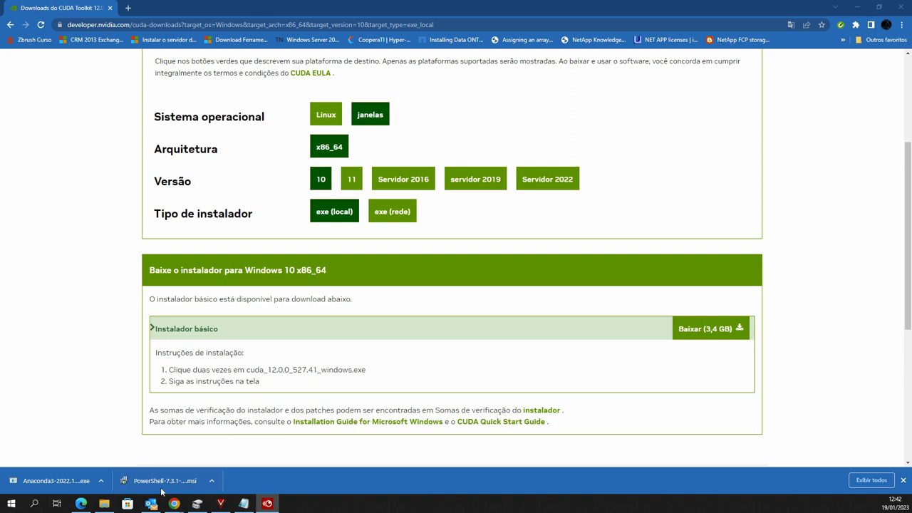
{"action": "left_click", "coordinate": [243, 503]}
{"action": "left_click", "coordinate": [356, 229]}
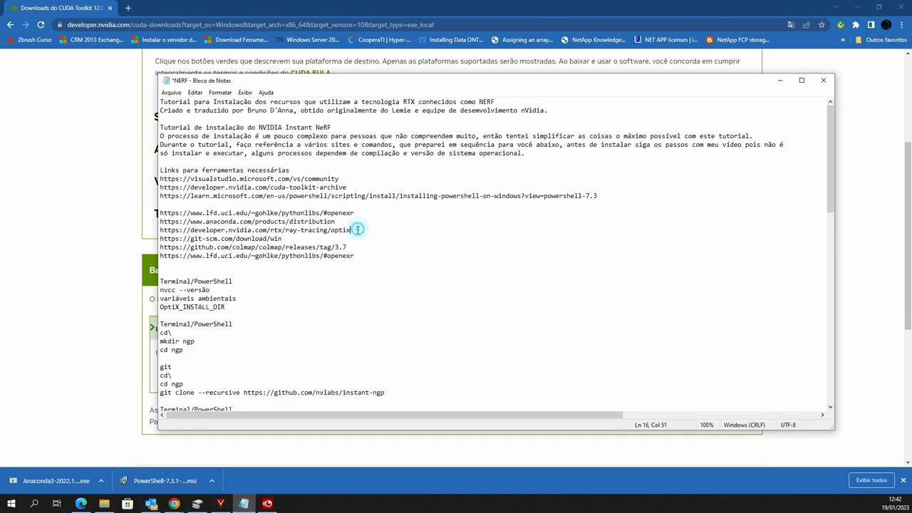
{"action": "left_click_drag", "start_coordinate": [356, 229], "coordinate": [161, 233]}
{"action": "key", "text": "ctrl+c"}
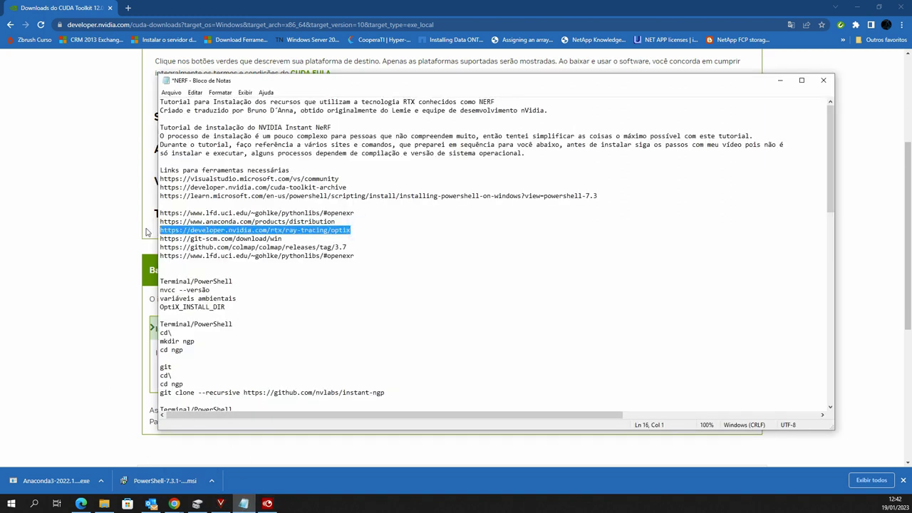
{"action": "left_click", "coordinate": [128, 8]}
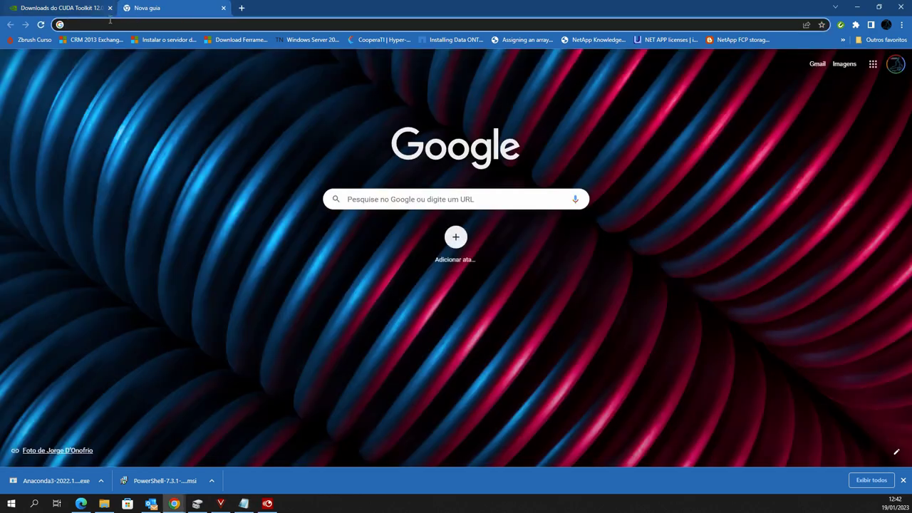
{"action": "key", "text": "ctrl+v"}
{"action": "key", "text": "Return"}
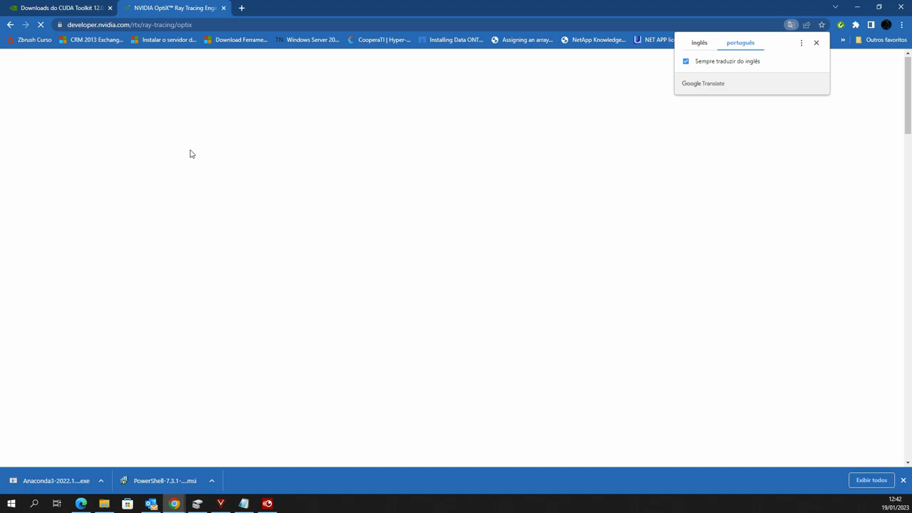
Step: Go to the NVIDIA OptiX downloads page and request OptiX SDK 7.6 for Windows 10 64-bit
{"action": "scroll", "coordinate": [399, 303], "scroll_direction": "down", "scroll_amount": 3}
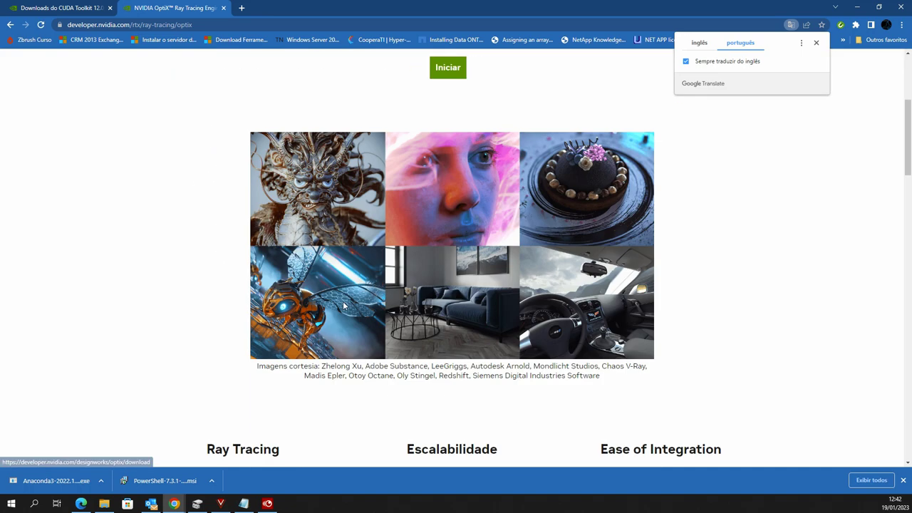
{"action": "scroll", "coordinate": [369, 248], "scroll_direction": "up", "scroll_amount": 3}
{"action": "left_click", "coordinate": [447, 304]}
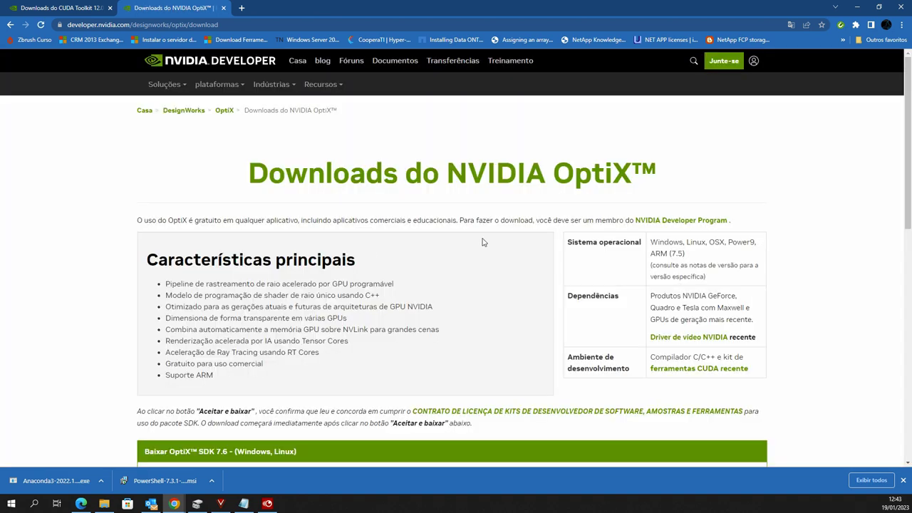
{"action": "scroll", "coordinate": [725, 264], "scroll_direction": "down", "scroll_amount": 3}
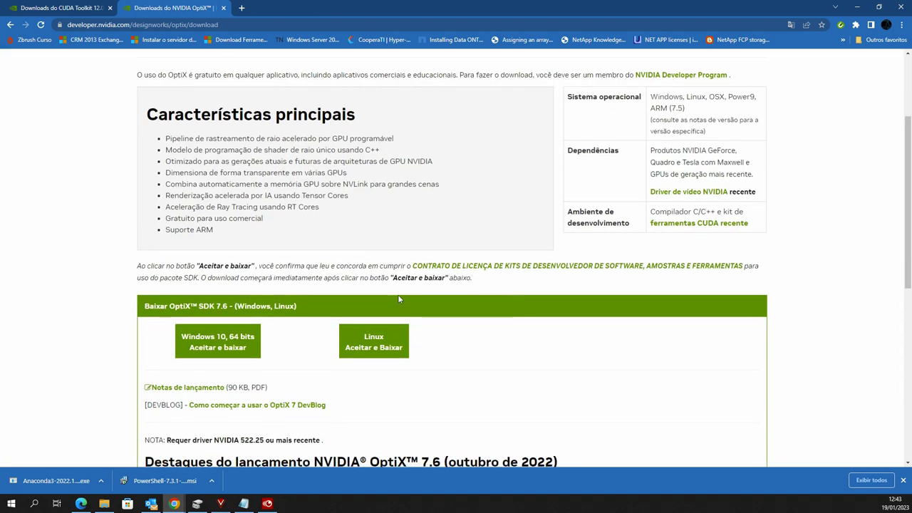
{"action": "left_click", "coordinate": [219, 252]}
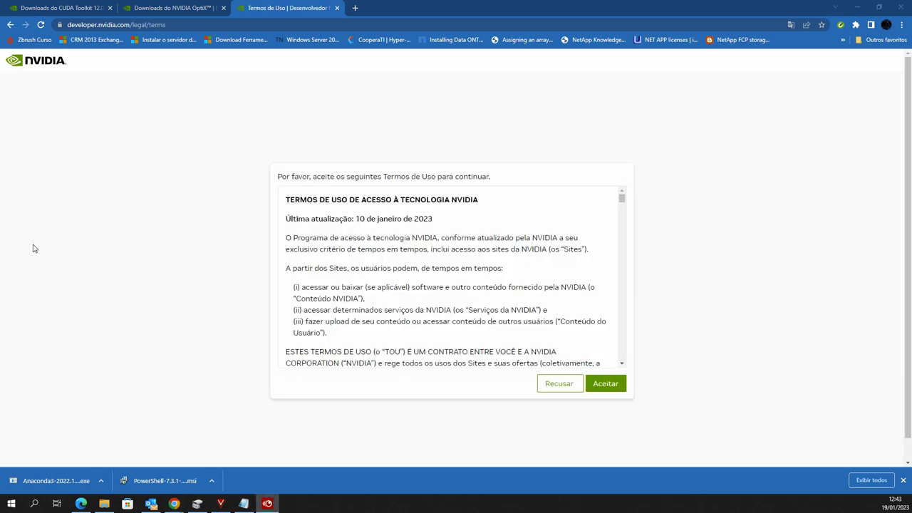
Step: Accept the NVIDIA terms of use and download OptiX SDK 7.6 for Windows 10 64-bit
{"action": "left_click", "coordinate": [598, 383]}
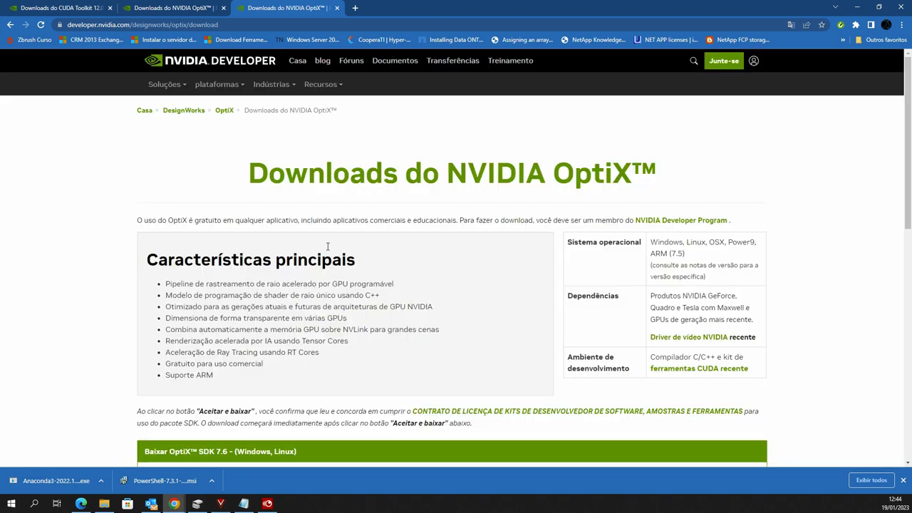
{"action": "scroll", "coordinate": [328, 246], "scroll_direction": "down", "scroll_amount": 3}
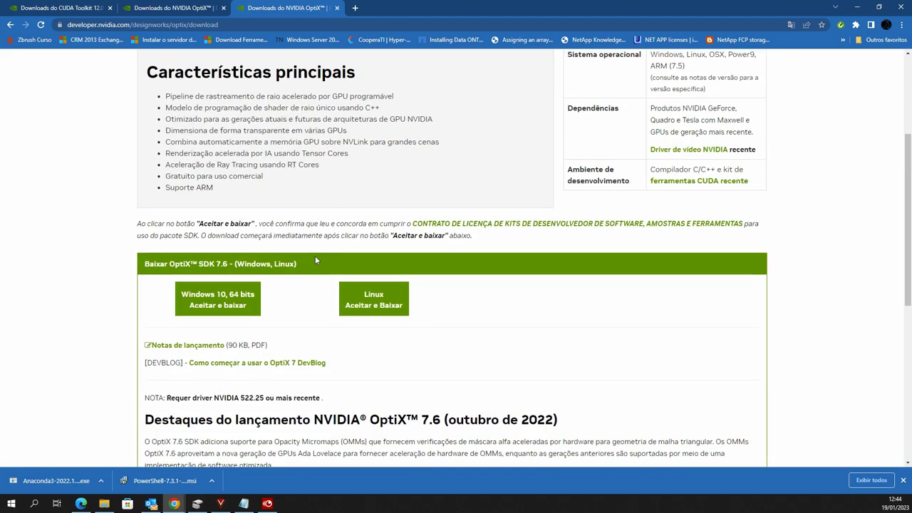
{"action": "left_click", "coordinate": [215, 298]}
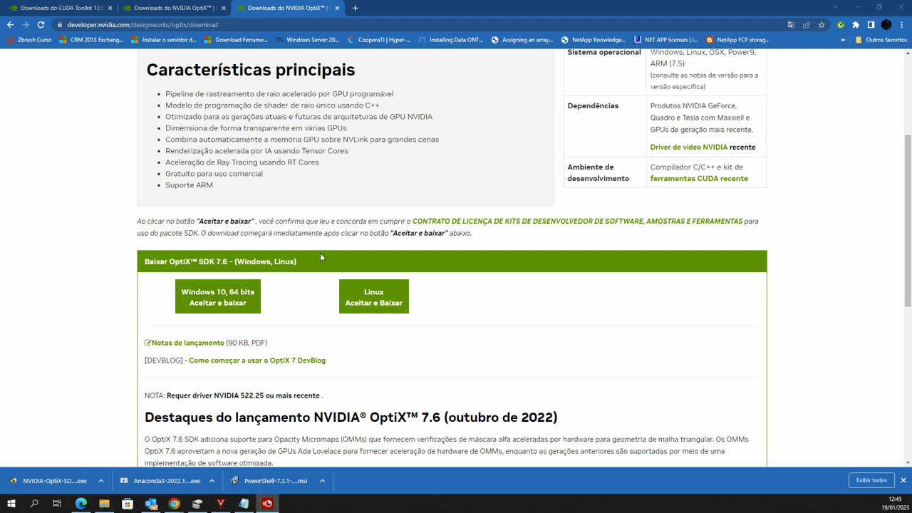
Step: Install NVIDIA OptiX 7.6.0 from its setup file in the nVidia NERF folder, keeping the default options
{"action": "left_click", "coordinate": [104, 503]}
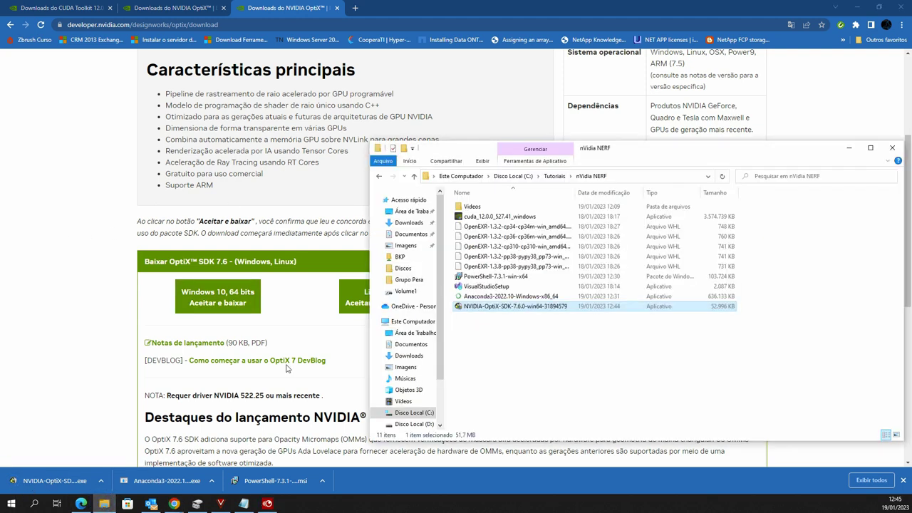
{"action": "left_click", "coordinate": [476, 310]}
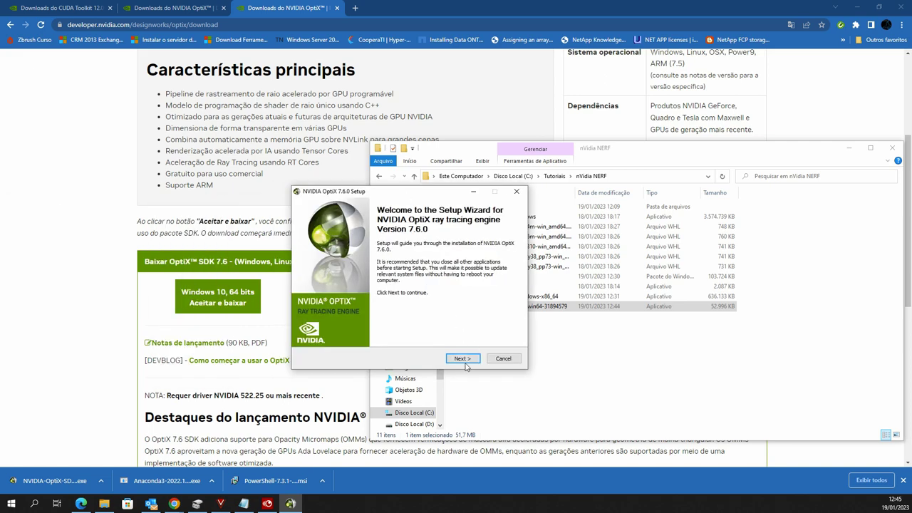
{"action": "left_click", "coordinate": [463, 359]}
{"action": "left_click", "coordinate": [463, 359]}
{"action": "left_click", "coordinate": [463, 359]}
{"action": "left_click", "coordinate": [465, 360]}
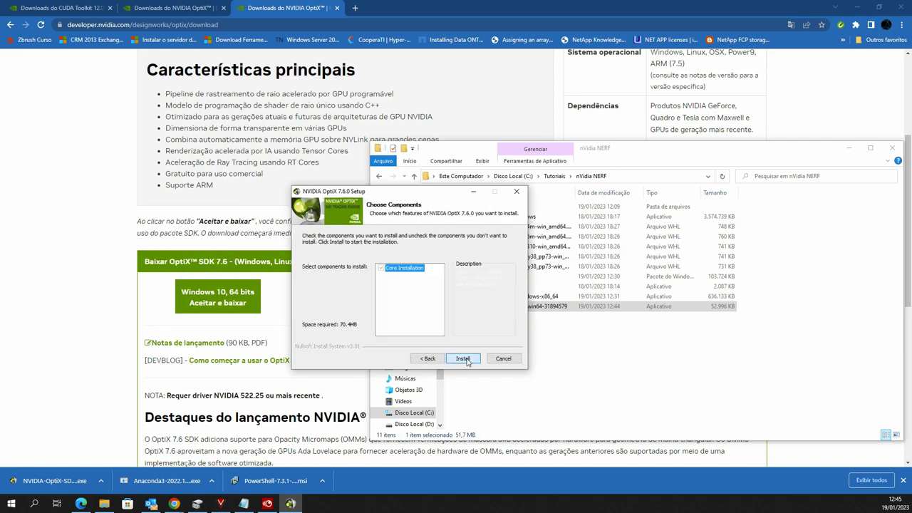
{"action": "left_click", "coordinate": [463, 358]}
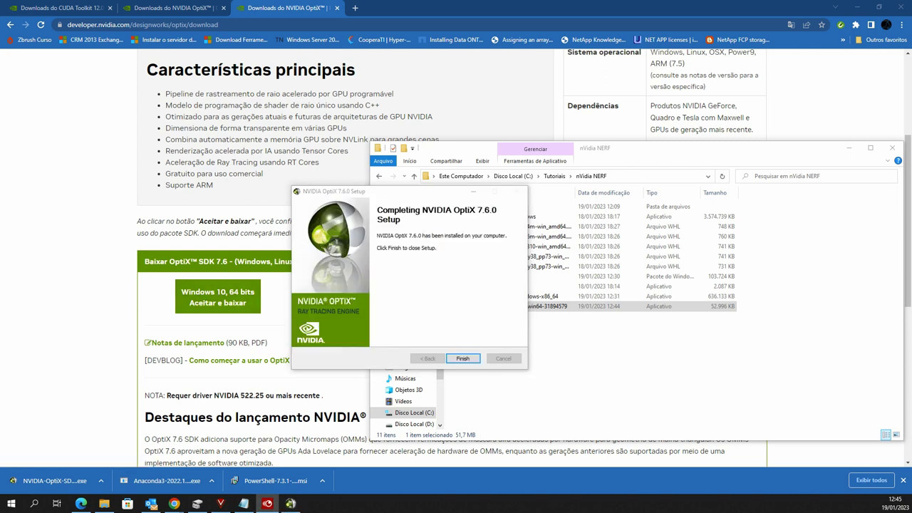
{"action": "left_click", "coordinate": [474, 359]}
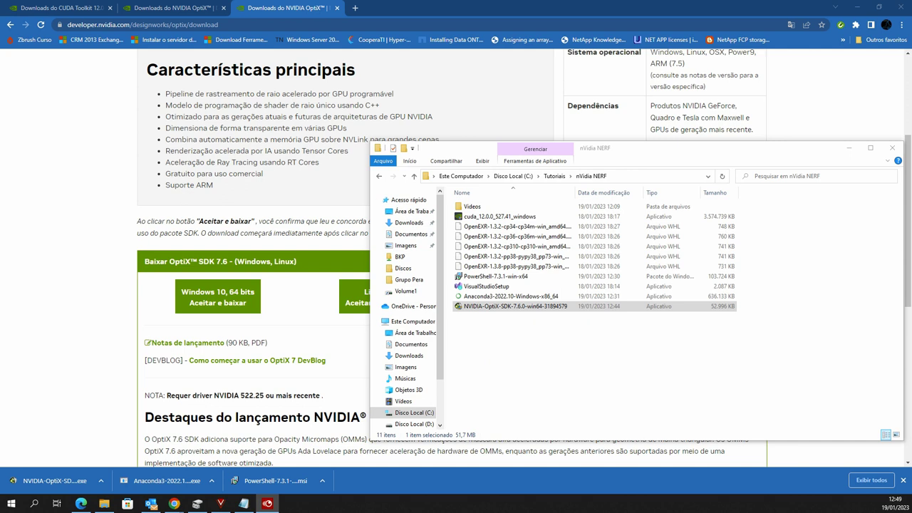
Step: Open the Windows environment variables through this computer's properties and advanced system settings
{"action": "left_click", "coordinate": [400, 323]}
{"action": "right_click", "coordinate": [401, 322]}
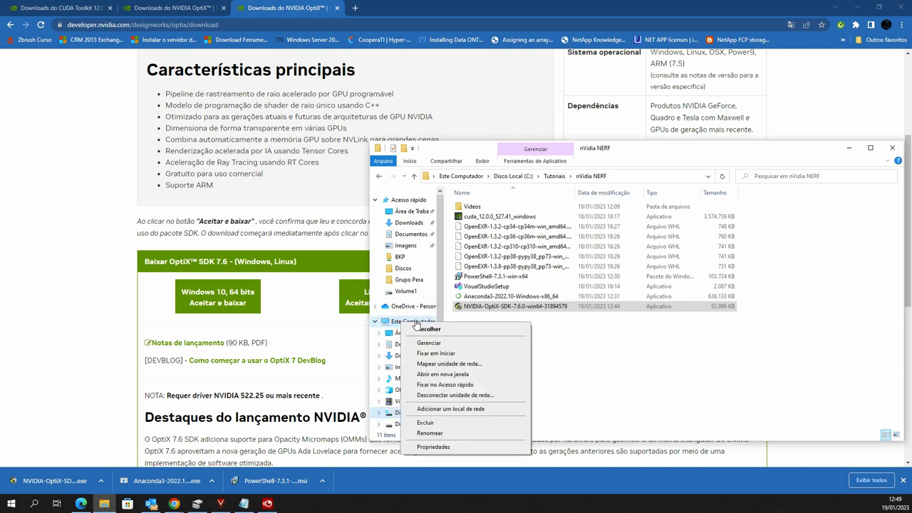
{"action": "left_click", "coordinate": [415, 444]}
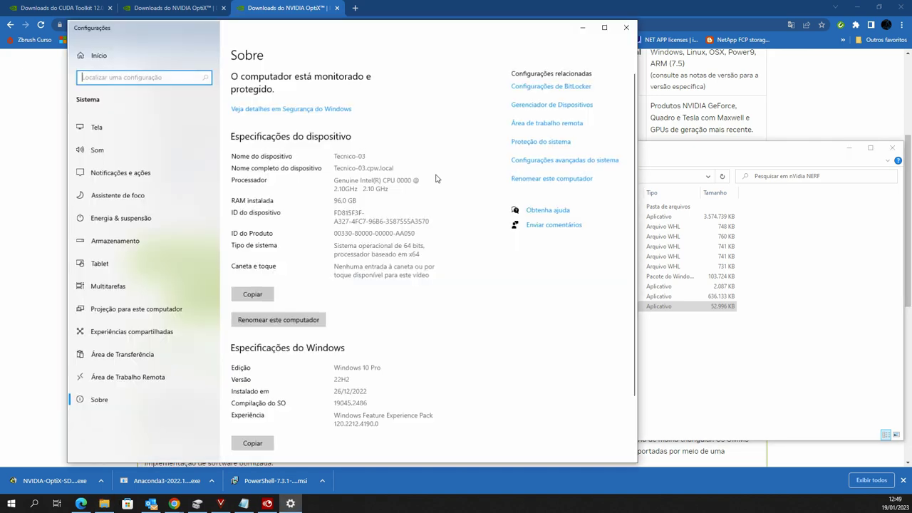
{"action": "left_click", "coordinate": [534, 161]}
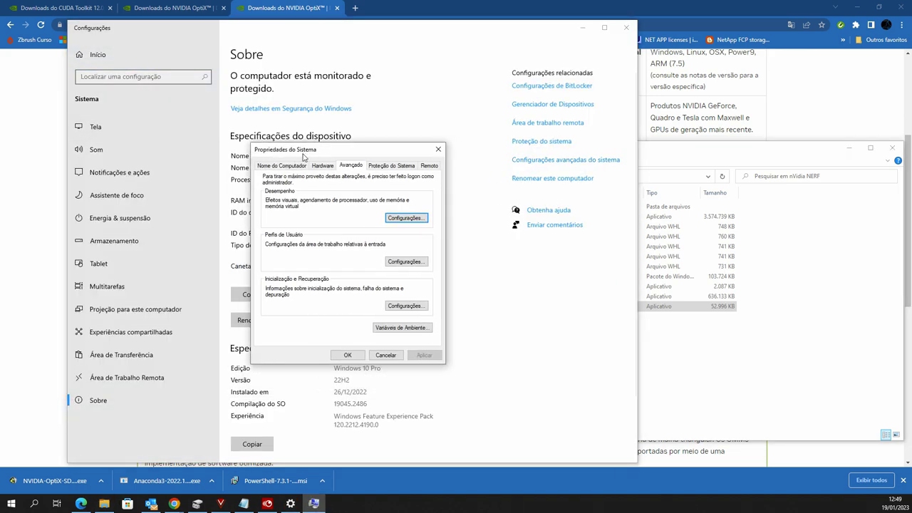
{"action": "left_click", "coordinate": [379, 326]}
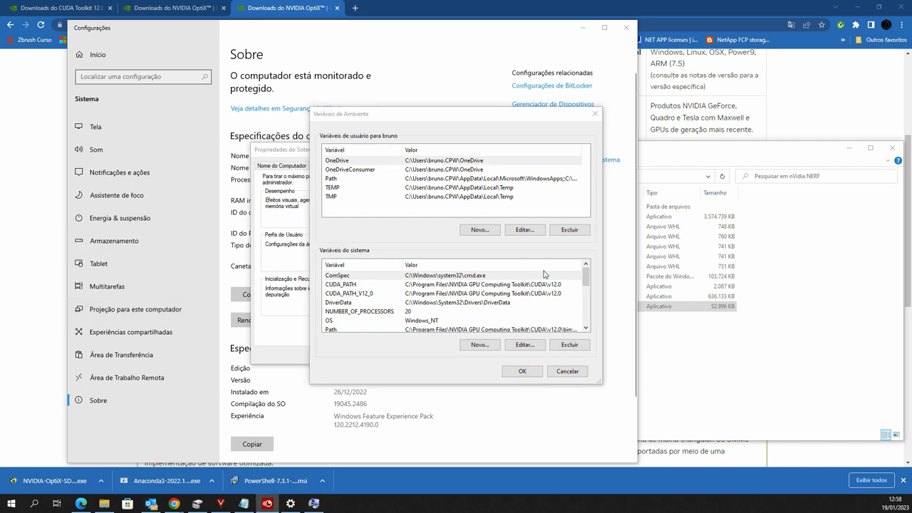
Step: Start a new system variable and name it OptiX_INSTALL_DIR, copying the name from the NERF notes
{"action": "left_click_drag", "start_coordinate": [582, 283], "coordinate": [583, 319]}
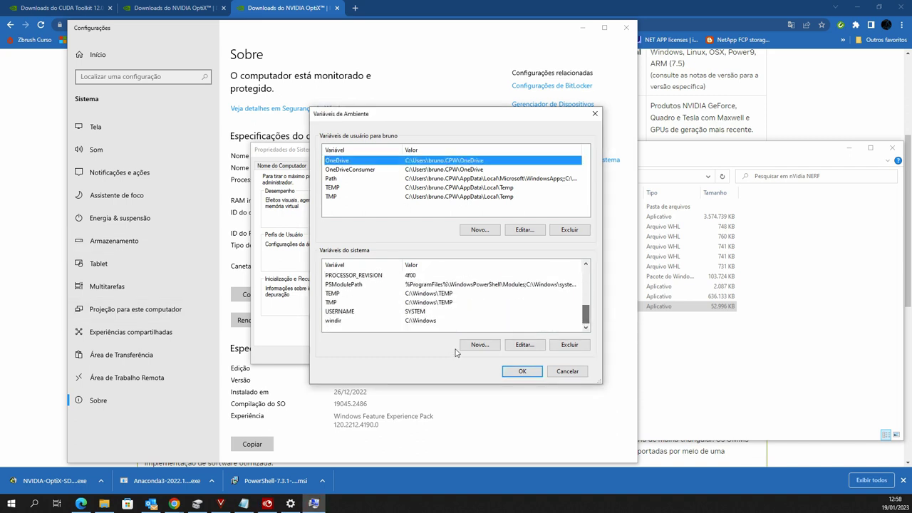
{"action": "left_click", "coordinate": [479, 345]}
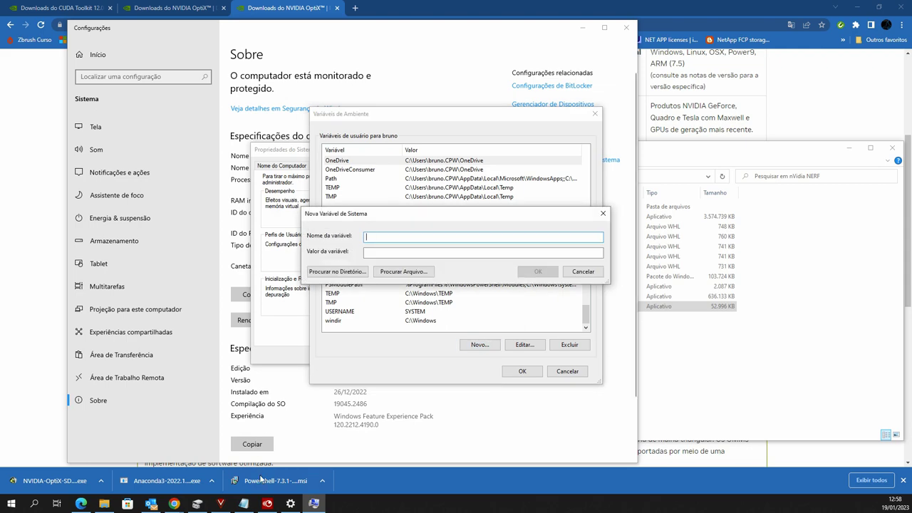
{"action": "left_click", "coordinate": [243, 504]}
{"action": "right_click", "coordinate": [193, 308]}
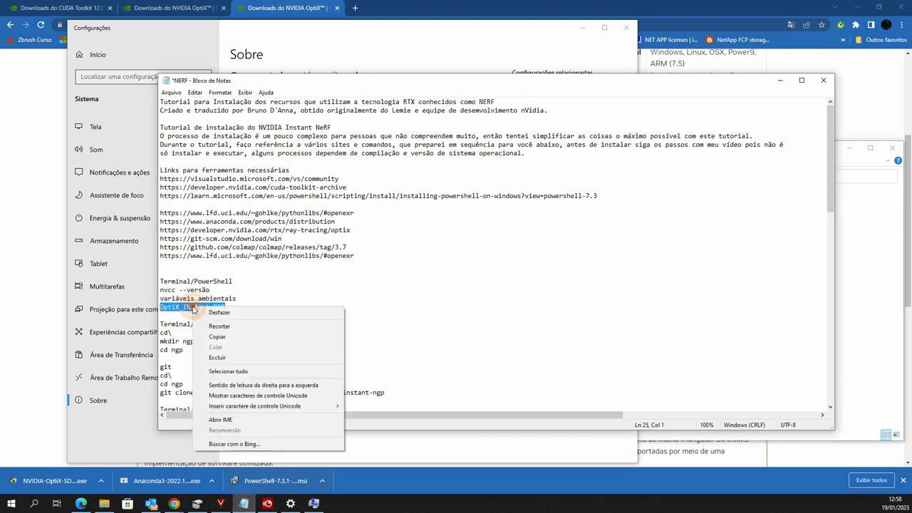
{"action": "left_click", "coordinate": [214, 339]}
{"action": "left_click", "coordinate": [313, 504]}
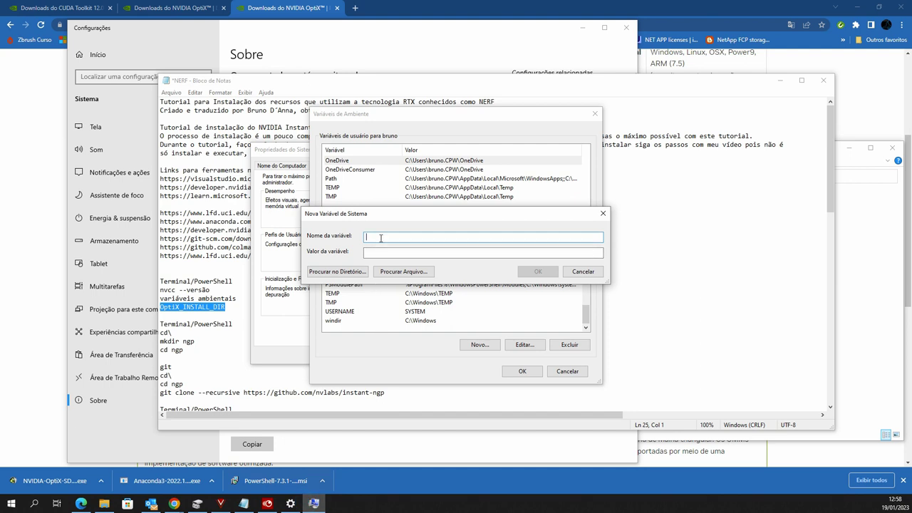
{"action": "type", "text": "OptiX_INSTALL_DIR"}
{"action": "left_click", "coordinate": [153, 414]}
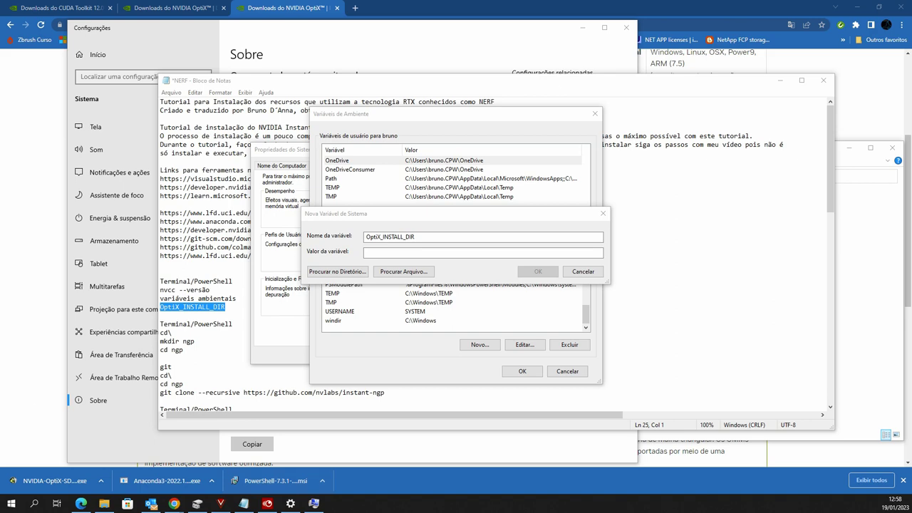
Step: Bring up the OptiX SDK folder window and go to C:\ProgramData\NVIDIA Corporation\OptiX SDK 7.6.0
{"action": "left_click", "coordinate": [104, 504]}
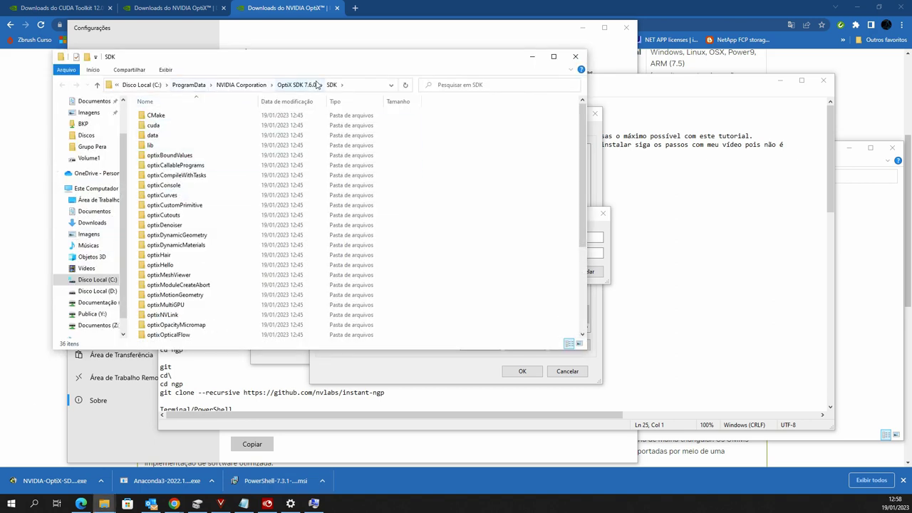
{"action": "left_click", "coordinate": [349, 85]}
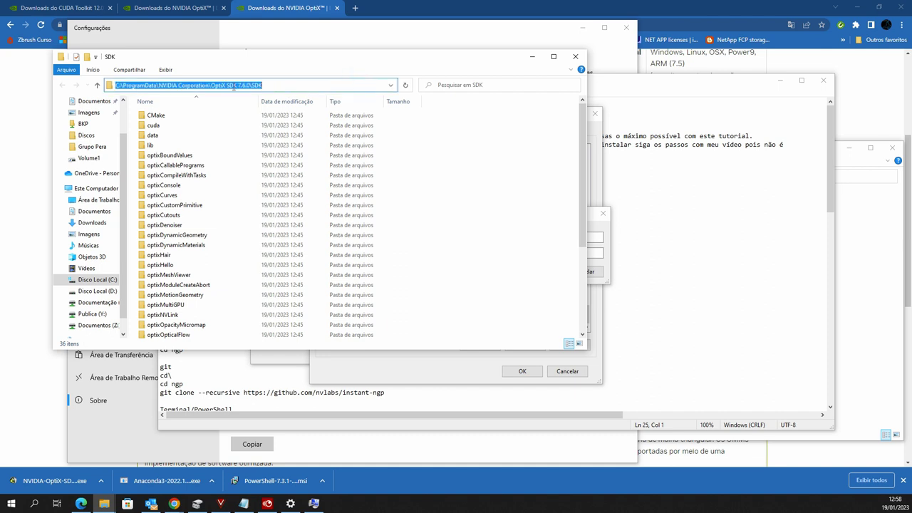
{"action": "left_click", "coordinate": [292, 84]}
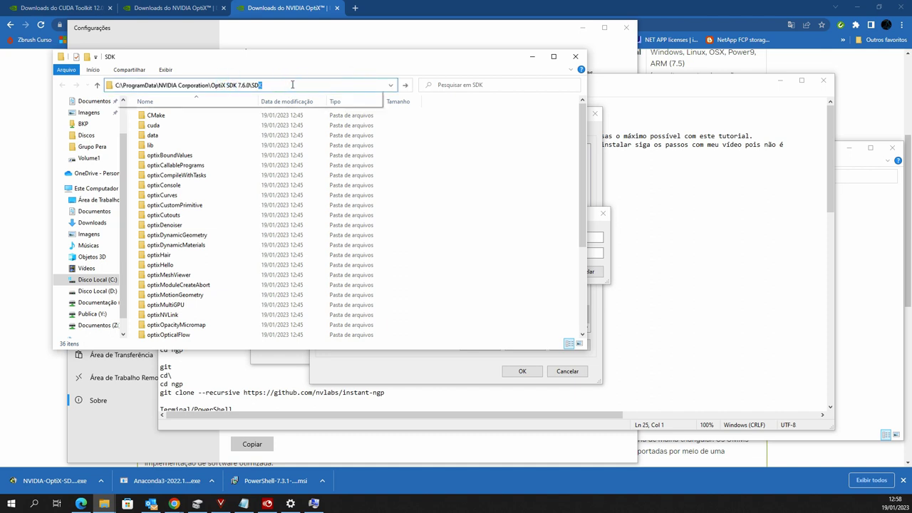
{"action": "key", "text": "BackSpace"}
{"action": "key", "text": "BackSpace"}
{"action": "key", "text": "BackSpace"}
{"action": "key", "text": "Return"}
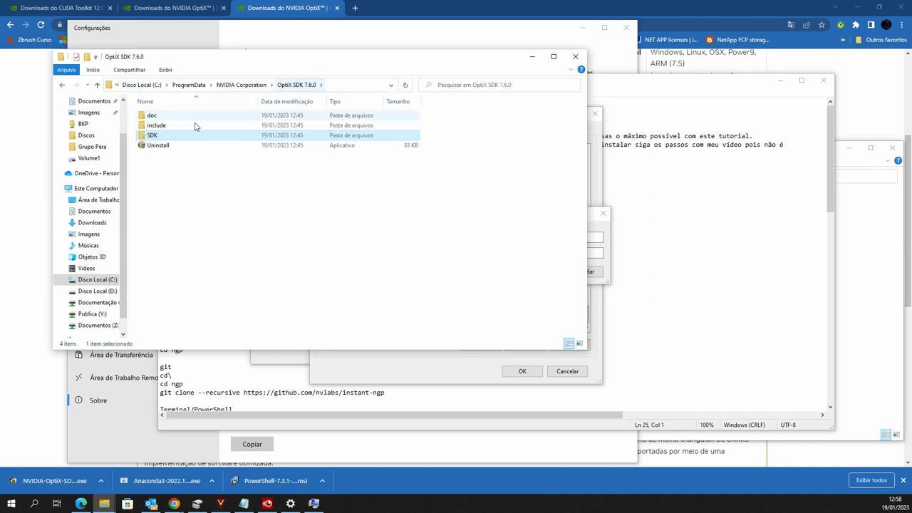
Step: Set the new variable's value to the copied path C:\ProgramData\NVIDIA Corporation\OptiX SDK 7.6.0 and save the variable
{"action": "left_click", "coordinate": [345, 85]}
{"action": "key", "text": "ctrl+c"}
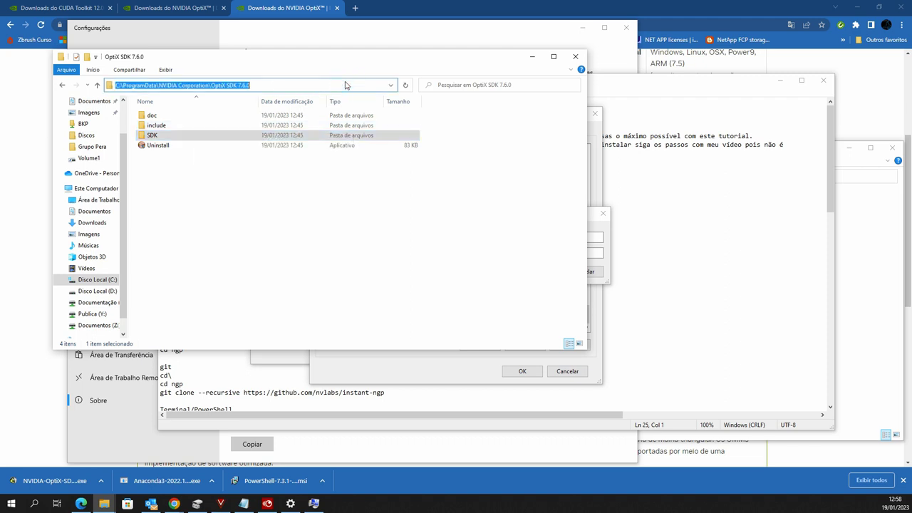
{"action": "left_click", "coordinate": [596, 253]}
{"action": "key", "text": "ctrl+v"}
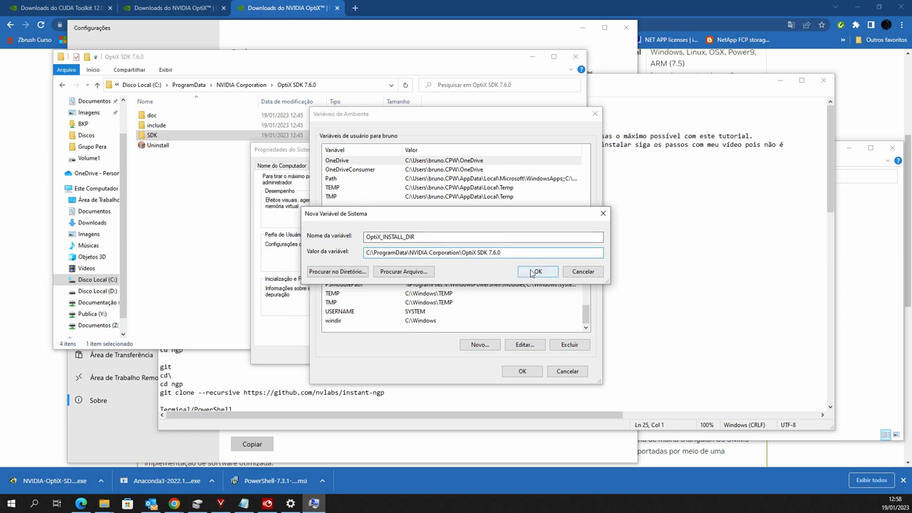
{"action": "left_click", "coordinate": [535, 273]}
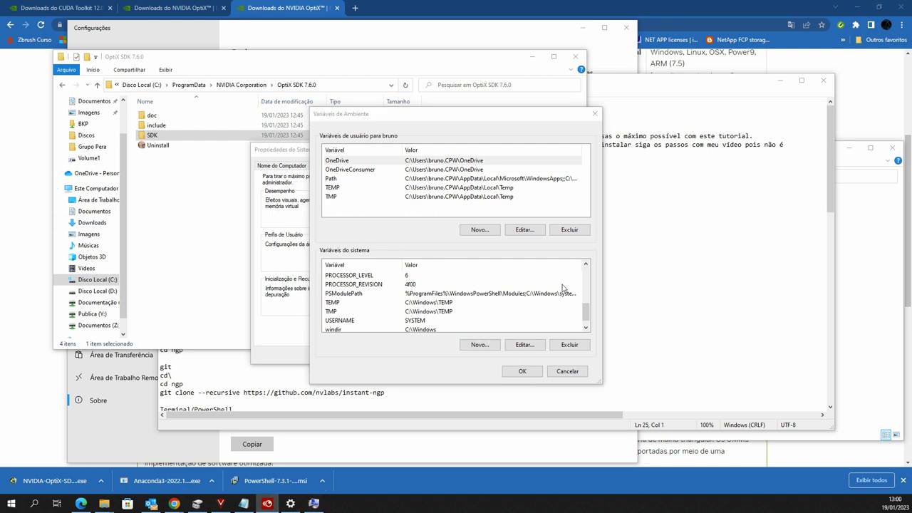
Step: Check the OptiX_INSTALL_DIR entry in the system variables, and accept the environment variable and system property changes
{"action": "left_click_drag", "start_coordinate": [586, 311], "coordinate": [585, 279]}
{"action": "left_click", "coordinate": [369, 303]}
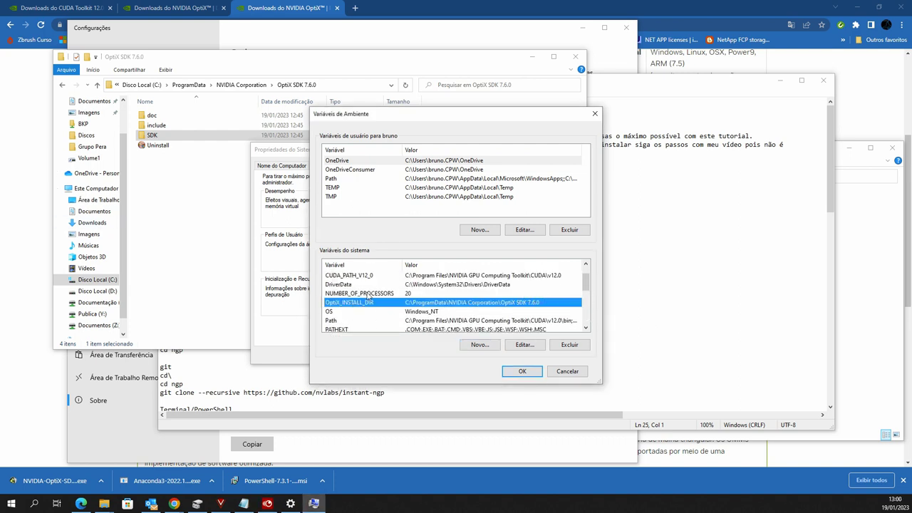
{"action": "left_click", "coordinate": [520, 371]}
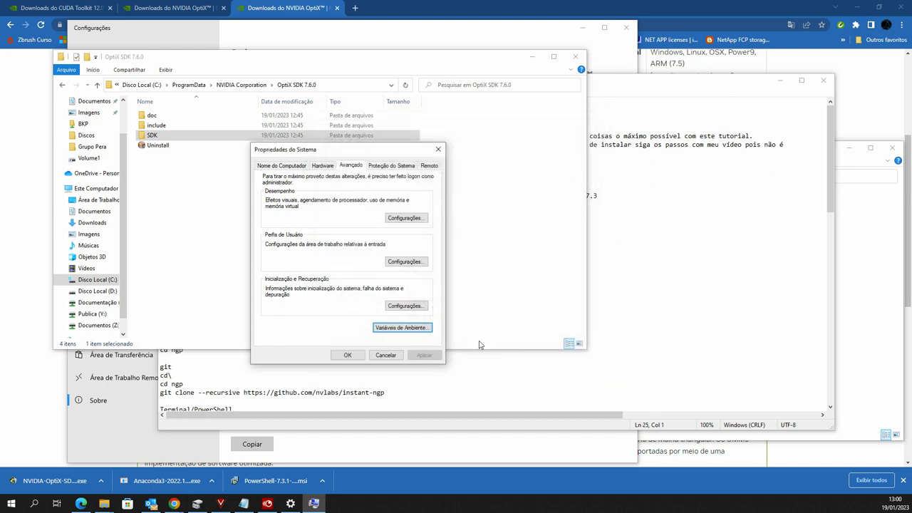
{"action": "left_click", "coordinate": [347, 356]}
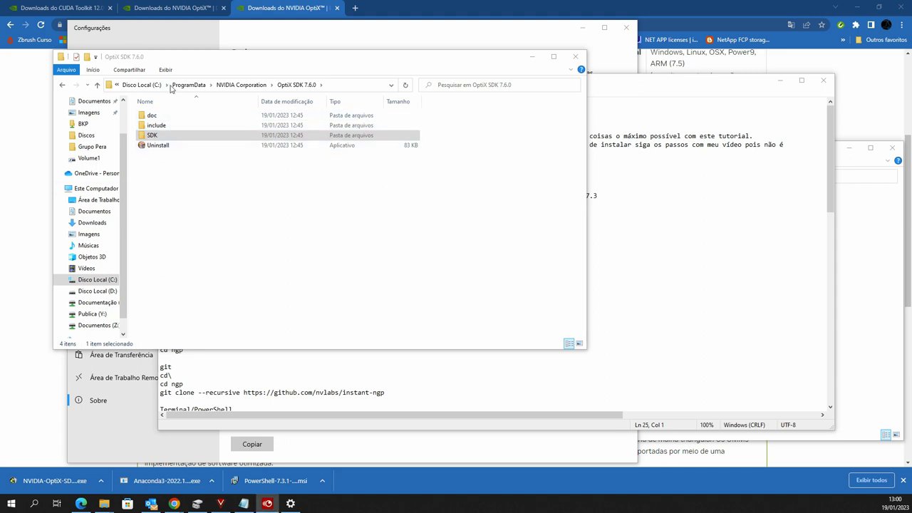
Step: Browse to the NVIDIA GPU Computing Toolkit\CUDA\v12.0 folder under Arquivos de Programas on drive C
{"action": "left_click", "coordinate": [146, 84]}
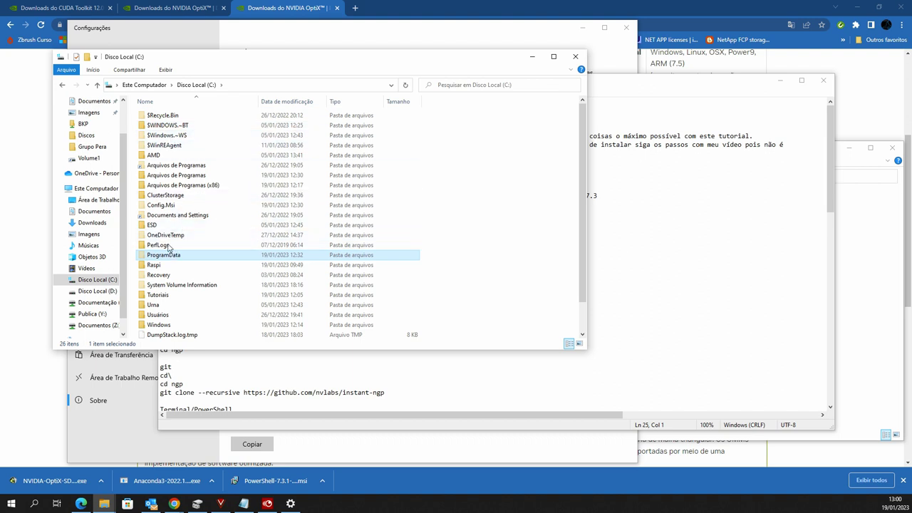
{"action": "double_click", "coordinate": [184, 176]}
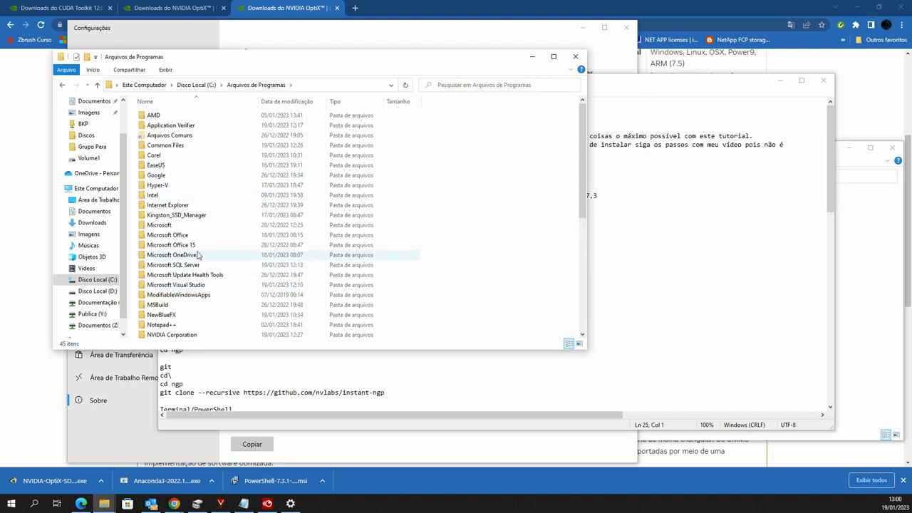
{"action": "scroll", "coordinate": [193, 268], "scroll_direction": "down", "scroll_amount": 2}
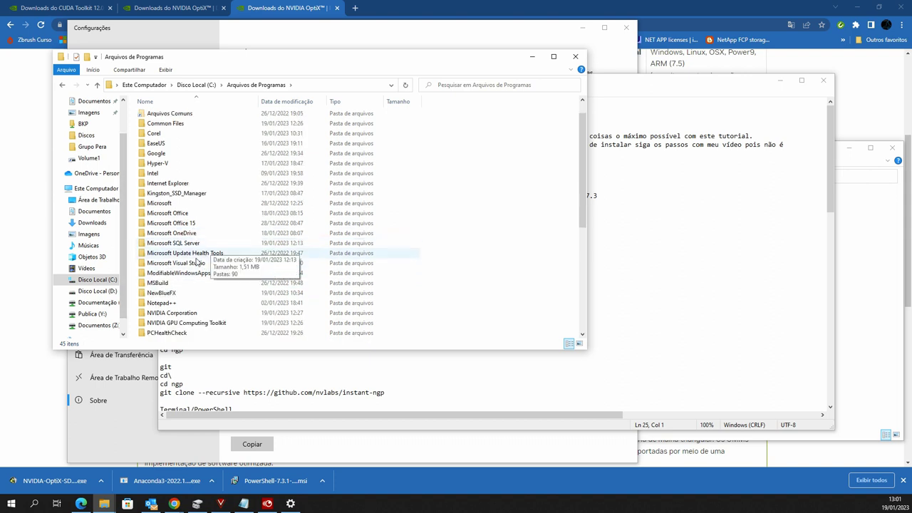
{"action": "scroll", "coordinate": [192, 268], "scroll_direction": "down", "scroll_amount": 1}
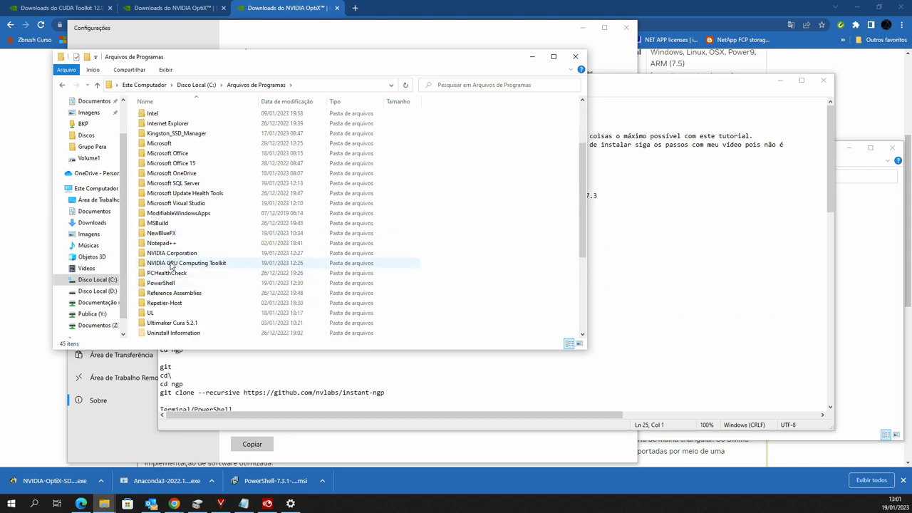
{"action": "double_click", "coordinate": [170, 265]}
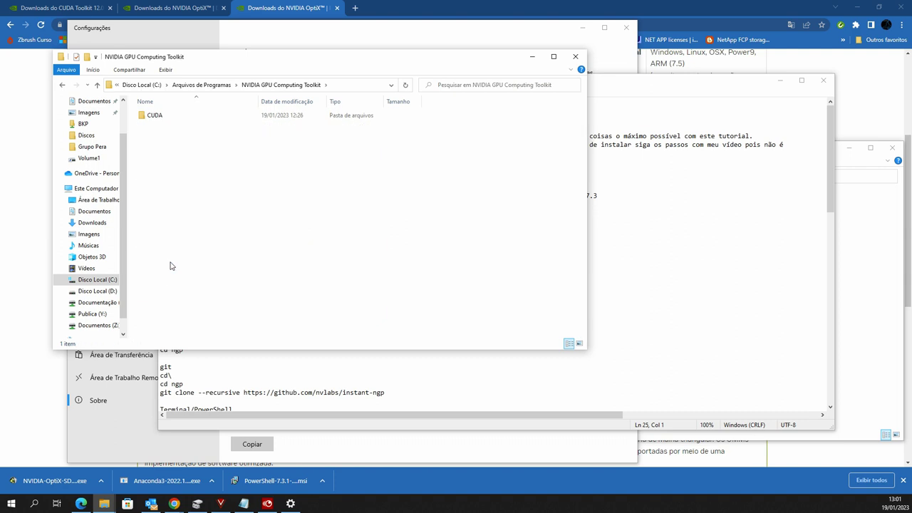
{"action": "double_click", "coordinate": [154, 115]}
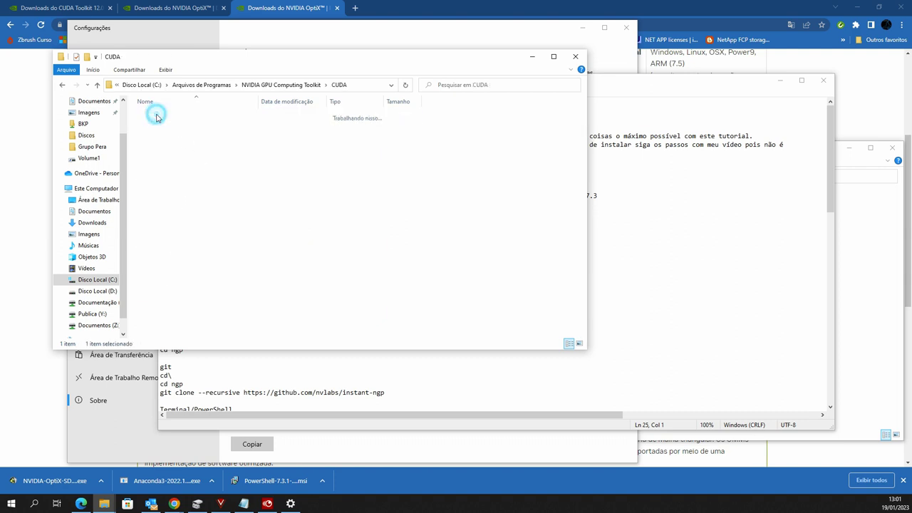
{"action": "double_click", "coordinate": [153, 116]}
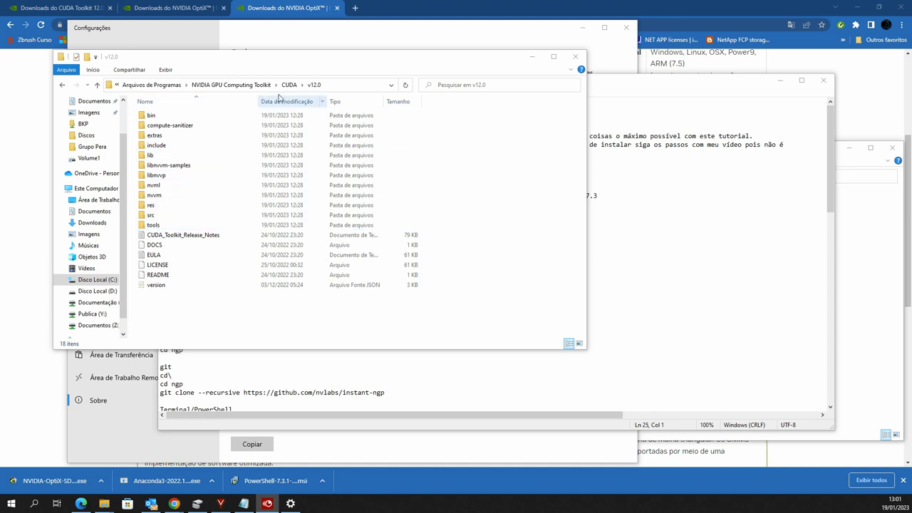
Step: Open extras\visual_studio_integration\MSBuildExtensions to view the CUDA 12.0 files, and return to the visual_studio_integration folder
{"action": "double_click", "coordinate": [157, 135]}
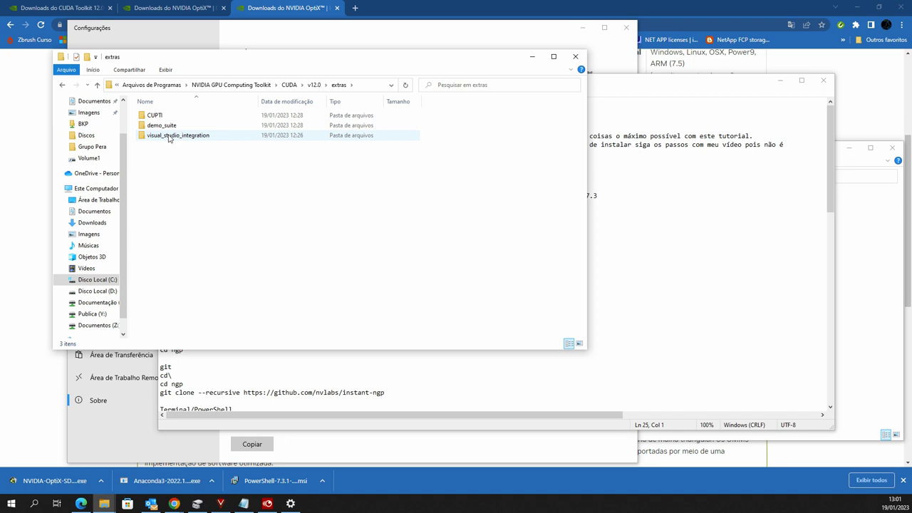
{"action": "double_click", "coordinate": [169, 137]}
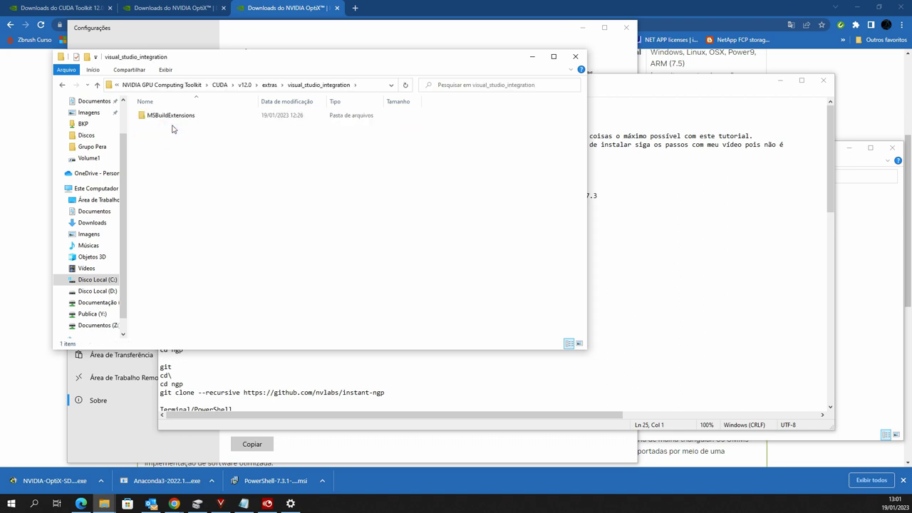
{"action": "double_click", "coordinate": [171, 116]}
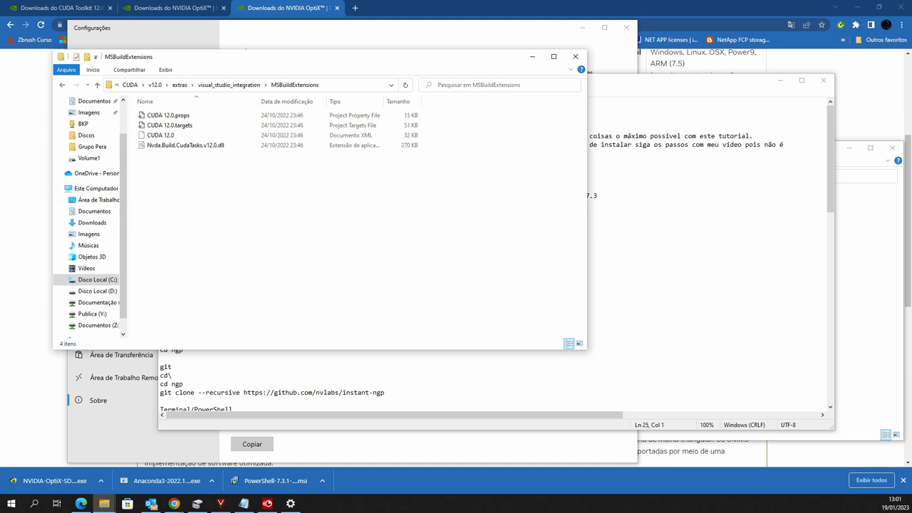
{"action": "left_click", "coordinate": [228, 85]}
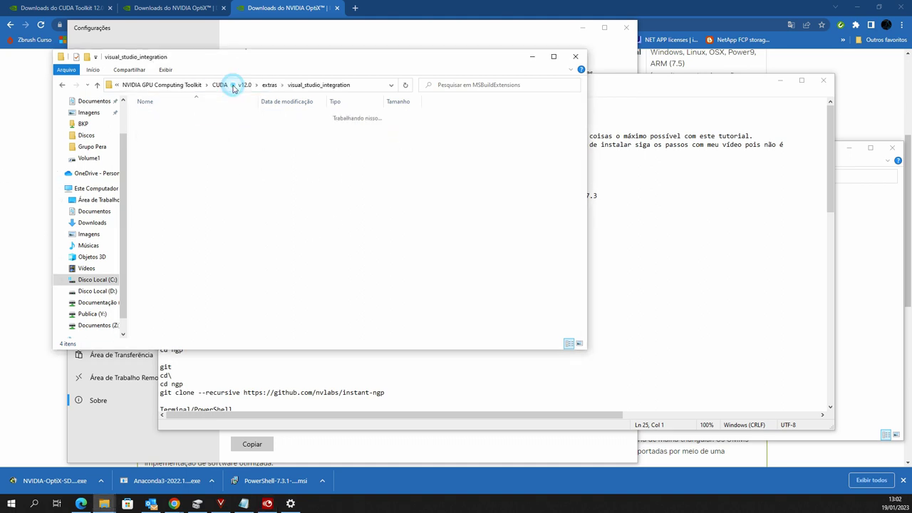
Step: Copy the MSBuildExtensions folder from the CUDA v12.0 visual_studio_integration directory
{"action": "mouse_move", "coordinate": [166, 57]}
{"action": "left_mouse_down"}
{"action": "mouse_move", "coordinate": [238, 56]}
{"action": "mouse_move", "coordinate": [376, 31]}
{"action": "left_mouse_up"}
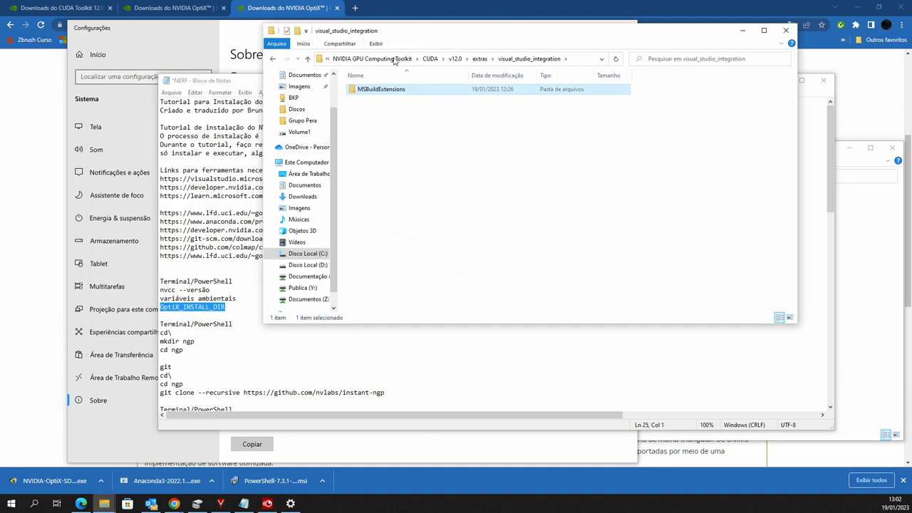
{"action": "left_click", "coordinate": [375, 91]}
{"action": "right_click", "coordinate": [375, 91]}
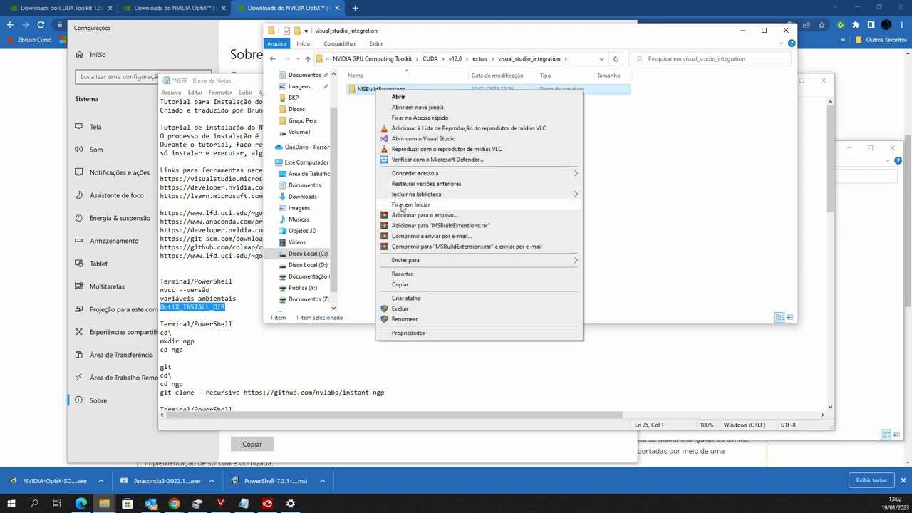
{"action": "left_click", "coordinate": [396, 284]}
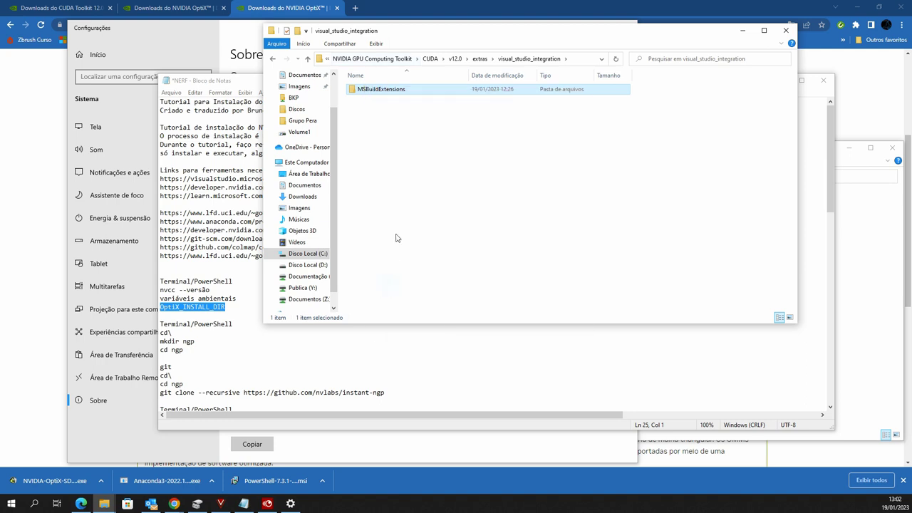
Step: Copy the full path of the visual_studio_integration folder and paste it on its own line below OptiX_INSTALL_DIR in the NERF notes
{"action": "left_click", "coordinate": [575, 59]}
{"action": "key", "text": "ctrl+c"}
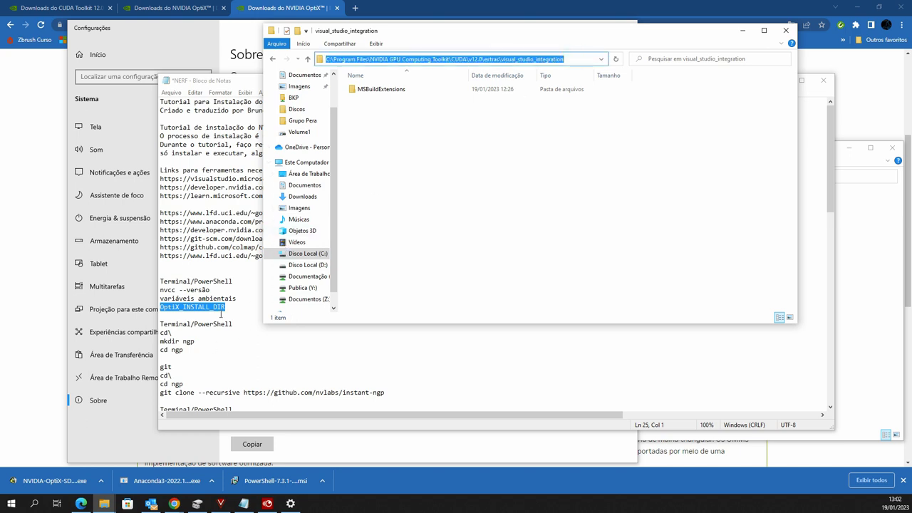
{"action": "left_click", "coordinate": [225, 314]}
{"action": "key", "text": "Return"}
{"action": "key", "text": "Return"}
{"action": "key", "text": "Up"}
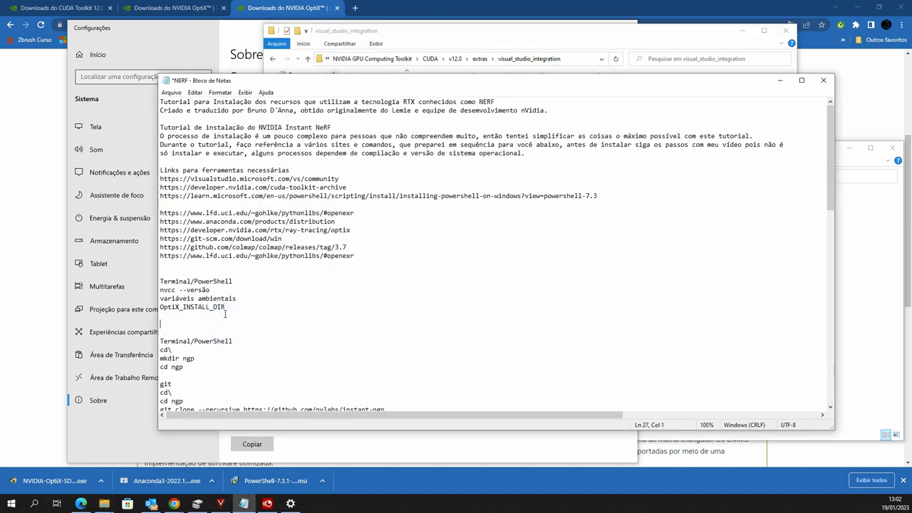
{"action": "key", "text": "ctrl+v"}
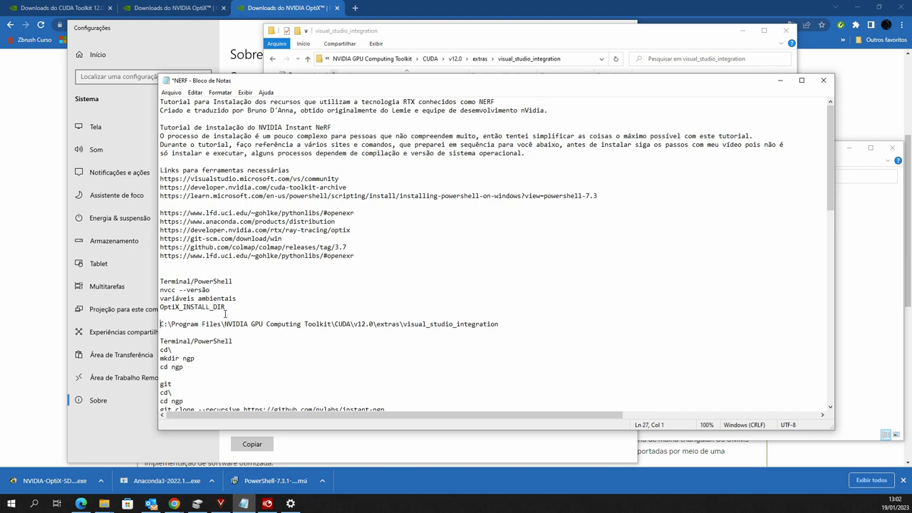
Step: Label the pasted path with "copiar:" and add a "para:" line beneath it in the notes
{"action": "type", "text": "copiar"}
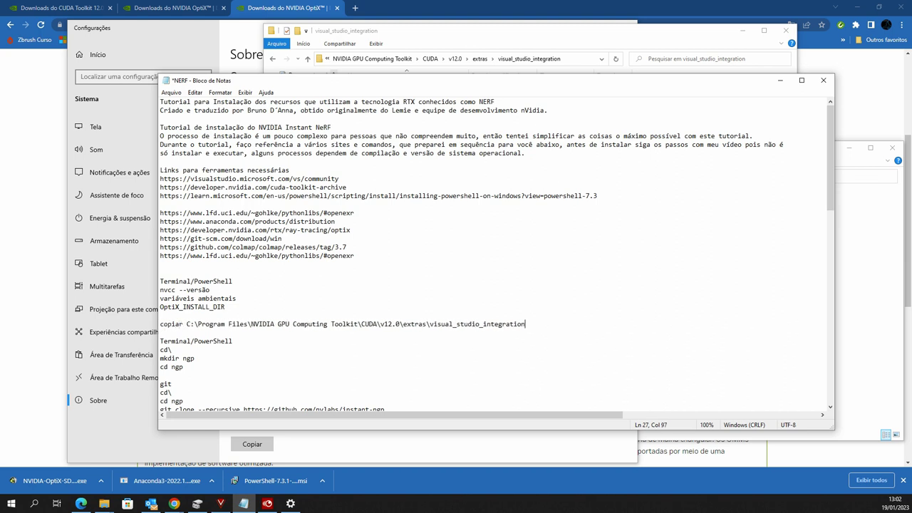
{"action": "key", "text": "Return"}
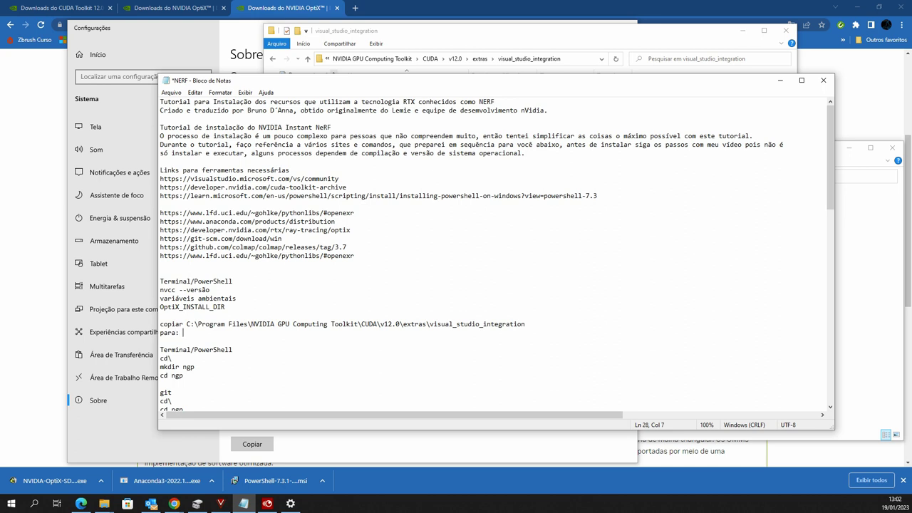
{"action": "type", "text": ":"}
{"action": "key", "text": "Down"}
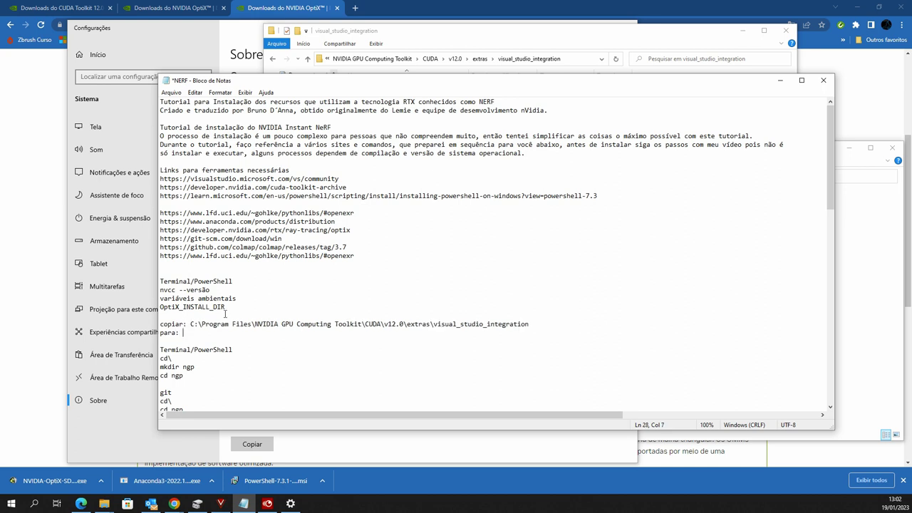
Step: Open an additional File Explorer window and browse to drive C
{"action": "left_click", "coordinate": [494, 26]}
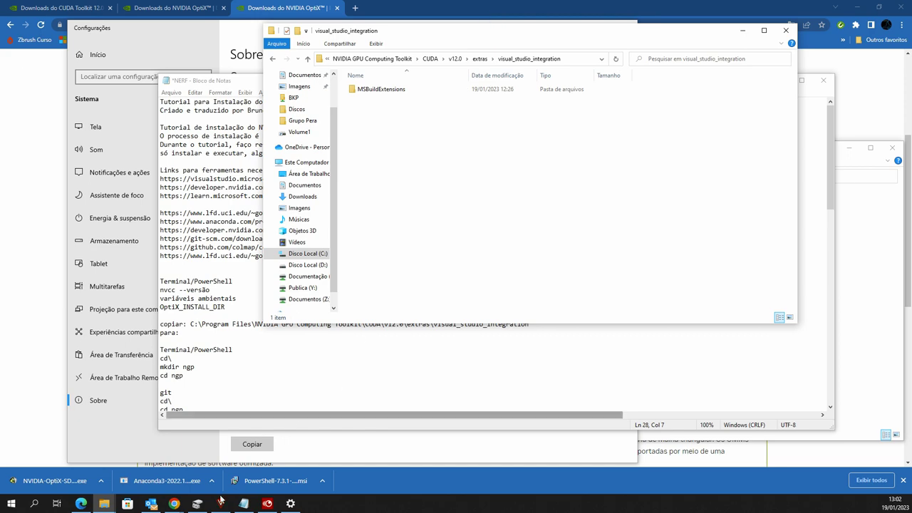
{"action": "right_click", "coordinate": [108, 501]}
{"action": "left_click", "coordinate": [104, 454]}
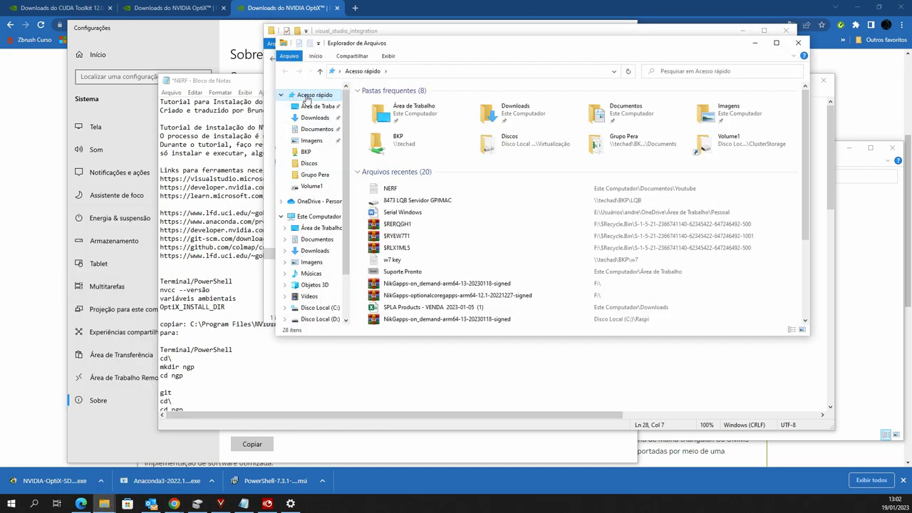
{"action": "left_click", "coordinate": [313, 217]}
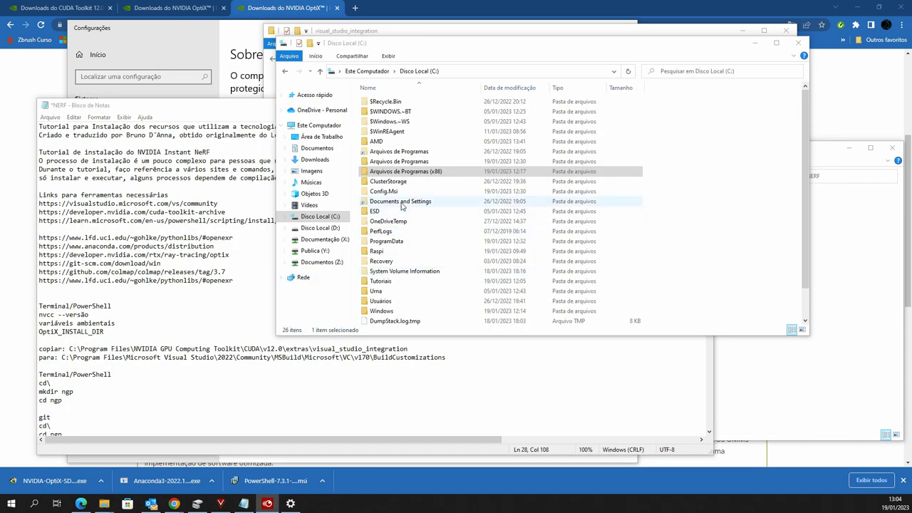
Step: Look through the Installer and Shared folders in Arquivos de Programas (x86)\Microsoft Visual Studio
{"action": "double_click", "coordinate": [403, 172]}
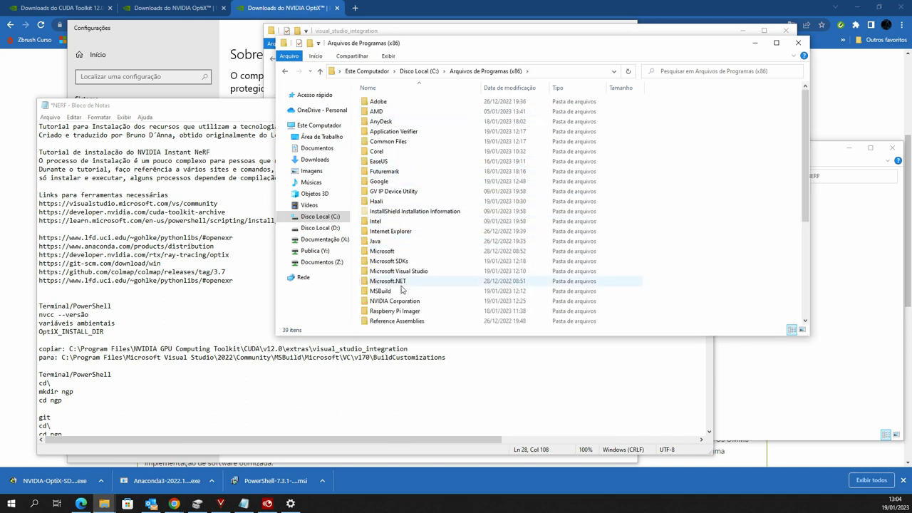
{"action": "scroll", "coordinate": [399, 272], "scroll_direction": "down", "scroll_amount": 1}
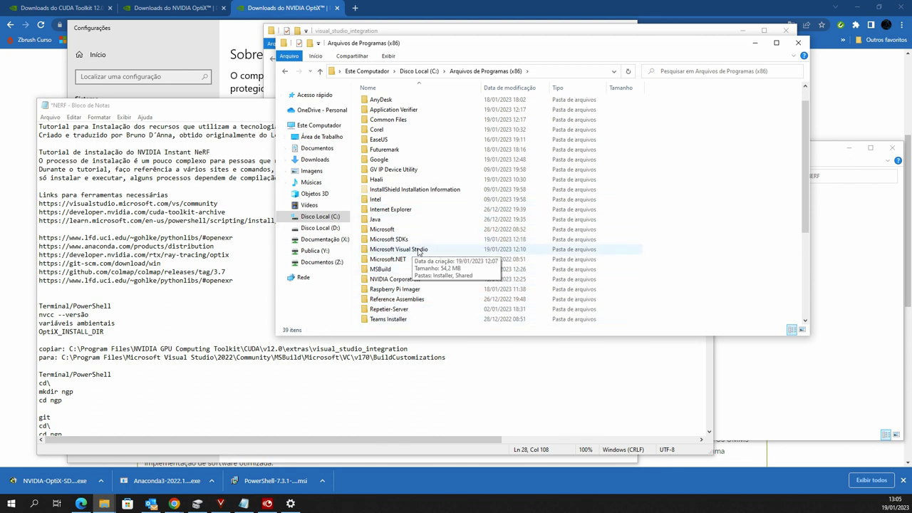
{"action": "double_click", "coordinate": [397, 249]}
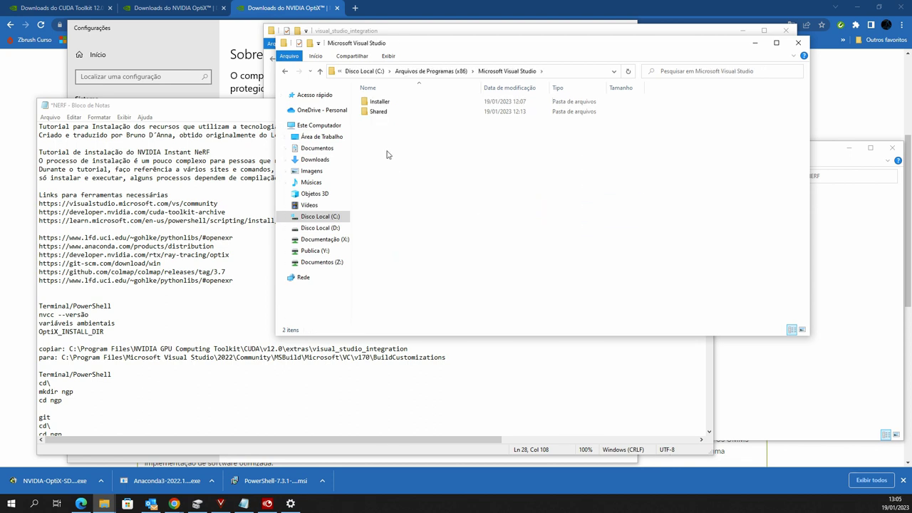
{"action": "double_click", "coordinate": [379, 102]}
{"action": "left_click", "coordinate": [502, 71]}
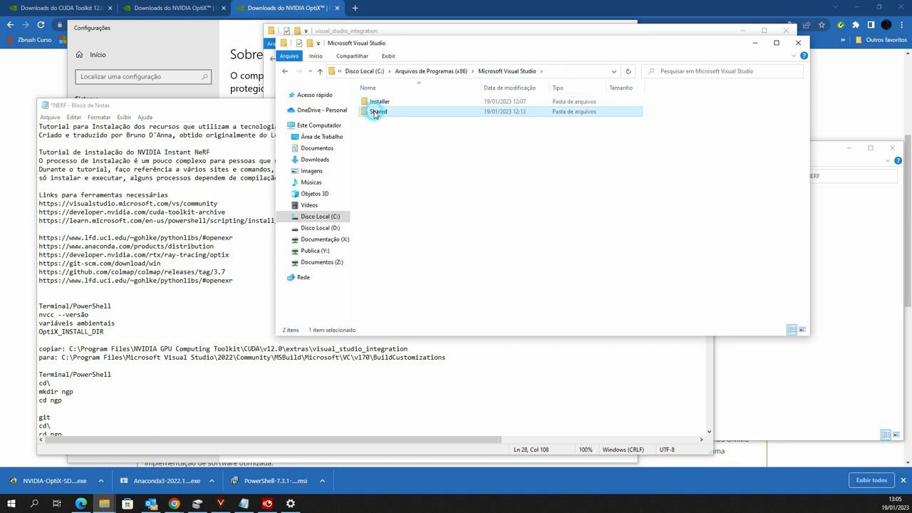
{"action": "double_click", "coordinate": [378, 112]}
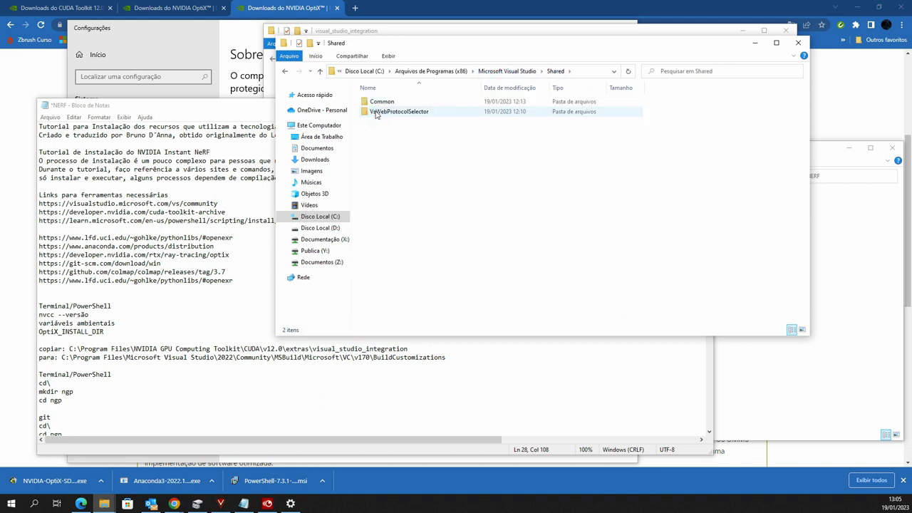
Step: Browse to the Microsoft Visual Studio\2022\Community folder under Arquivos de Programas on drive C
{"action": "left_click", "coordinate": [370, 71]}
{"action": "left_click", "coordinate": [402, 162]}
{"action": "double_click", "coordinate": [403, 163]}
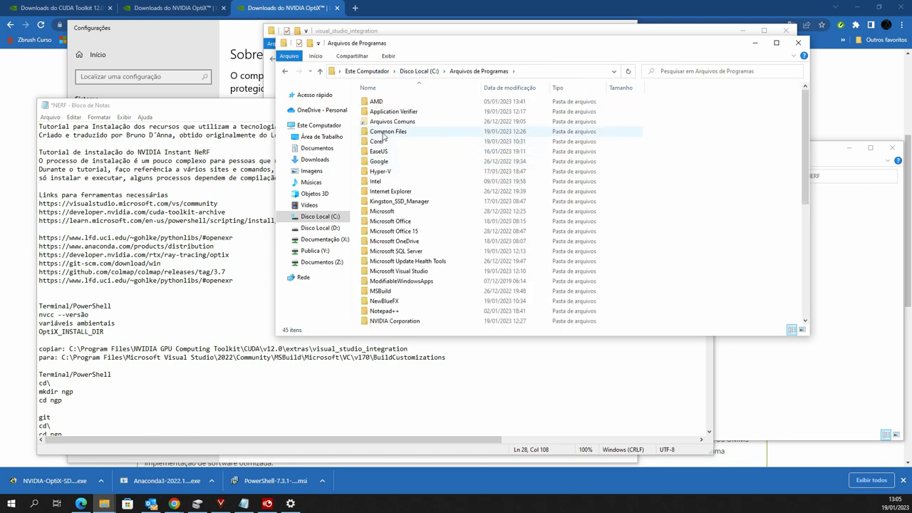
{"action": "left_click", "coordinate": [392, 273]}
{"action": "double_click", "coordinate": [392, 274]}
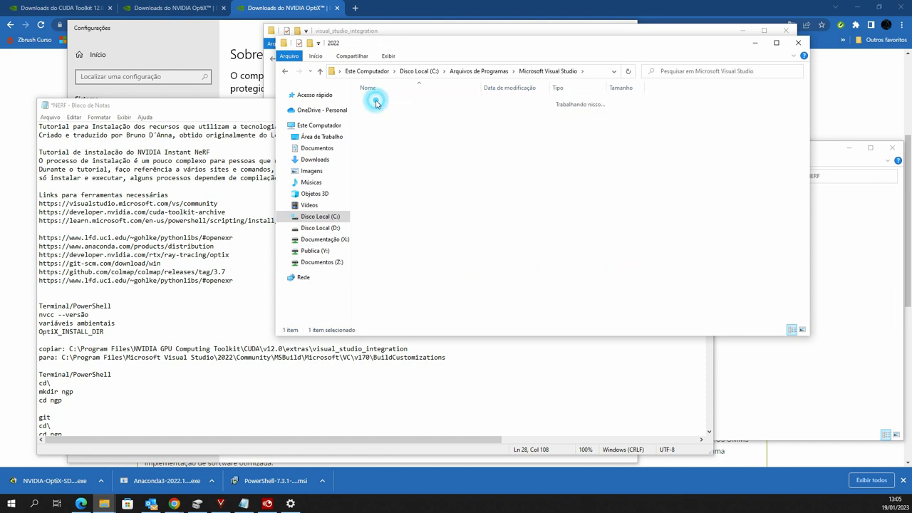
{"action": "double_click", "coordinate": [378, 101]}
{"action": "double_click", "coordinate": [380, 103]}
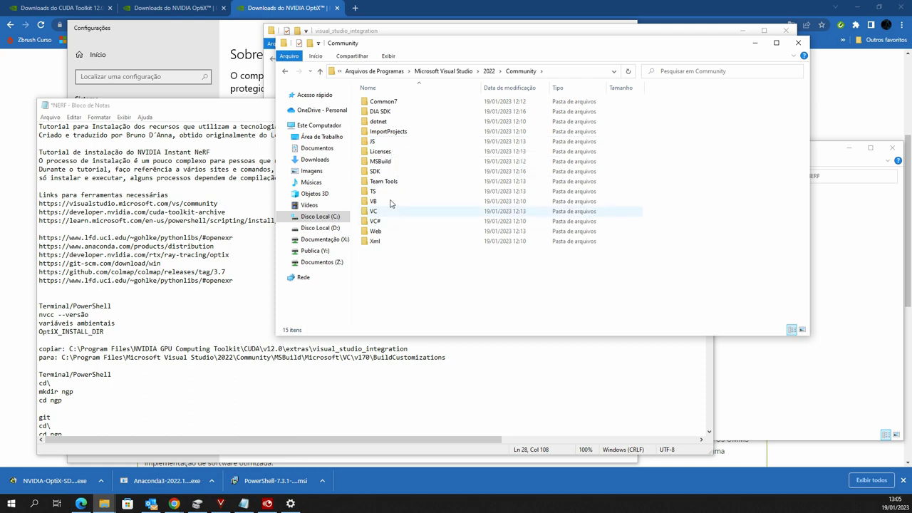
Step: Open the MSBuild\Microsoft\VC\v170\BuildCustomizations folder inside Community
{"action": "double_click", "coordinate": [381, 161]}
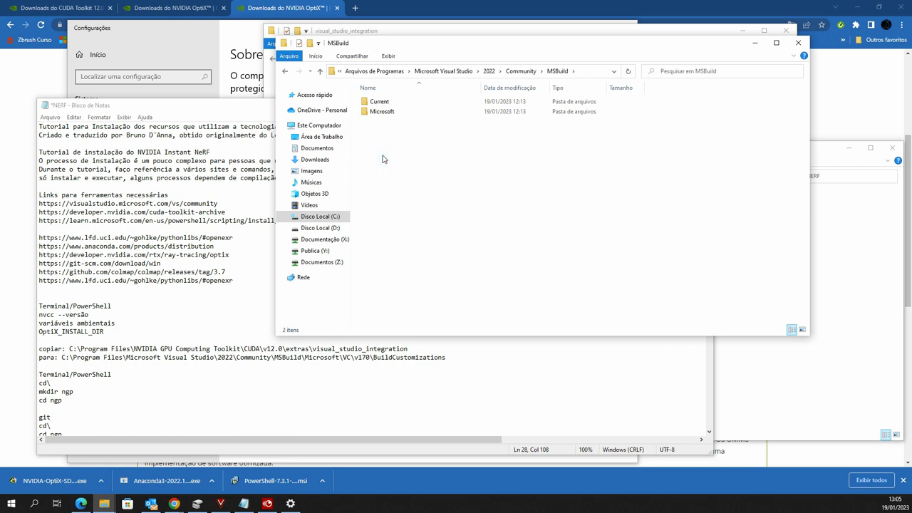
{"action": "double_click", "coordinate": [385, 112]}
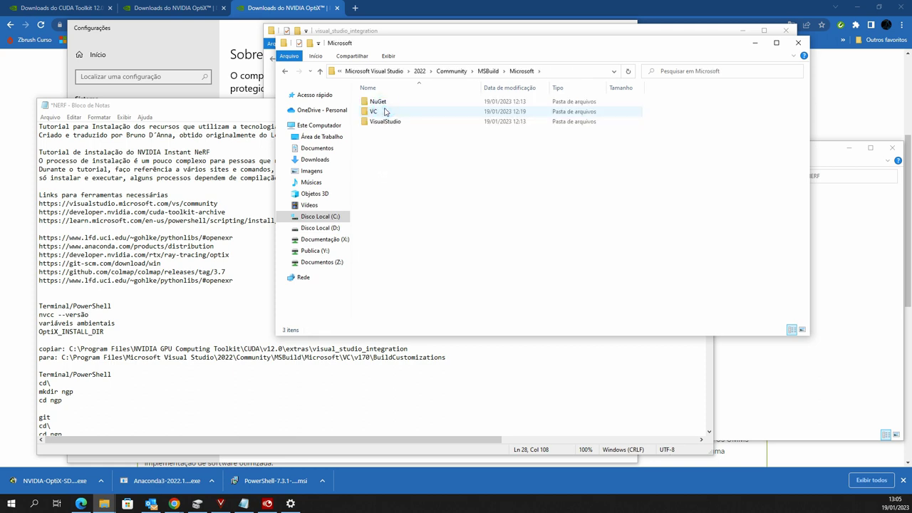
{"action": "double_click", "coordinate": [387, 112]}
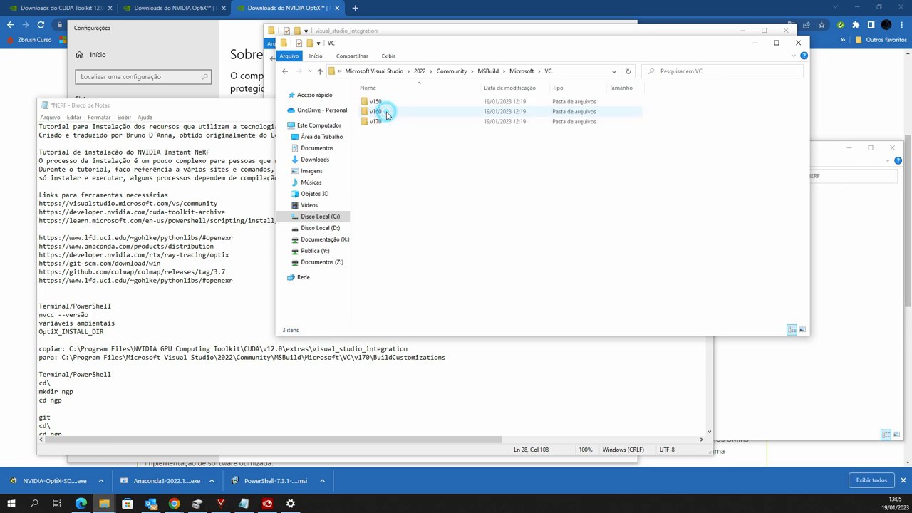
{"action": "double_click", "coordinate": [385, 121]}
{"action": "double_click", "coordinate": [406, 122]}
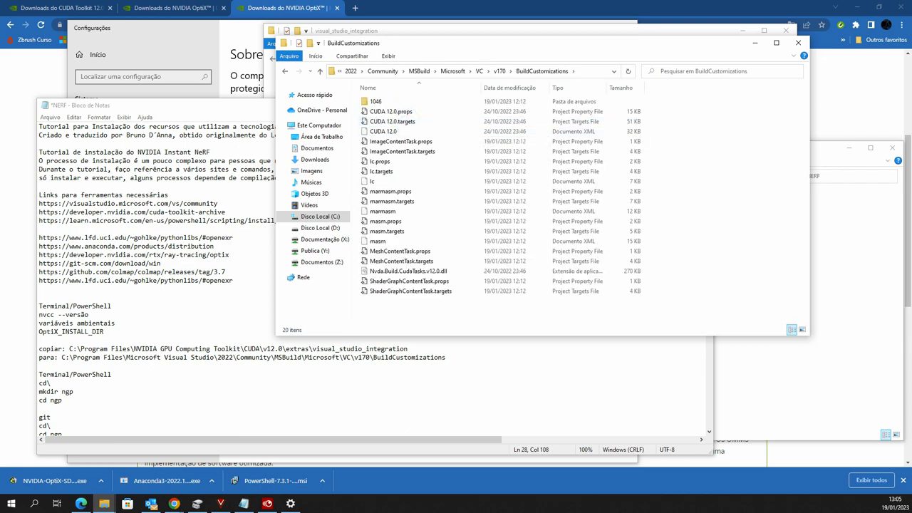
Step: Copy MSBuildExtensions from visual_studio_integration into BuildCustomizations with administrator permission, and close both folder windows
{"action": "mouse_move", "coordinate": [104, 503]}
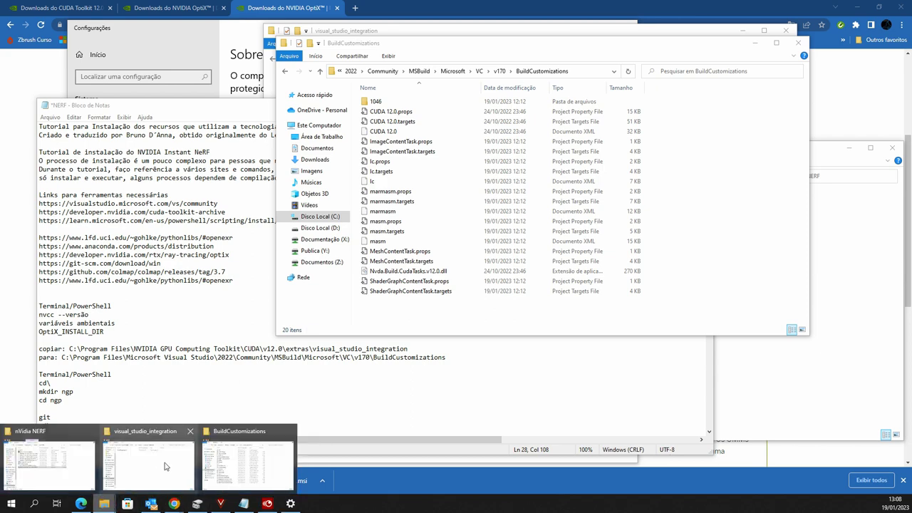
{"action": "left_click", "coordinate": [153, 458]}
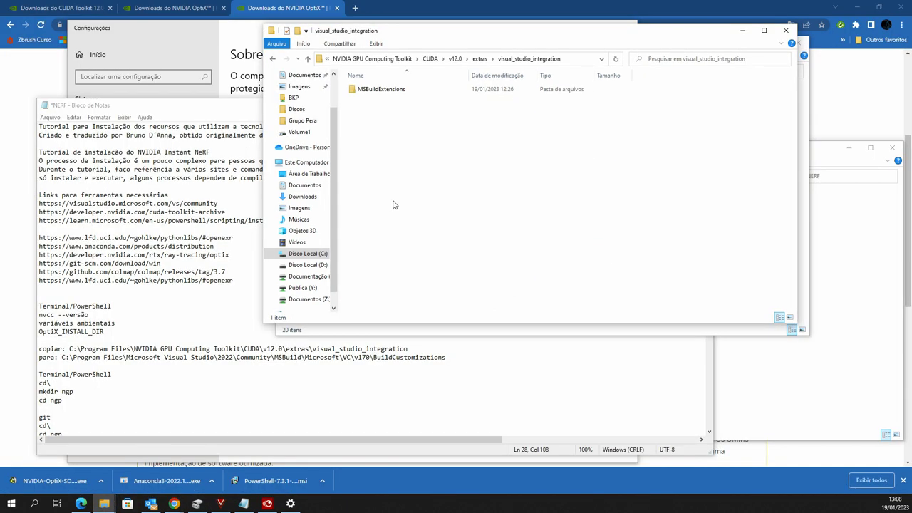
{"action": "left_click", "coordinate": [384, 92]}
{"action": "left_click_drag", "start_coordinate": [400, 34], "coordinate": [188, 161]}
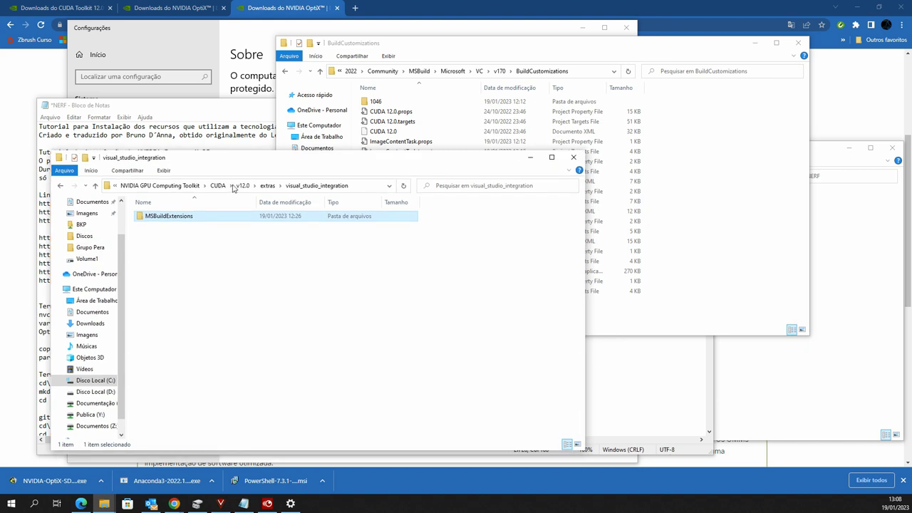
{"action": "left_click", "coordinate": [705, 181]}
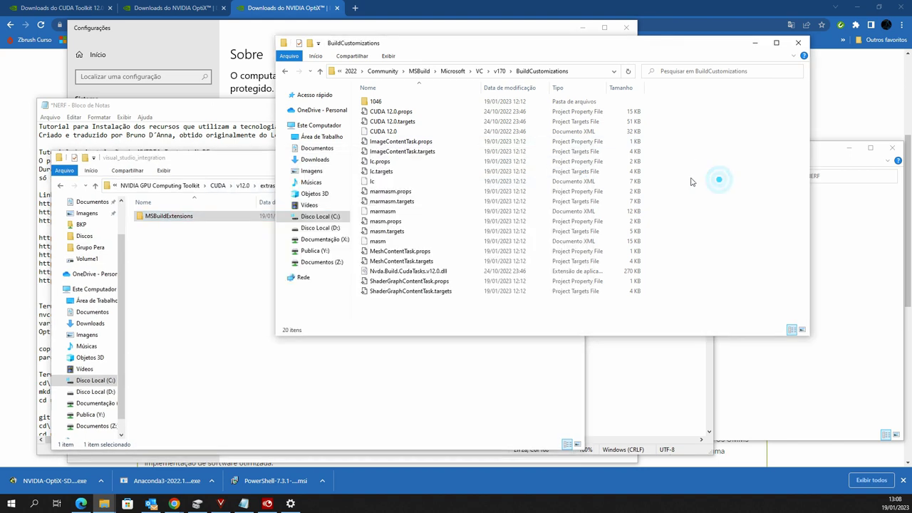
{"action": "key", "text": "ctrl+v"}
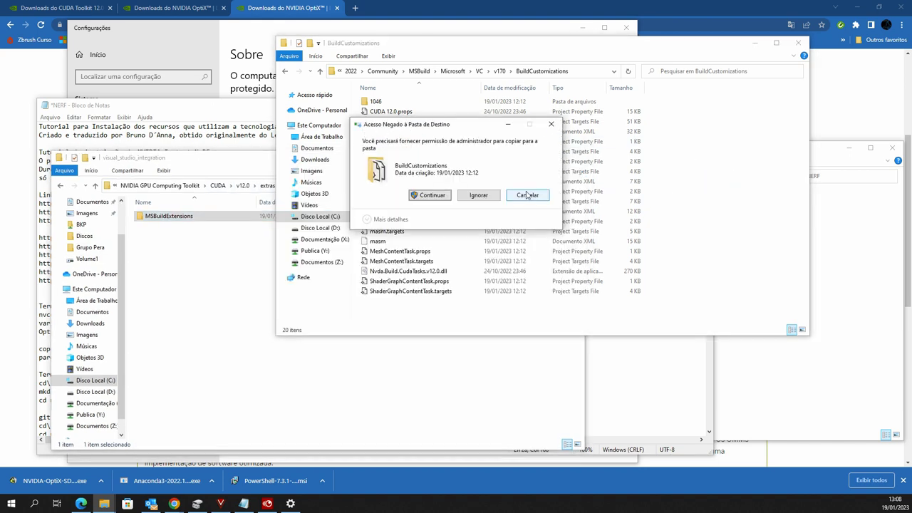
{"action": "left_click", "coordinate": [433, 196]}
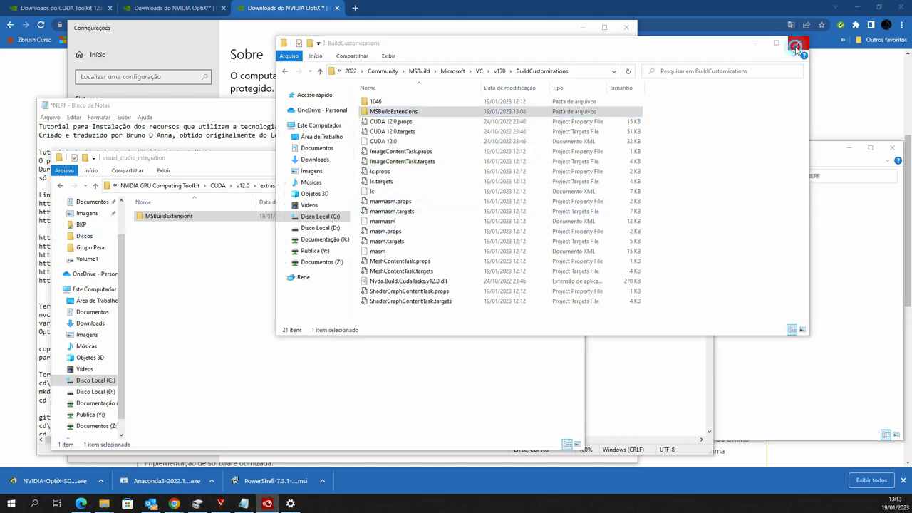
{"action": "left_click", "coordinate": [796, 48]}
{"action": "left_click", "coordinate": [574, 157]}
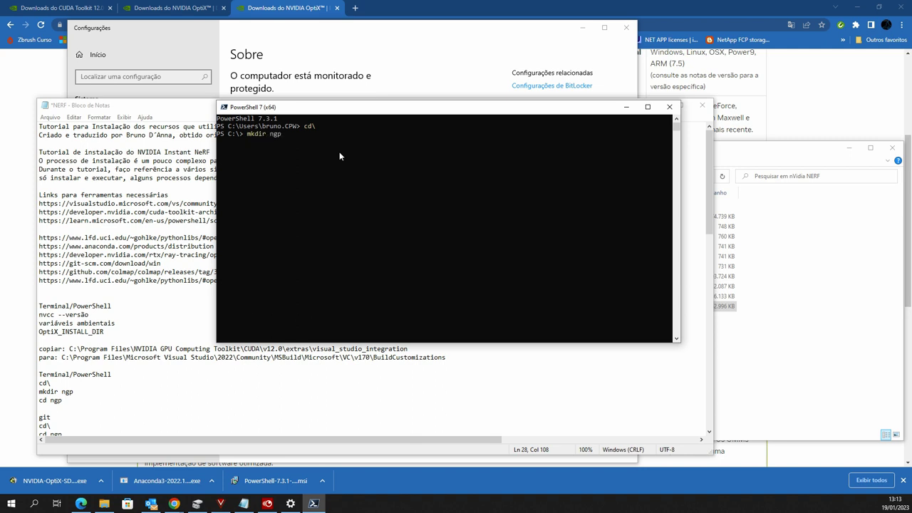
Step: Create the ngp folder at the root of drive C in PowerShell, switch into it and list its contents
{"action": "key", "text": "Return"}
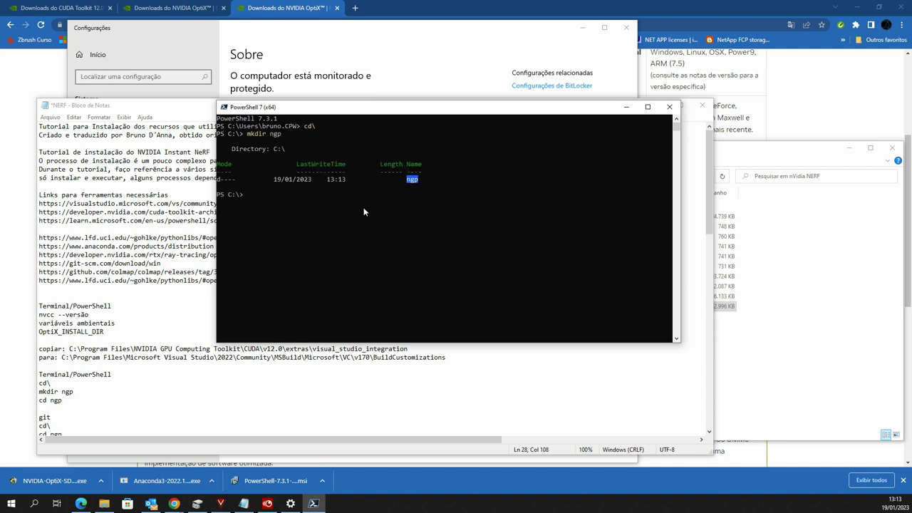
{"action": "type", "text": "cd ngp"}
{"action": "key", "text": "Return"}
{"action": "type", "text": "dir"}
{"action": "key", "text": "Return"}
{"action": "left_click", "coordinate": [368, 215]}
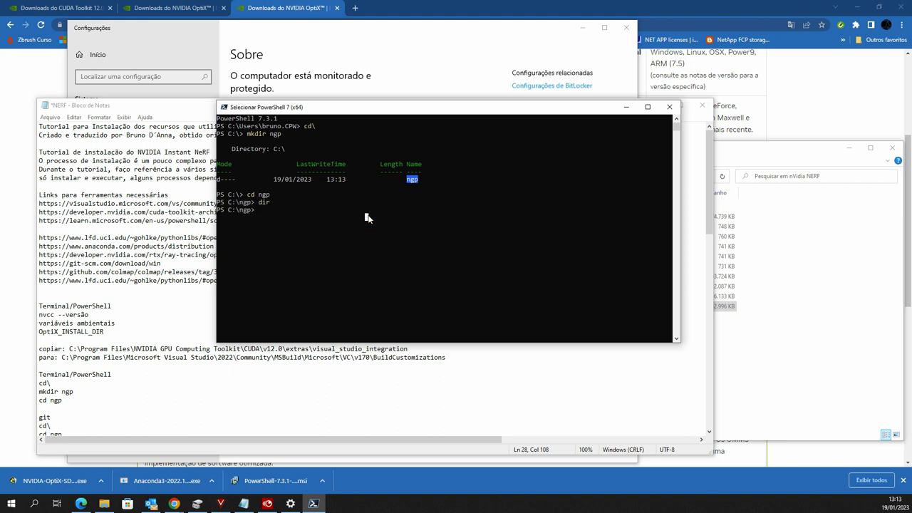
{"action": "key", "text": "Return"}
{"action": "key", "text": "Return"}
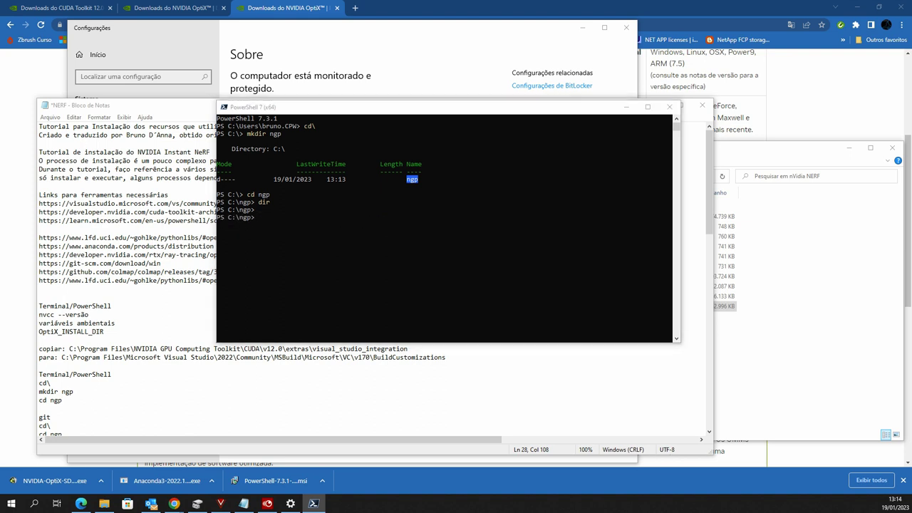
{"action": "left_click", "coordinate": [127, 391]}
{"action": "scroll", "coordinate": [125, 344], "scroll_direction": "down", "scroll_amount": 2}
{"action": "left_click_drag", "start_coordinate": [40, 391], "coordinate": [282, 392]}
{"action": "key", "text": "ctrl+c"}
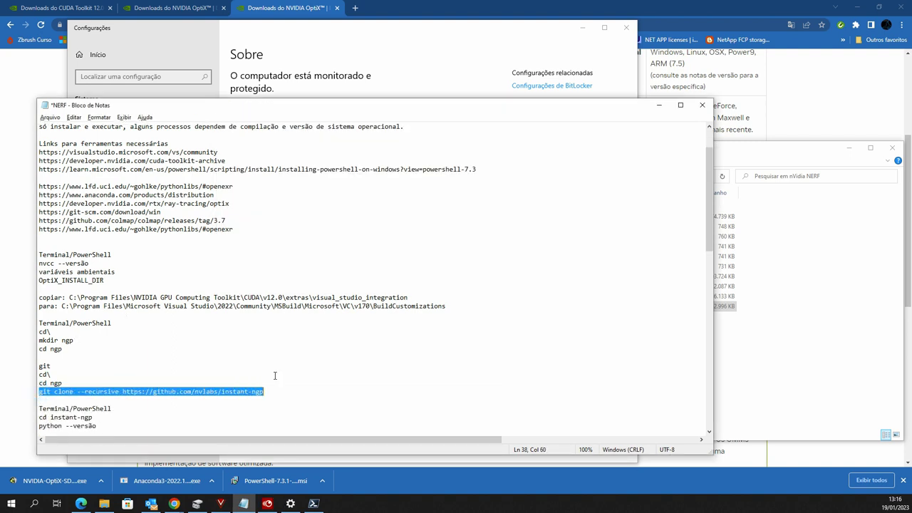
{"action": "left_click", "coordinate": [313, 503]}
{"action": "right_click", "coordinate": [299, 270]}
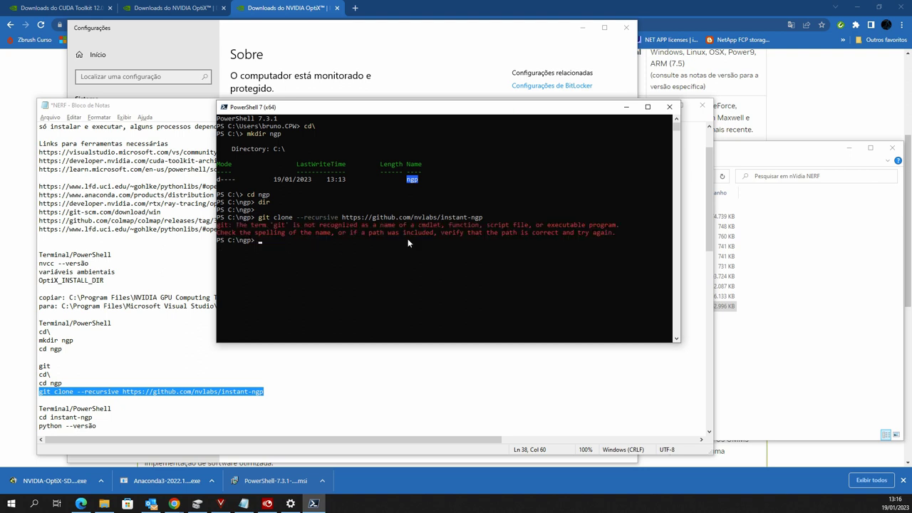
{"action": "left_click", "coordinate": [84, 374]}
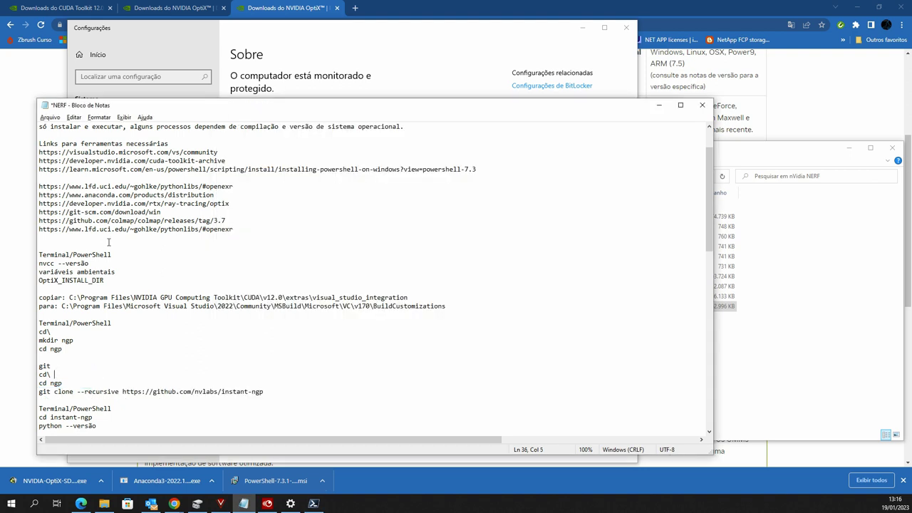
{"action": "left_click_drag", "start_coordinate": [165, 208], "coordinate": [32, 211]}
{"action": "key", "text": "ctrl+c"}
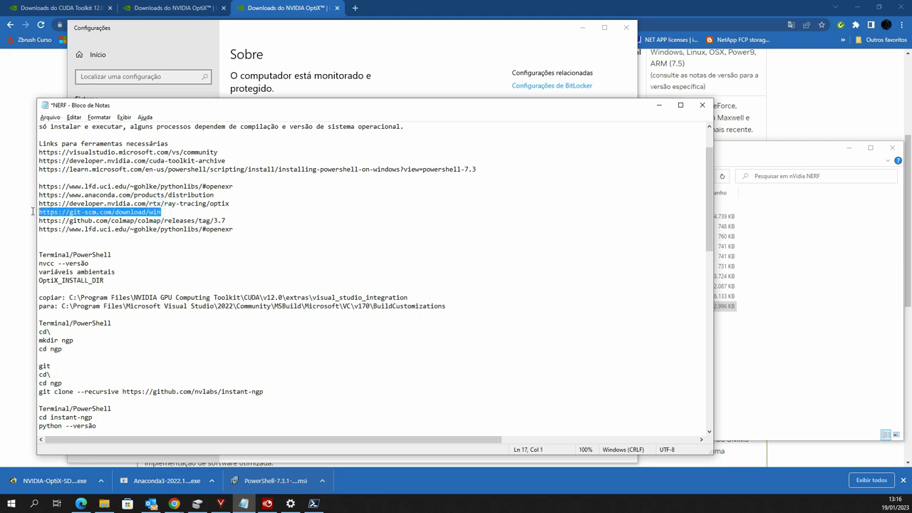
Step: Open the copied Git address in a new Chrome tab and download the 64-bit Git for Windows setup
{"action": "left_click", "coordinate": [10, 107]}
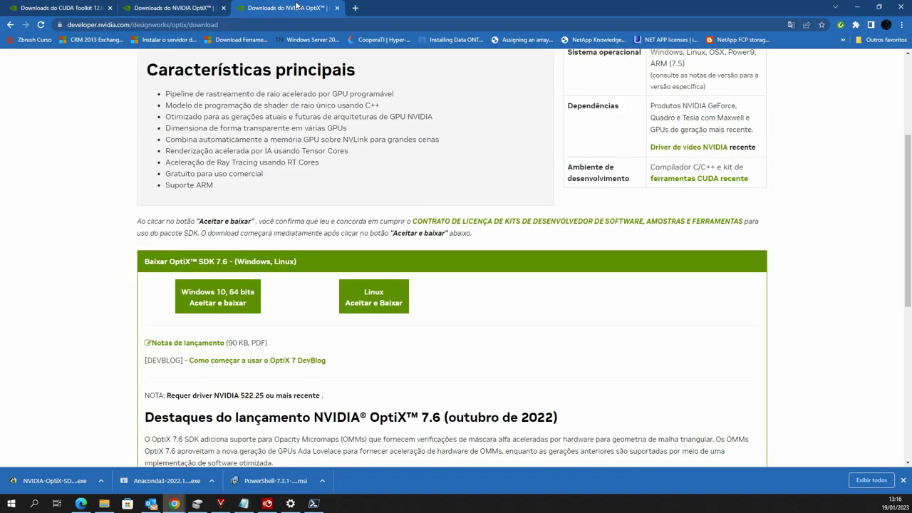
{"action": "left_click", "coordinate": [354, 8]}
{"action": "key", "text": "ctrl+v"}
{"action": "key", "text": "Return"}
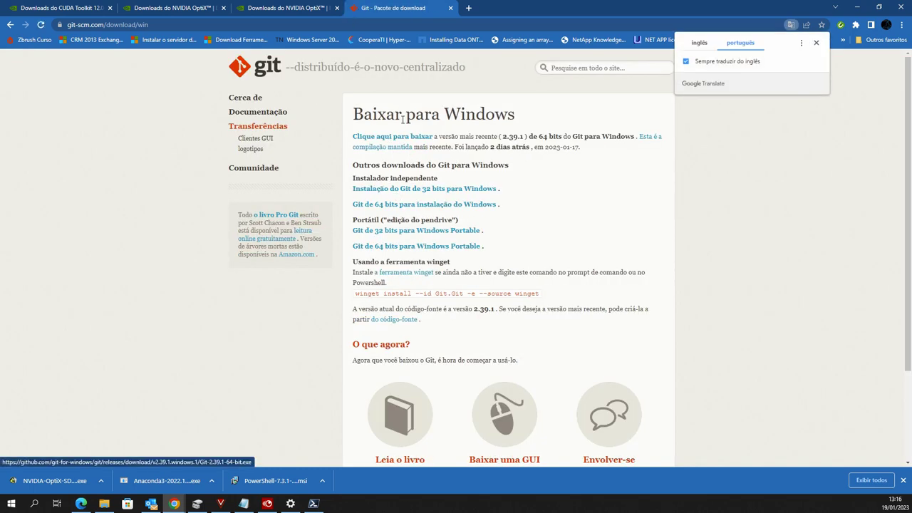
{"action": "left_click", "coordinate": [435, 205]}
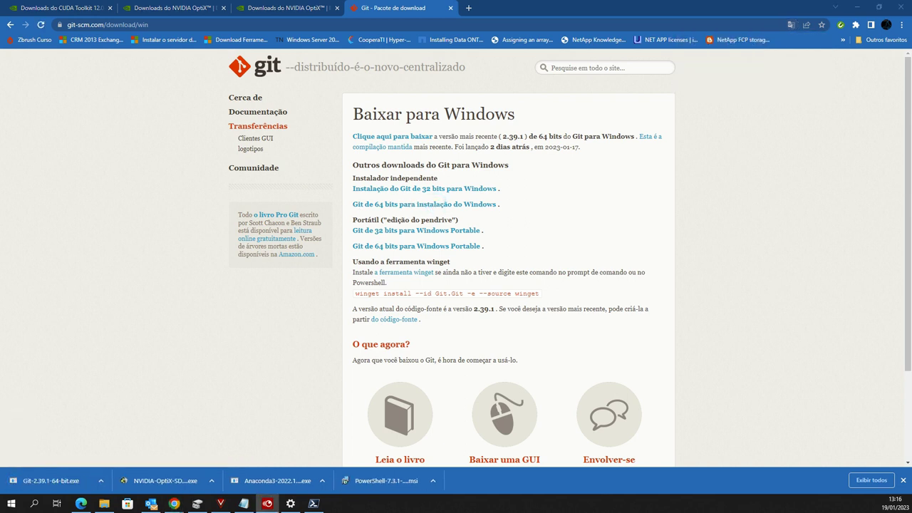
Step: Start the Git-2.39.1-64-bit installer from the nVidia NERF folder, accepting the licence and the destination C:\Program Files\Git
{"action": "left_click", "coordinate": [104, 504]}
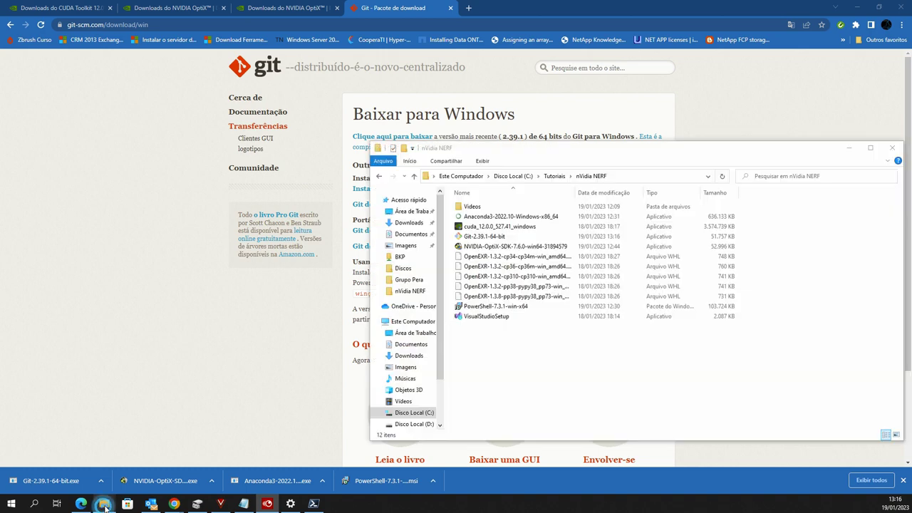
{"action": "left_click", "coordinate": [476, 236]}
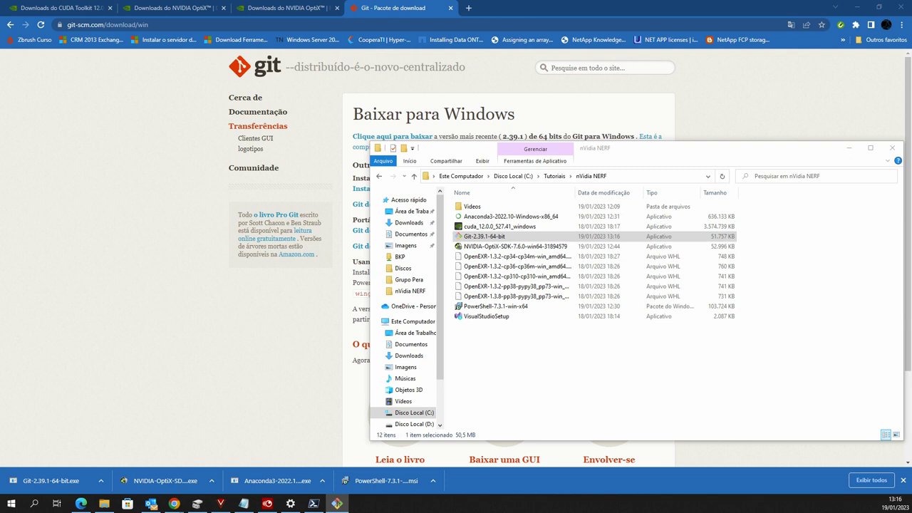
{"action": "left_click", "coordinate": [431, 366]}
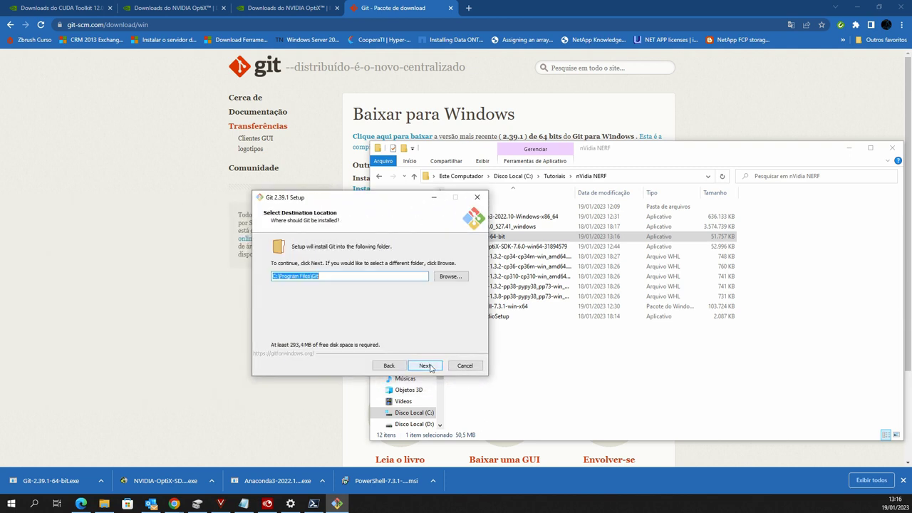
{"action": "left_click", "coordinate": [429, 366]}
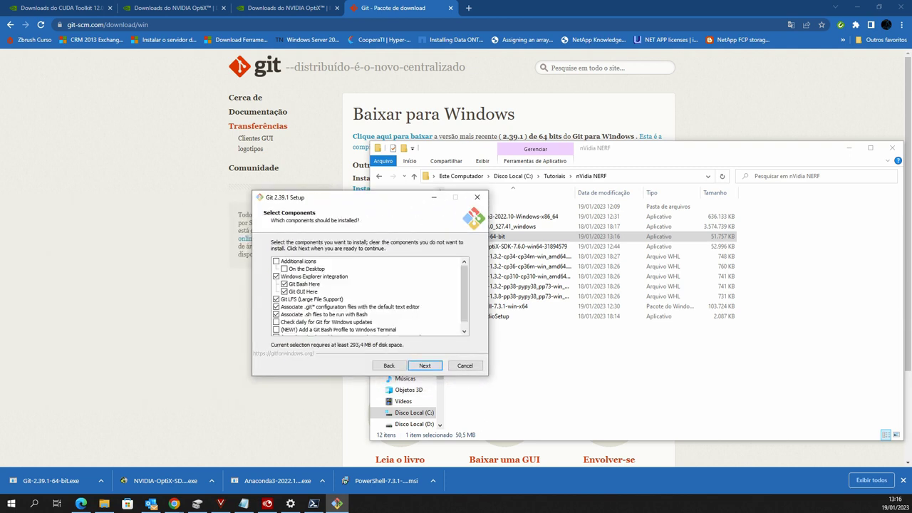
Step: Install Git with the default components and options, and finish the setup without viewing the release notes
{"action": "left_click", "coordinate": [425, 365]}
{"action": "left_click", "coordinate": [425, 365]}
{"action": "left_click", "coordinate": [425, 365]}
{"action": "left_click", "coordinate": [426, 366]}
{"action": "left_click", "coordinate": [425, 365]}
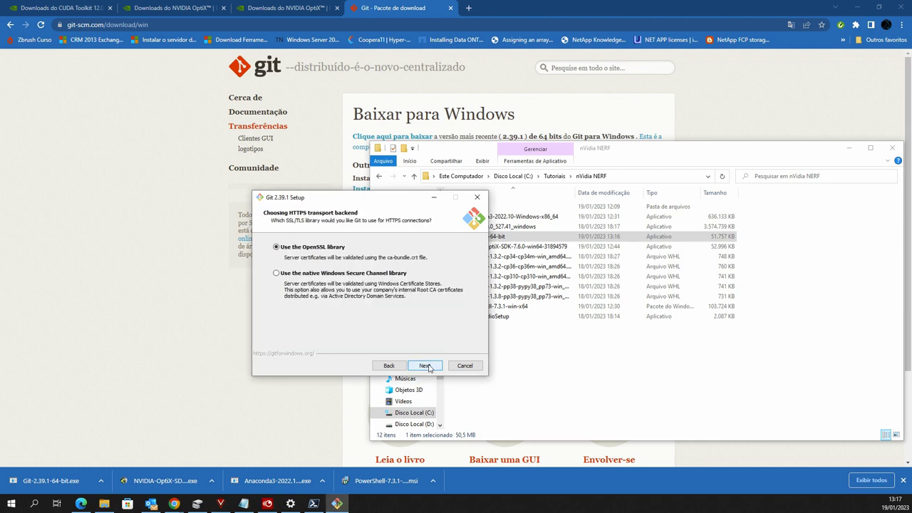
{"action": "left_click", "coordinate": [426, 365]}
{"action": "left_click", "coordinate": [426, 365]}
{"action": "left_click", "coordinate": [425, 366]}
{"action": "left_click", "coordinate": [426, 365]}
{"action": "left_click", "coordinate": [426, 366]}
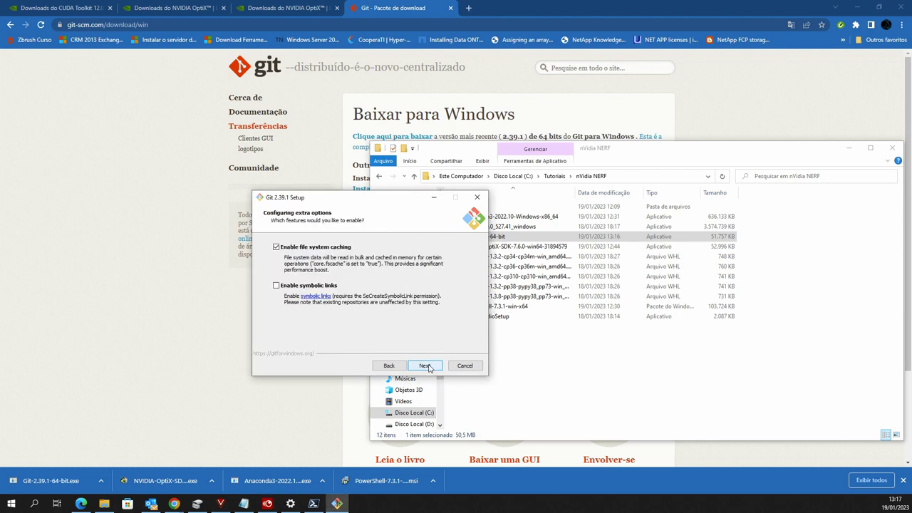
{"action": "left_click", "coordinate": [428, 367]}
{"action": "left_click", "coordinate": [428, 367]}
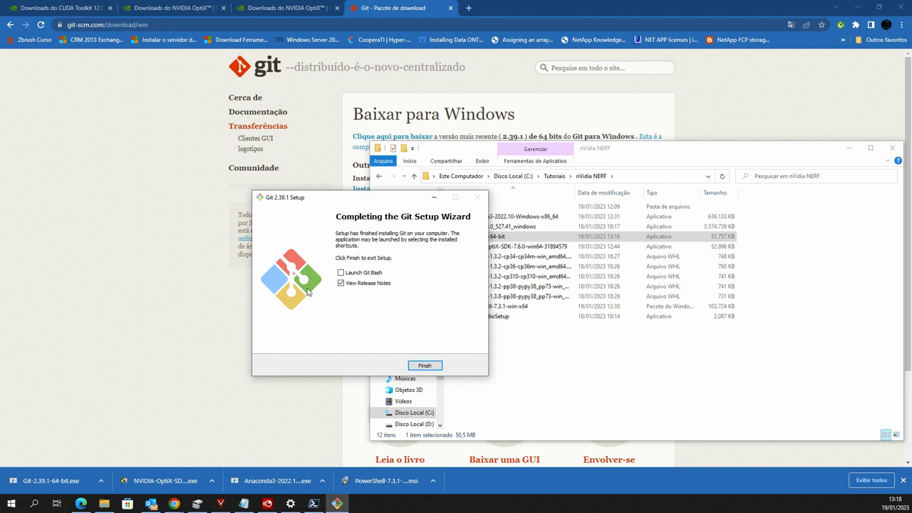
{"action": "left_click", "coordinate": [352, 286]}
{"action": "left_click", "coordinate": [424, 366]}
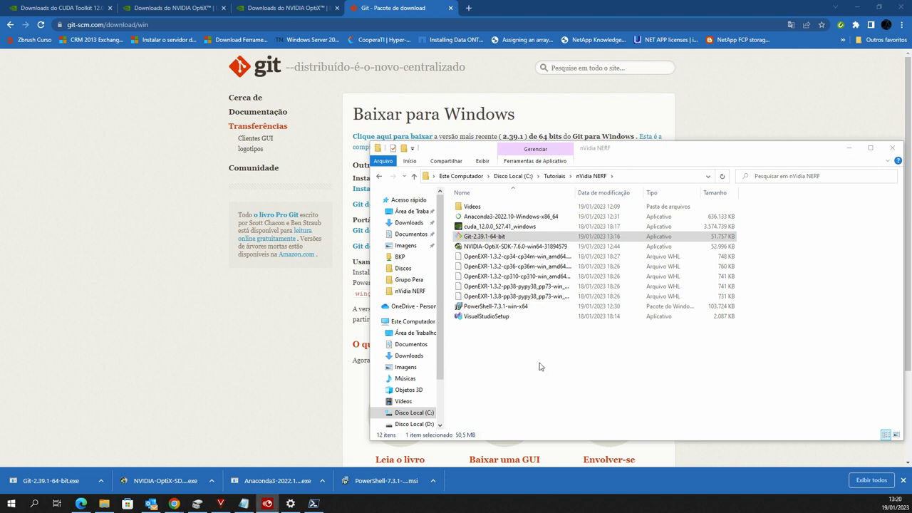
Step: Switch back to PowerShell and retry the previous git clone command for instant-ngp
{"action": "left_click", "coordinate": [312, 503]}
{"action": "key", "text": "Up"}
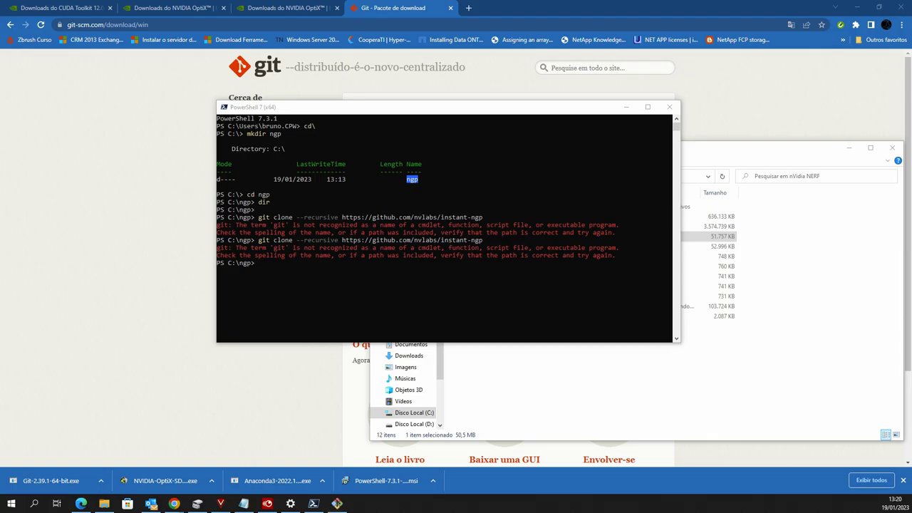
Step: Switch to the Git CMD window and change to the C:\ngp folder with cd\ and cd ngp
{"action": "left_click", "coordinate": [337, 503]}
{"action": "type", "text": "cd"}
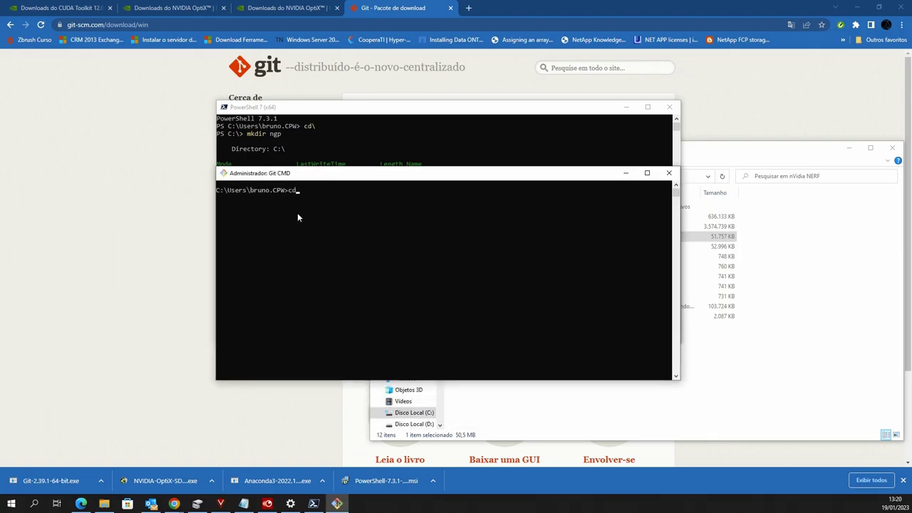
{"action": "type", "text": "\\"}
{"action": "key", "text": "Return"}
{"action": "type", "text": "cd ngp"}
{"action": "key", "text": "Return"}
{"action": "left_click", "coordinate": [242, 504]}
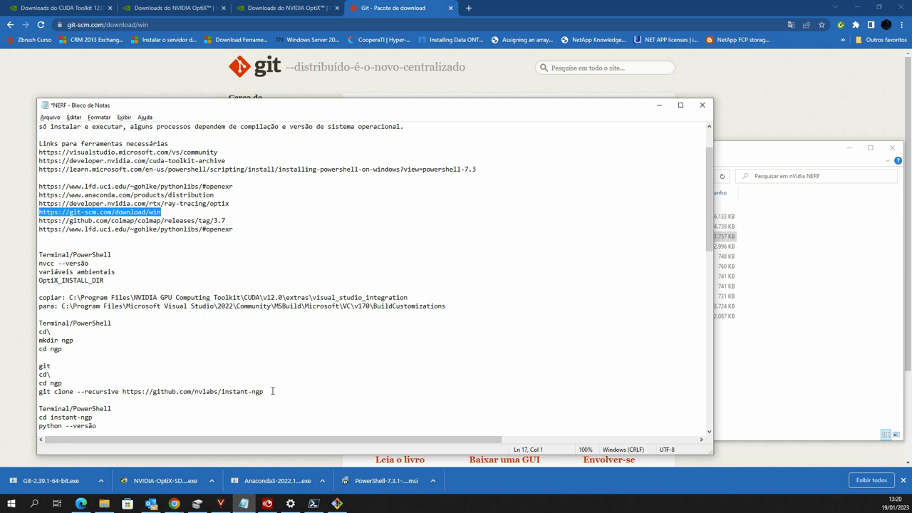
{"action": "left_click_drag", "start_coordinate": [265, 391], "coordinate": [40, 391]}
{"action": "key", "text": "ctrl+c"}
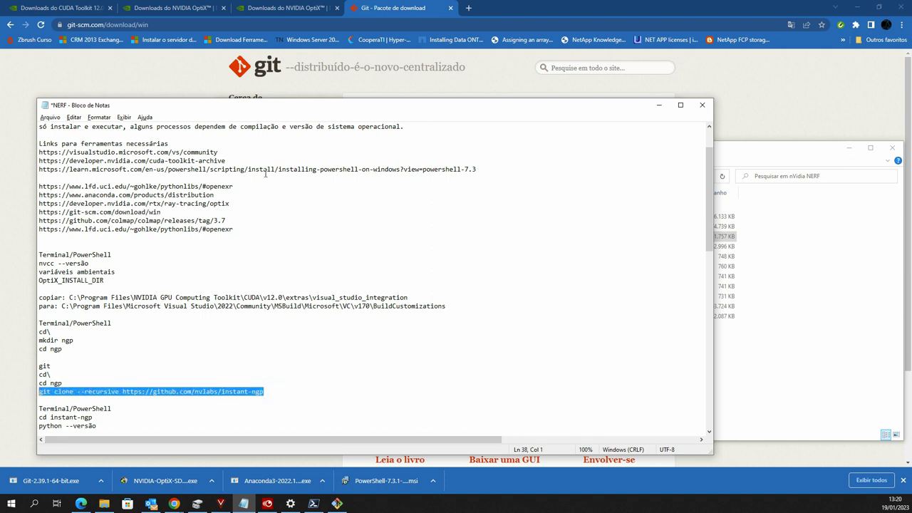
{"action": "key", "text": "alt+Tab"}
{"action": "key", "text": "ctrl+v"}
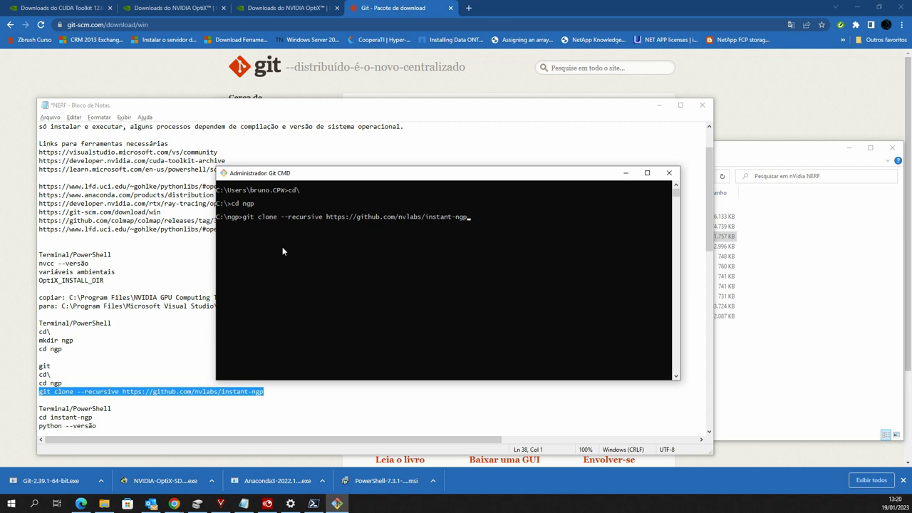
{"action": "key", "text": "Return"}
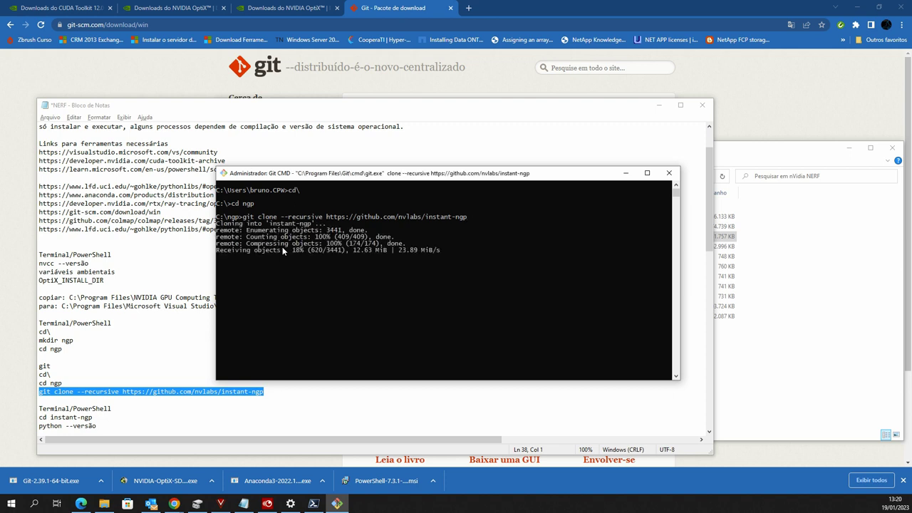